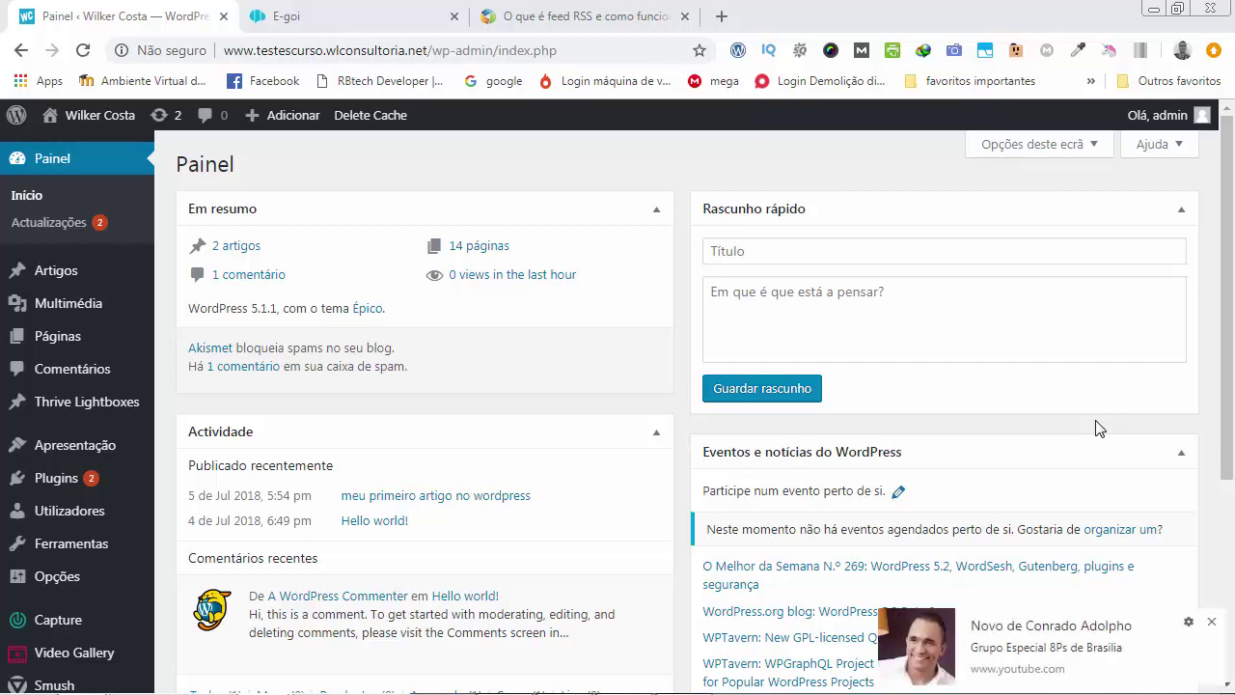
# Dismiss the video notification and search for new plugins matching "e-goi".
pyautogui.click(1212, 622)
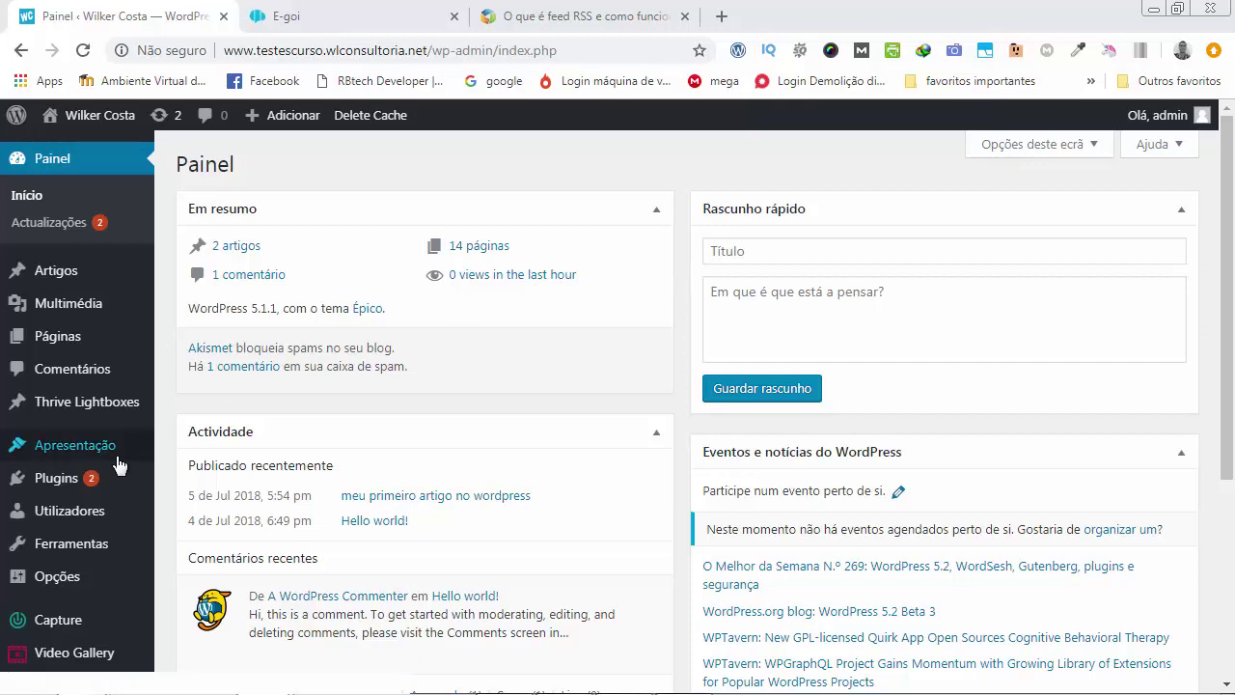
pyautogui.moveTo(94, 478)
pyautogui.click(230, 508)
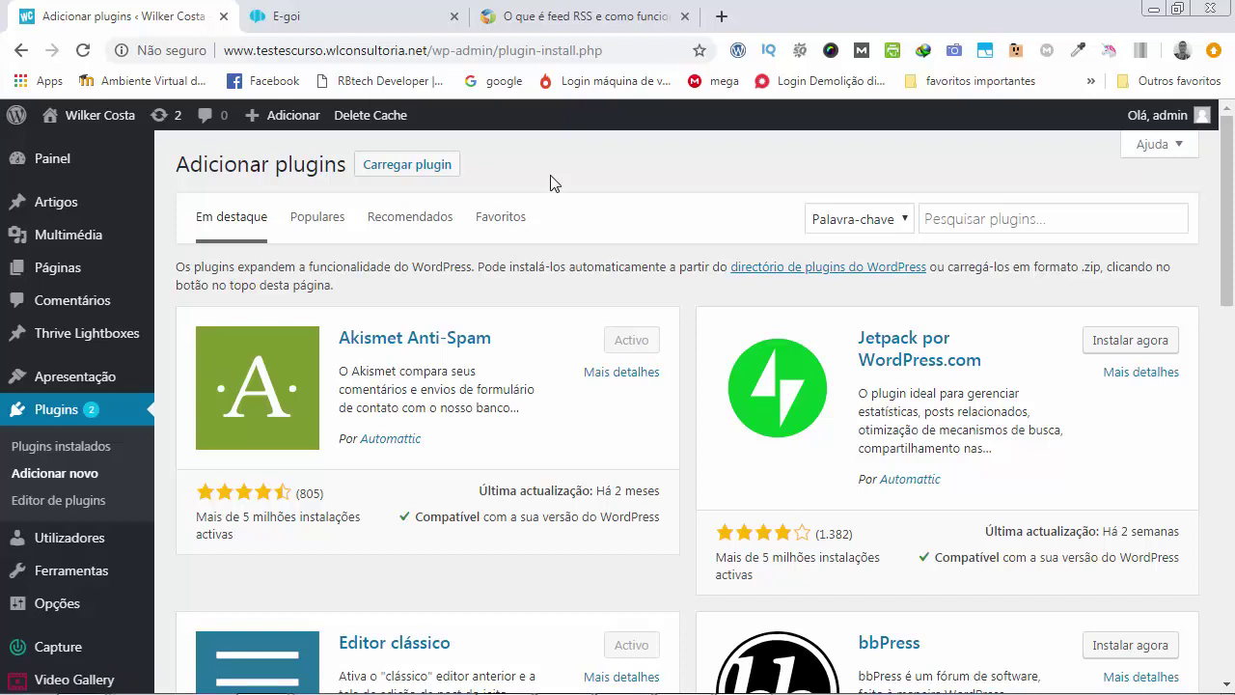
pyautogui.click(1017, 231)
pyautogui.click(1018, 231)
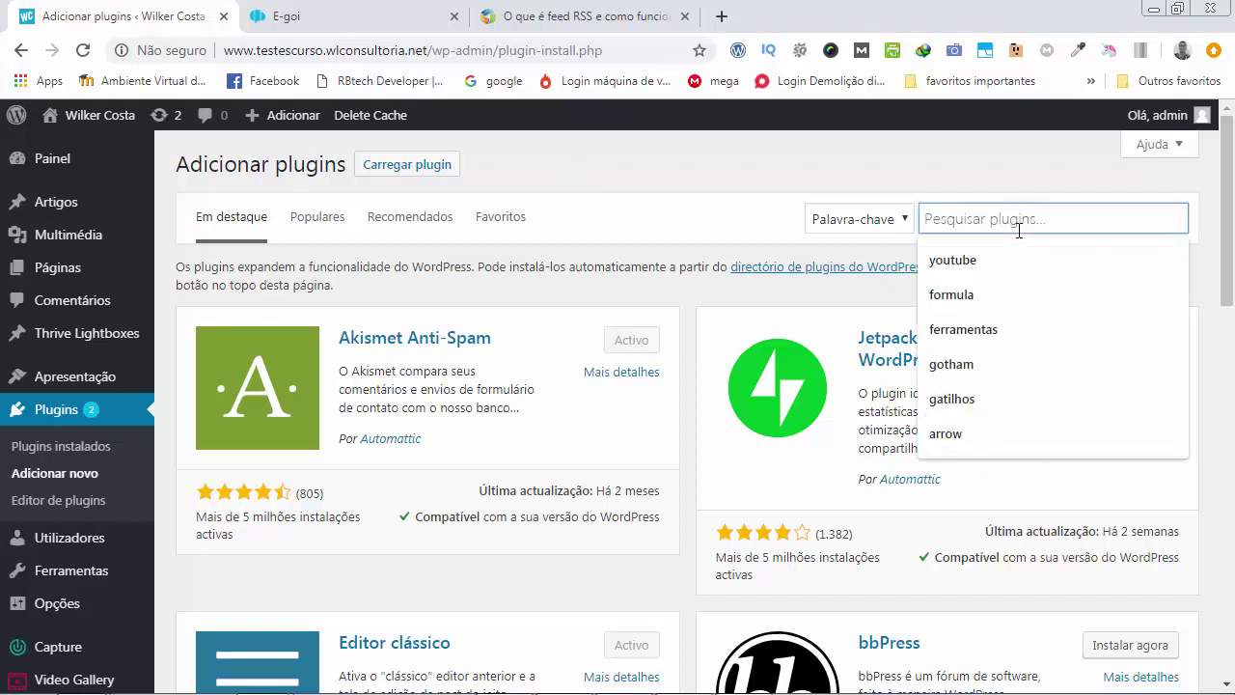
pyautogui.write('egoi')
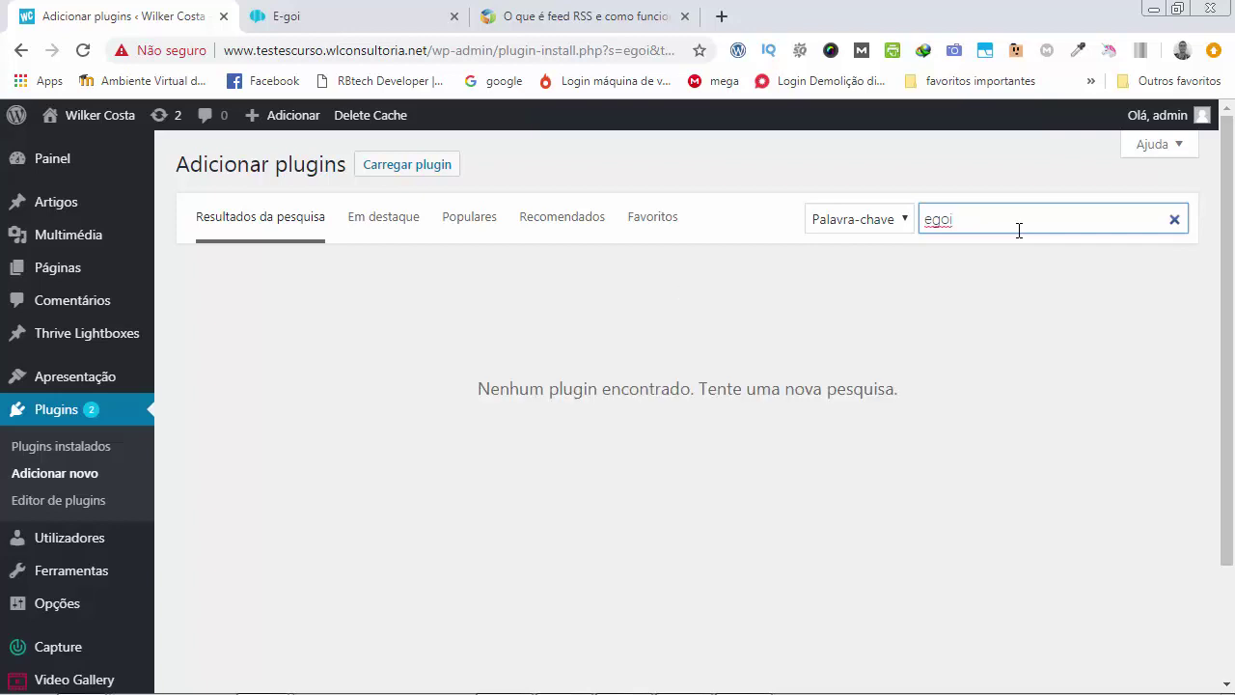
pyautogui.click(933, 219)
pyautogui.write('-')
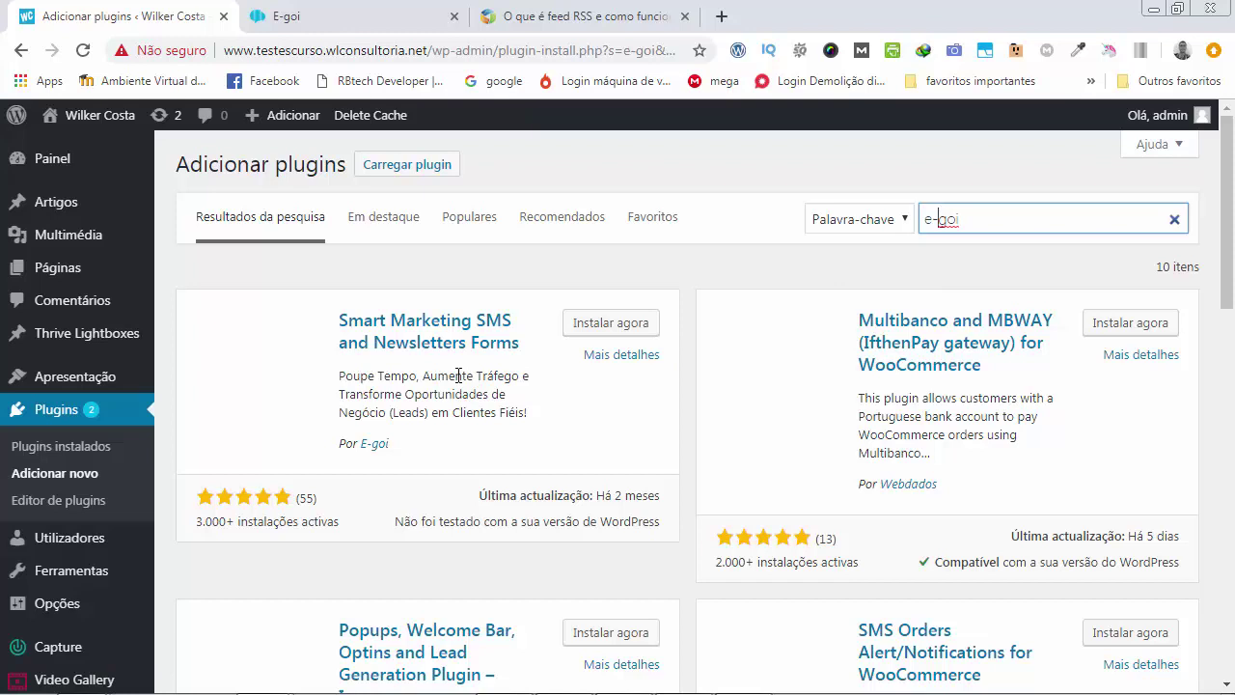
# Install and activate the Smart Marketing SMS and Newsletters Forms plugin by E-goi.
pyautogui.scroll(-1, 408, 353)
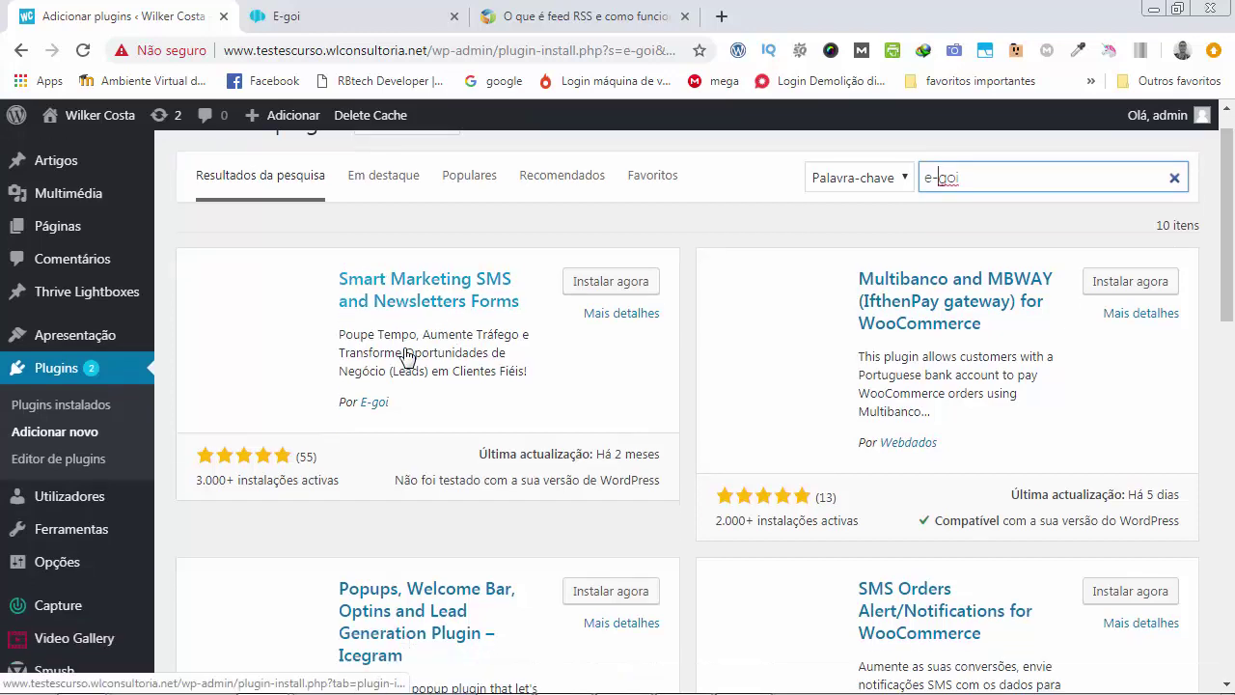
pyautogui.scroll(1, 406, 357)
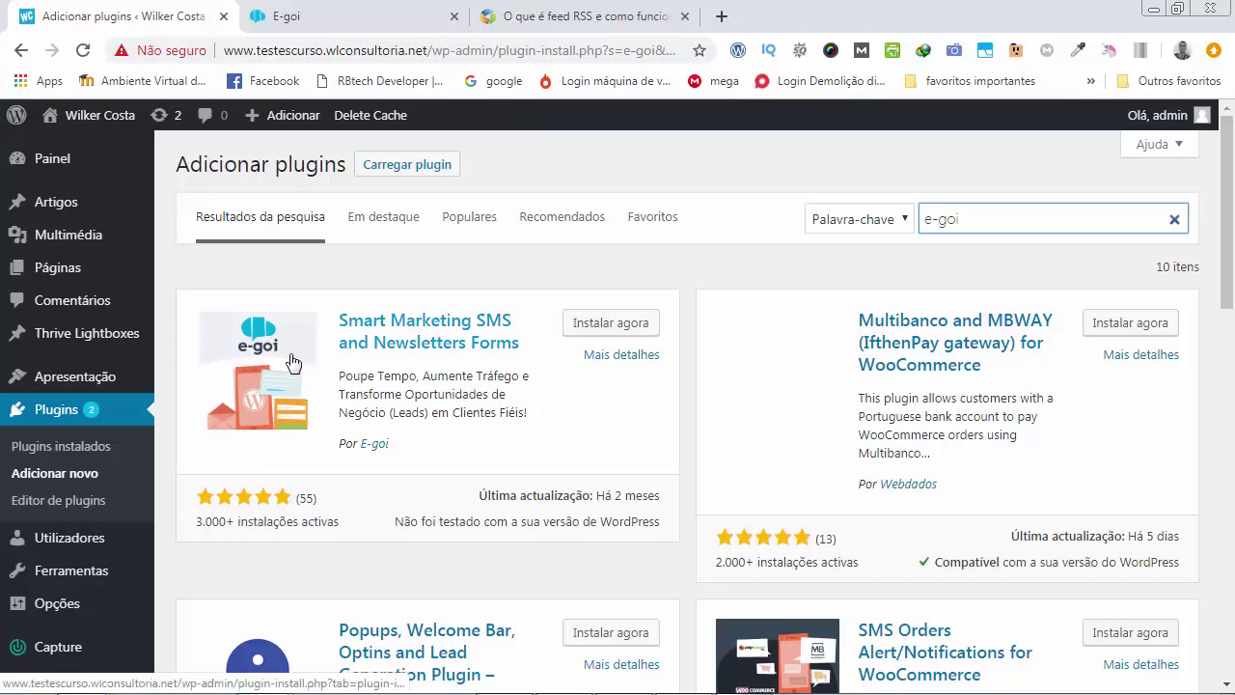
pyautogui.click(627, 326)
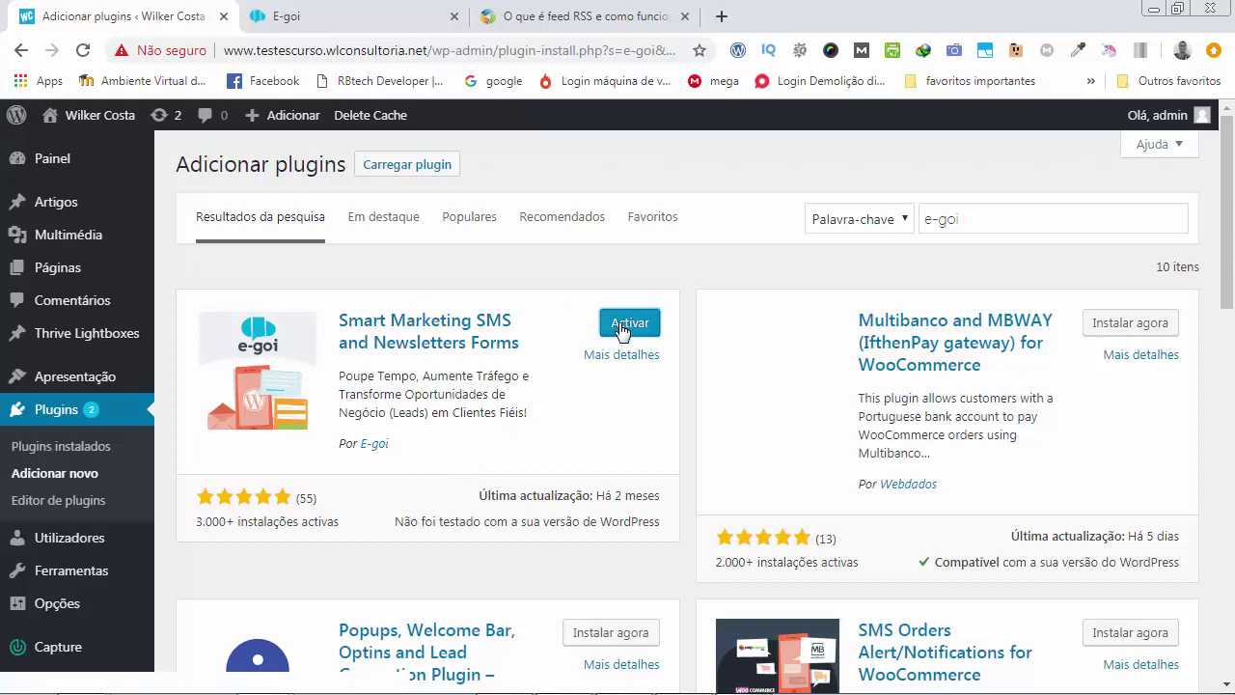
pyautogui.click(622, 328)
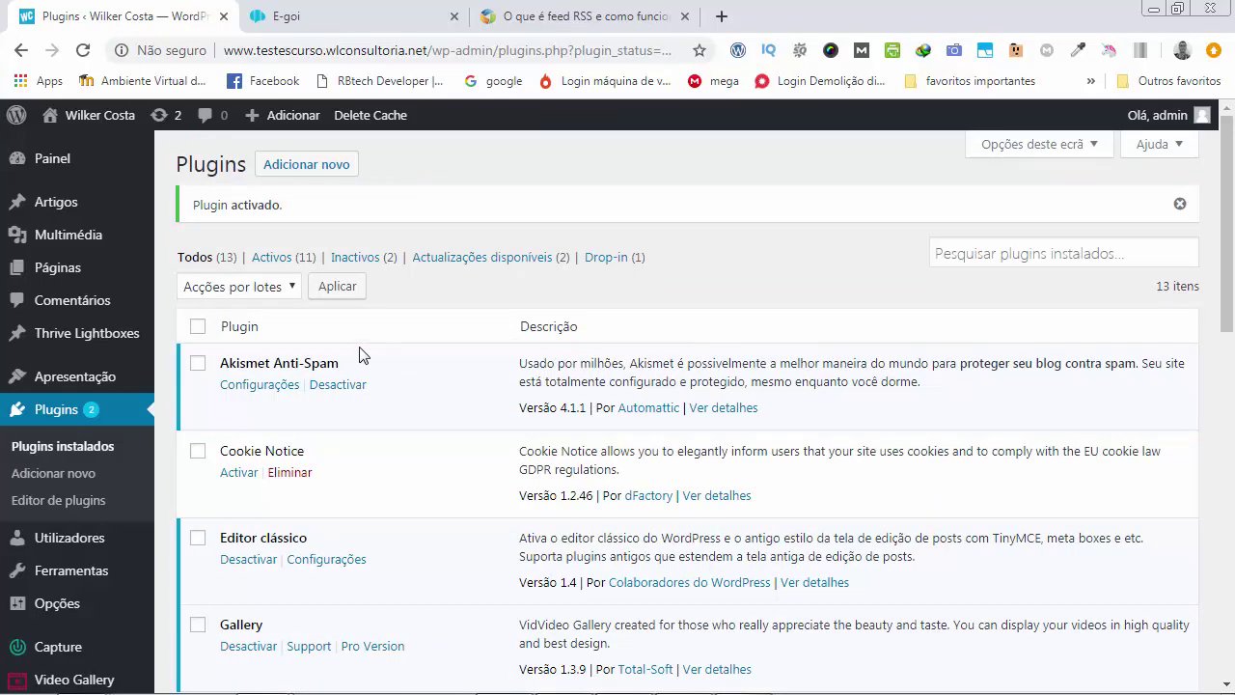
# Open the Smart Marketing plugin's Conta page and review its API key, account creation and data deletion options.
pyautogui.scroll(-3, 38, 376)
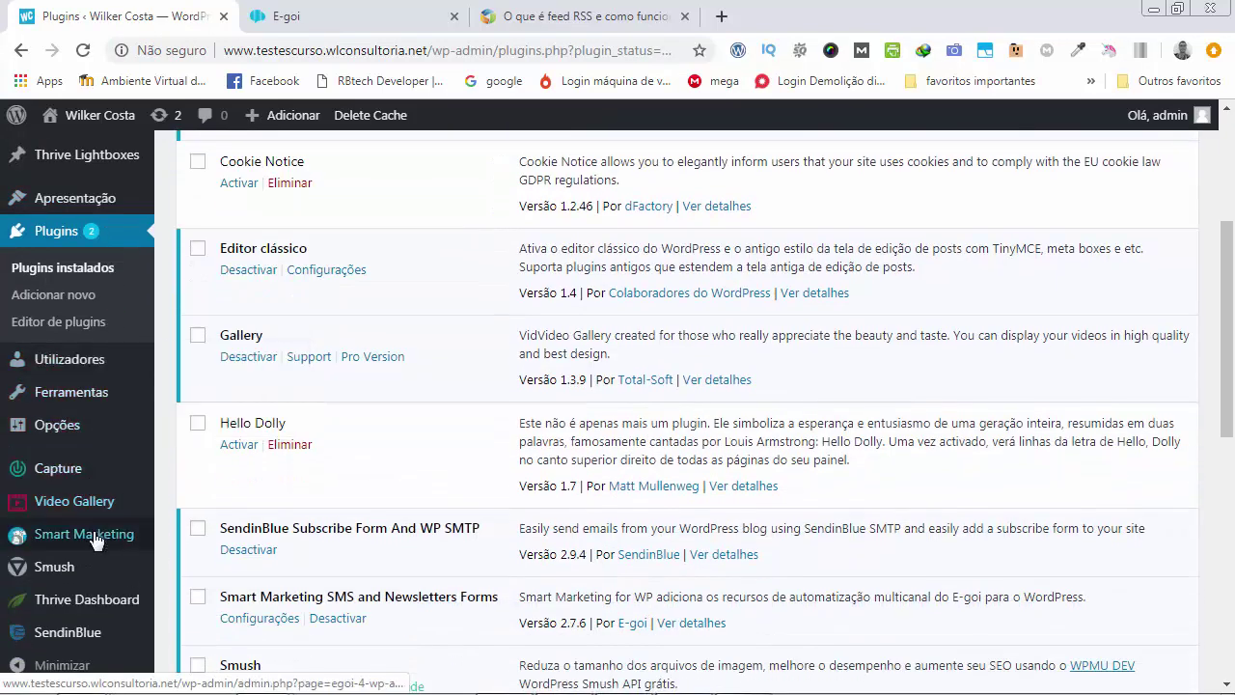
pyautogui.moveTo(43, 545)
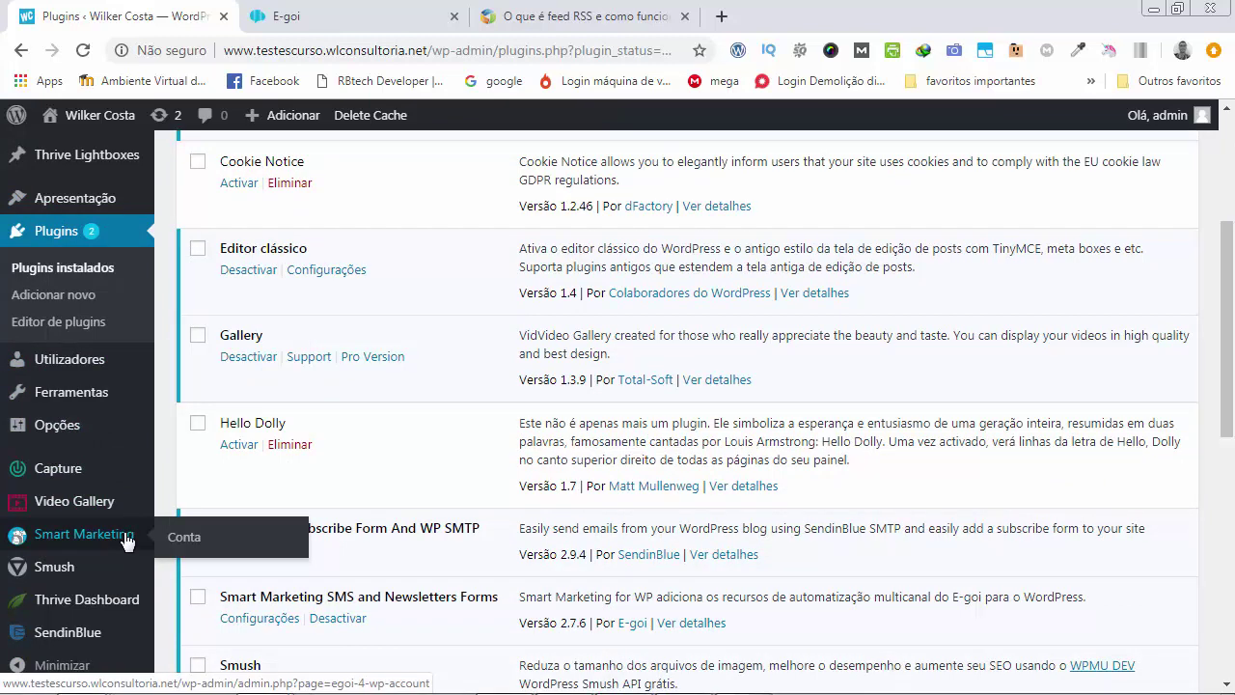
pyautogui.click(193, 545)
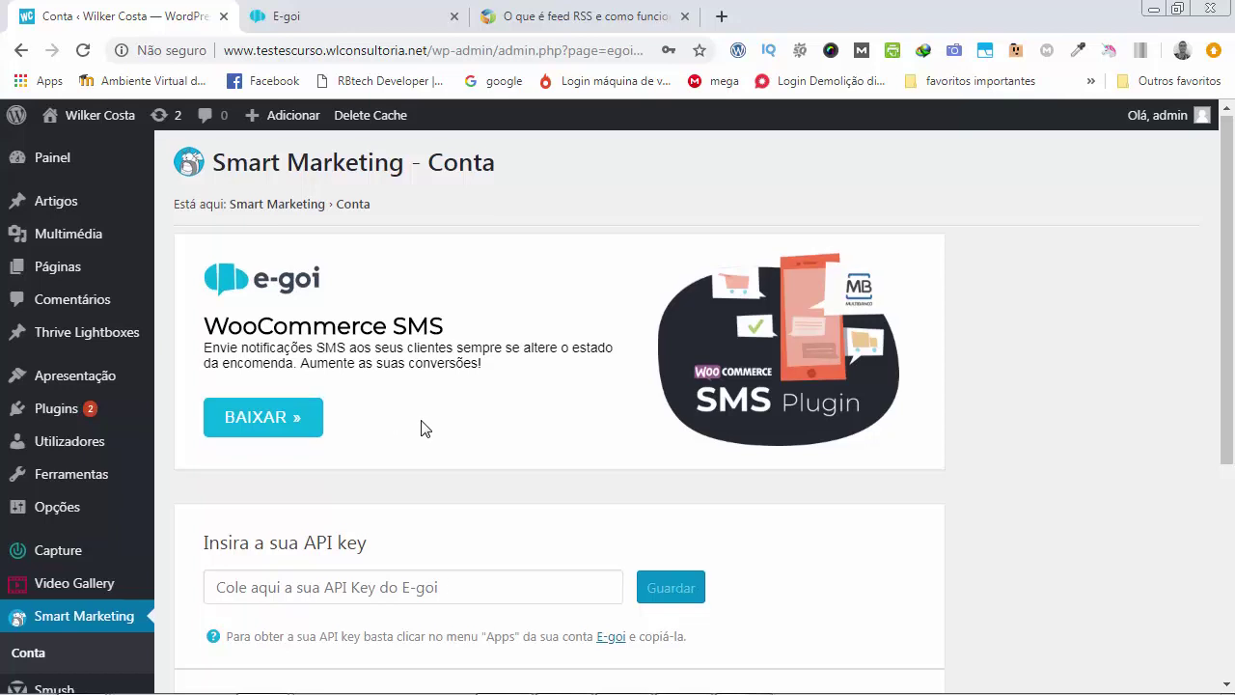
pyautogui.scroll(-3, 422, 427)
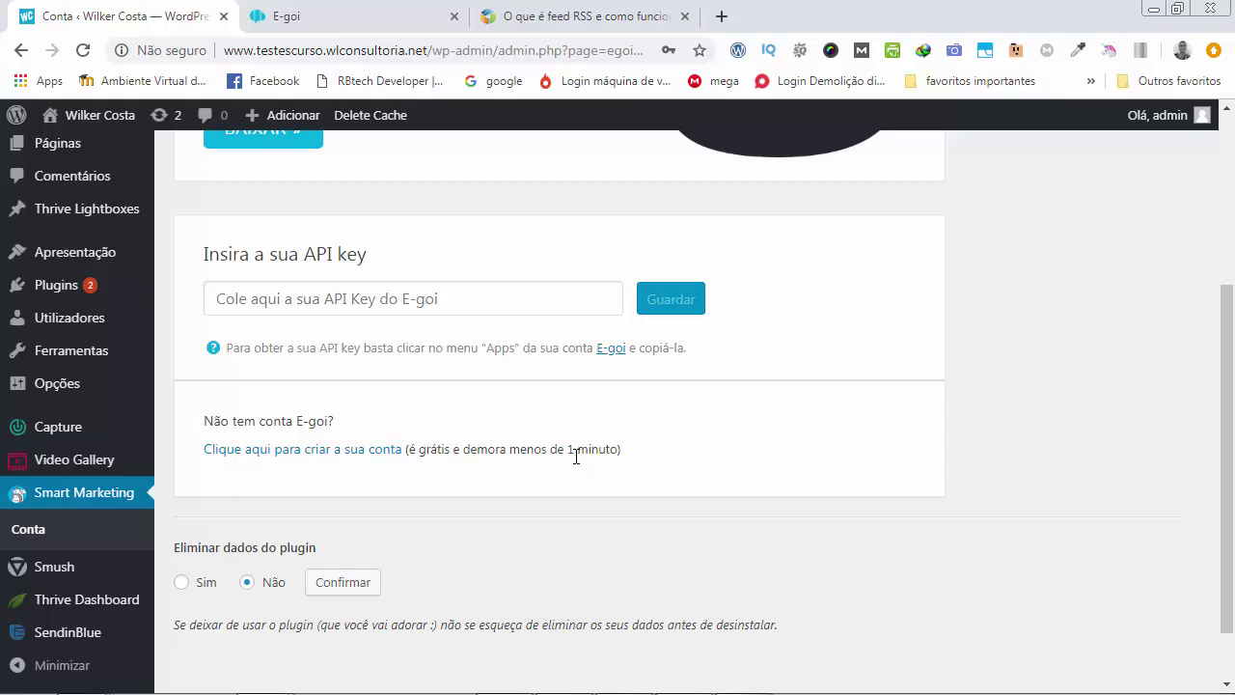
pyautogui.scroll(-1, 576, 455)
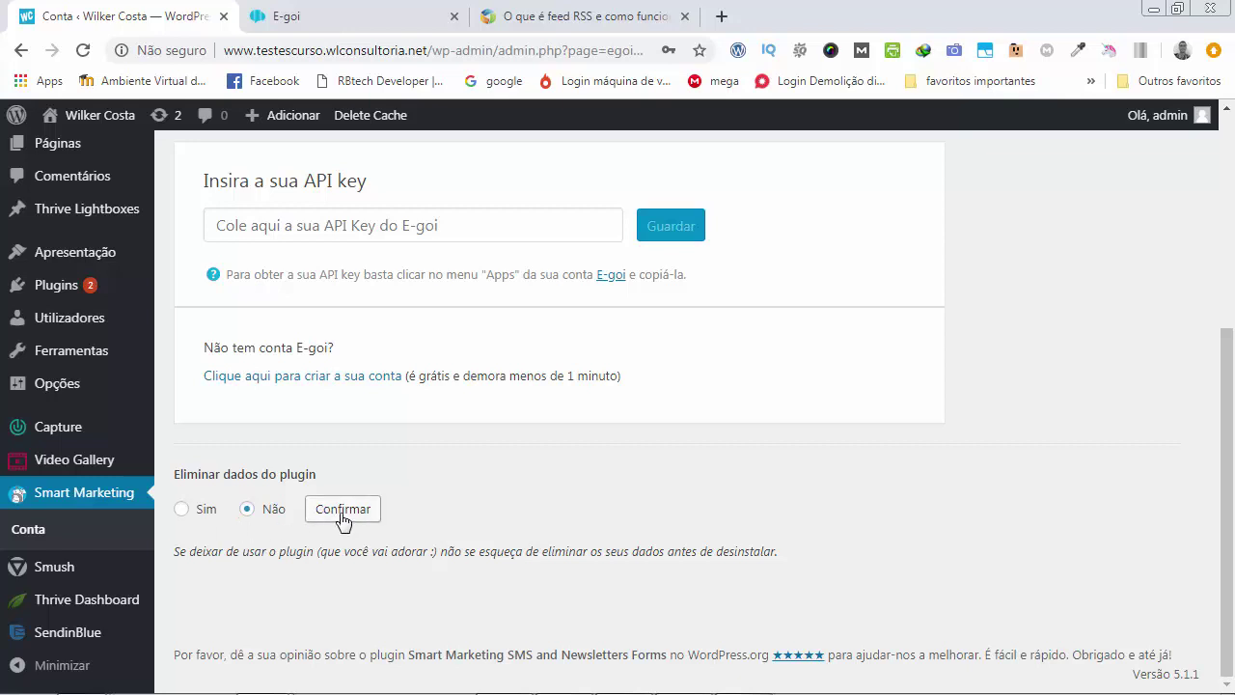
pyautogui.scroll(2, 340, 519)
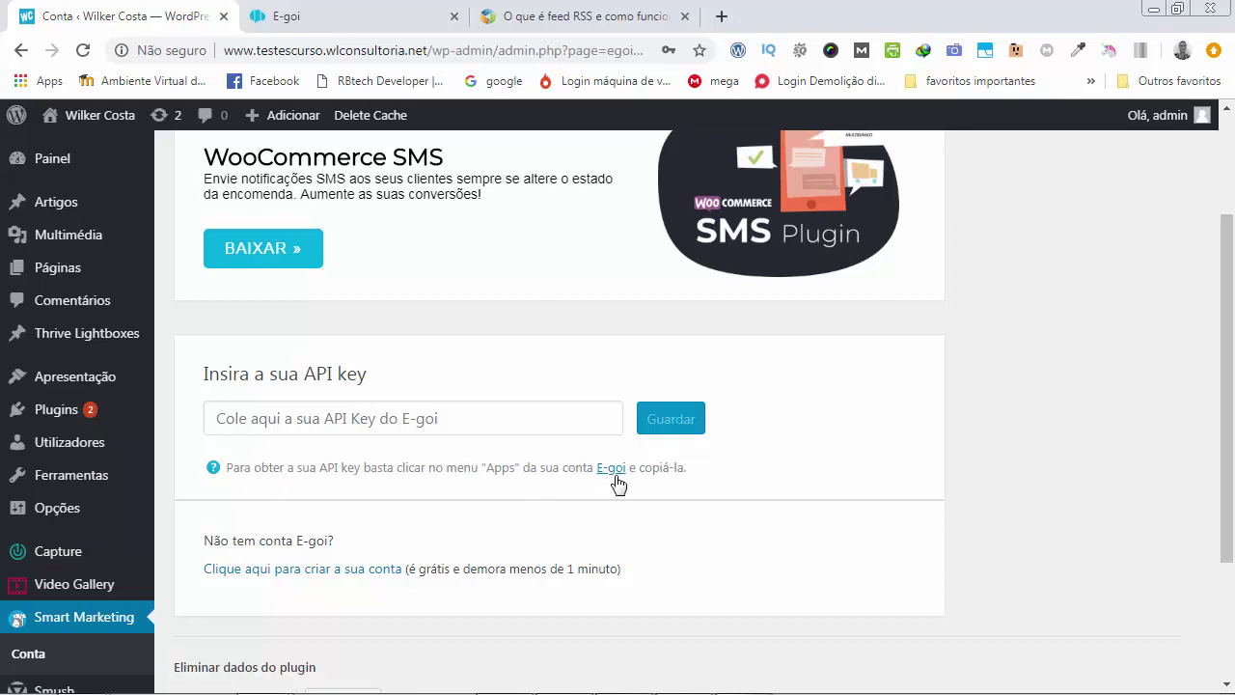
# Switch to E-goi and copy the API access key from its Apps page.
pyautogui.click(318, 29)
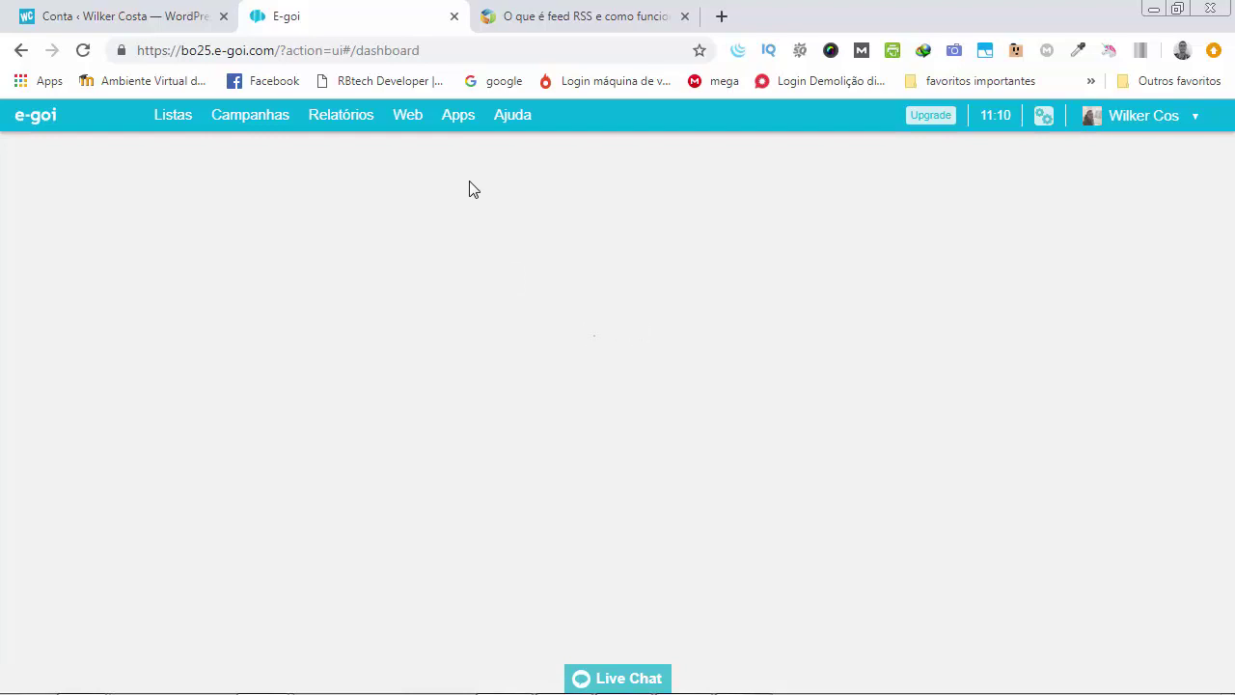
pyautogui.moveTo(461, 118)
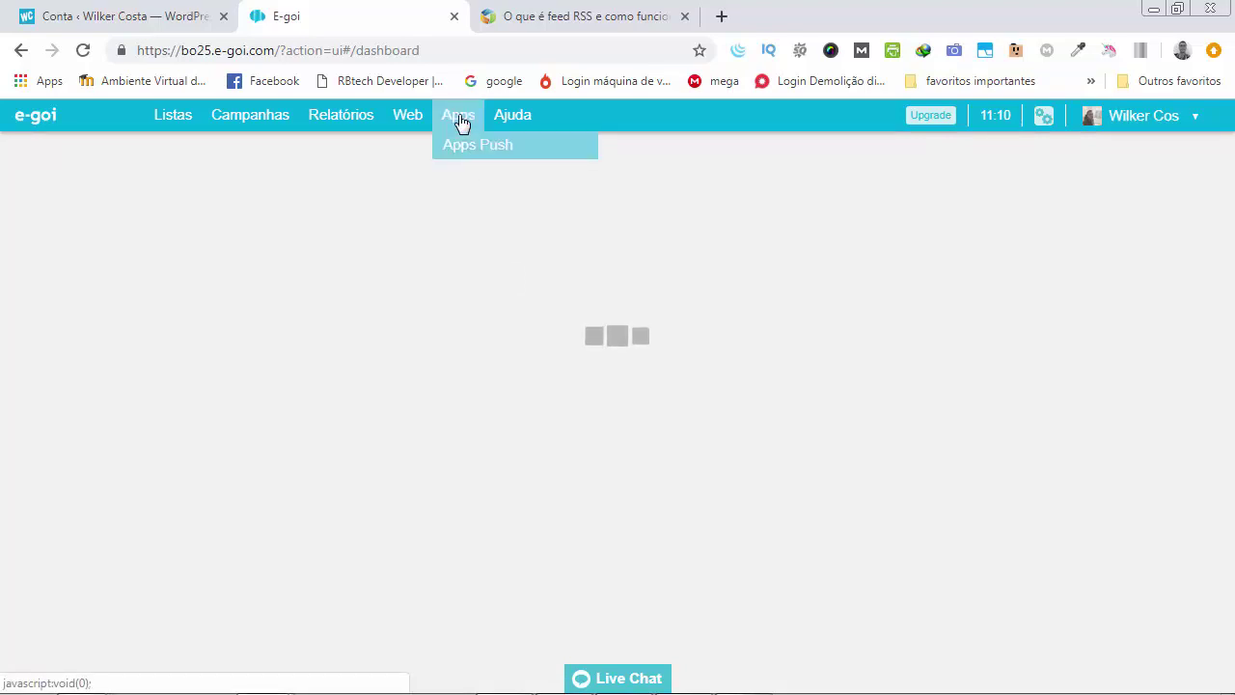
pyautogui.click(461, 118)
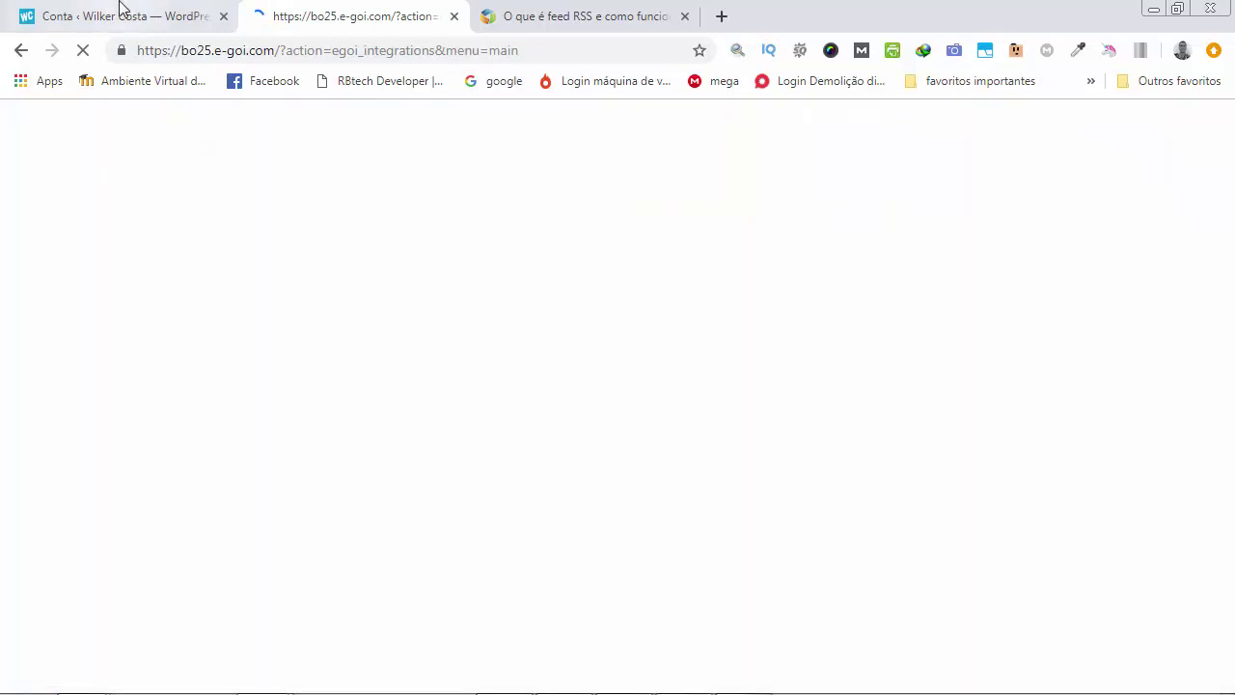
pyautogui.click(119, 14)
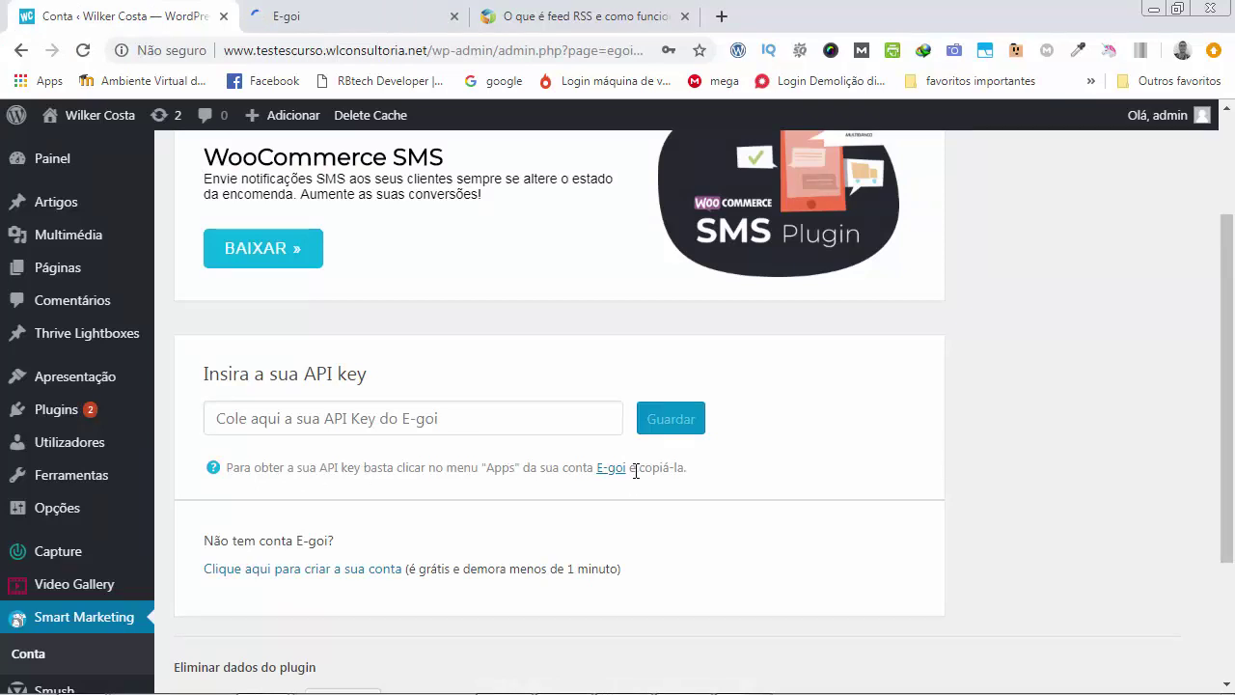
pyautogui.click(289, 12)
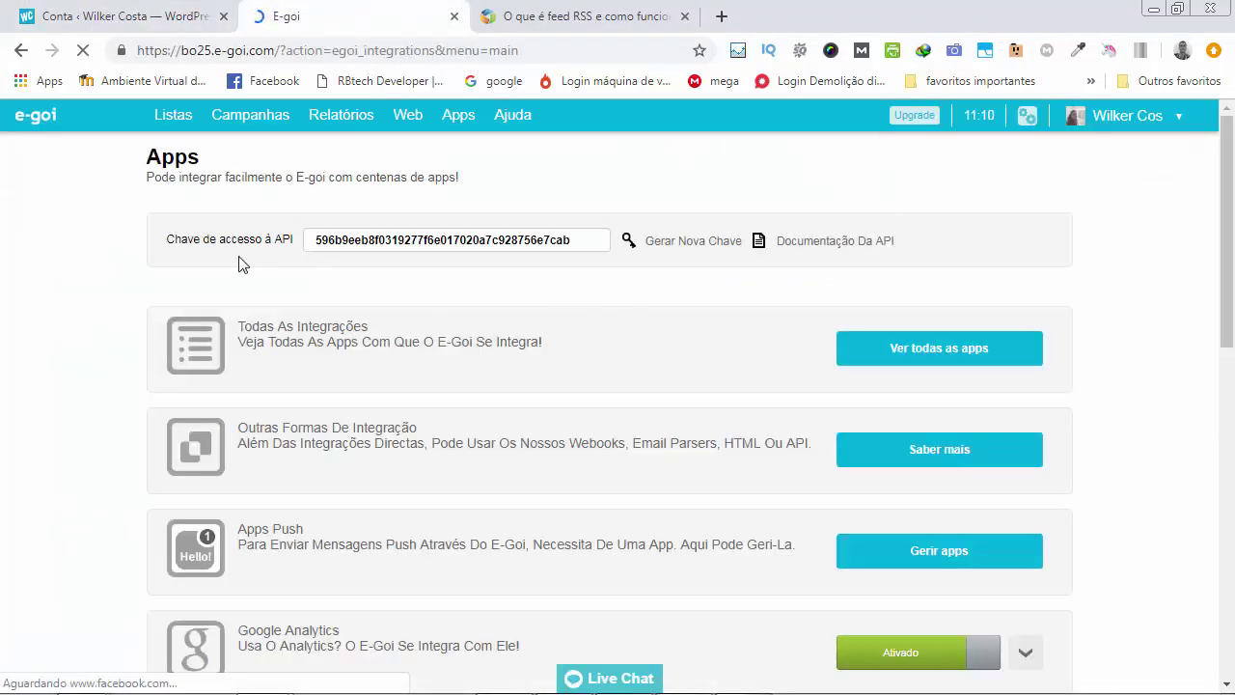
pyautogui.doubleClick(440, 239)
pyautogui.hotkey('ctrl', 'c')
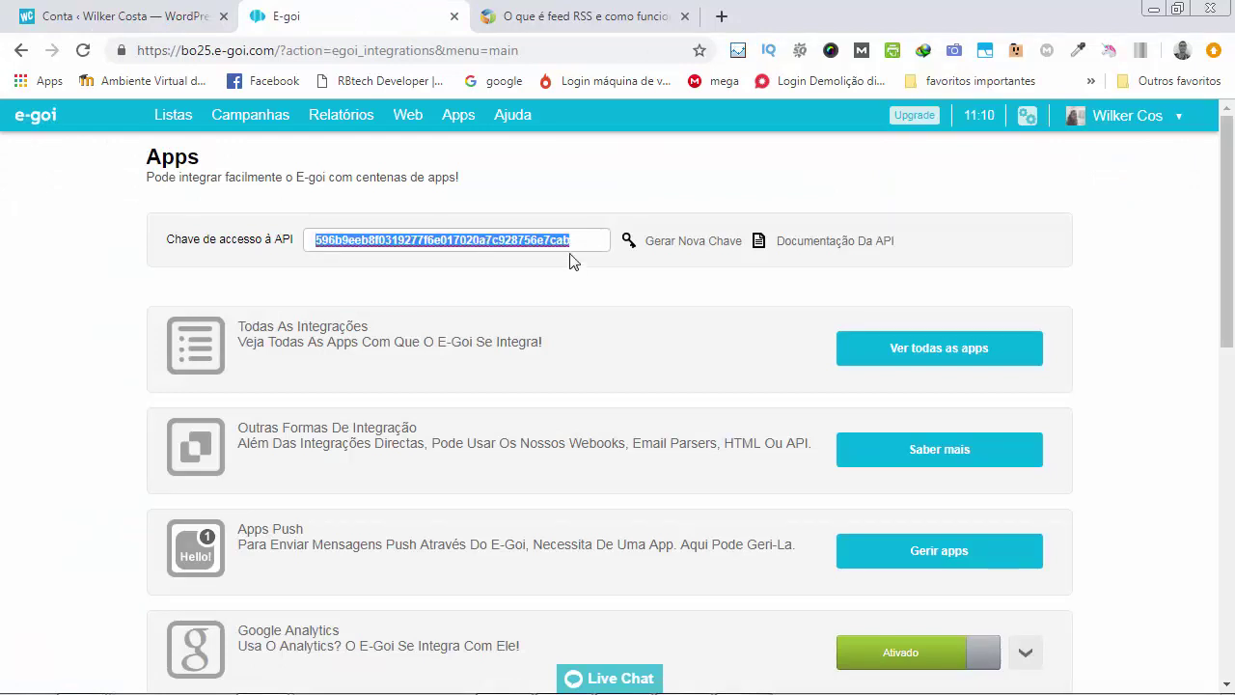
# Paste the E-goi API key into the plugin's Conta page in WordPress and save it, reloading to resubmit the form.
pyautogui.click(111, 17)
pyautogui.click(395, 419)
pyautogui.hotkey('ctrl', 'v')
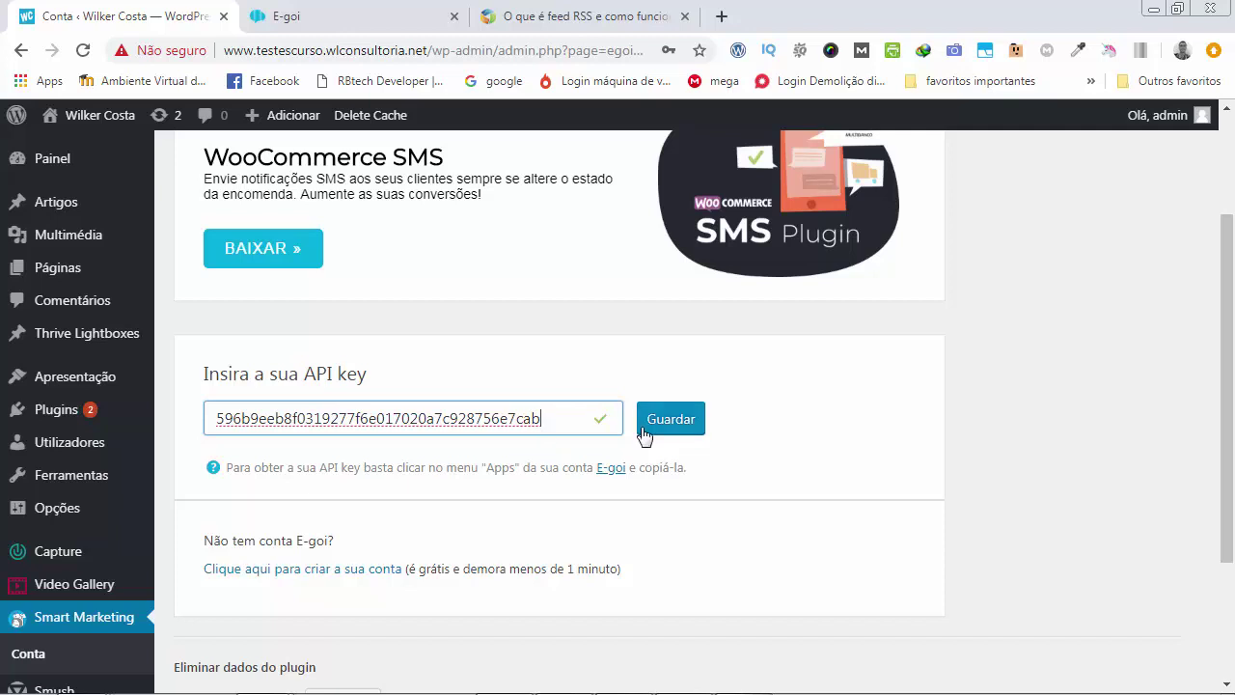
pyautogui.click(664, 428)
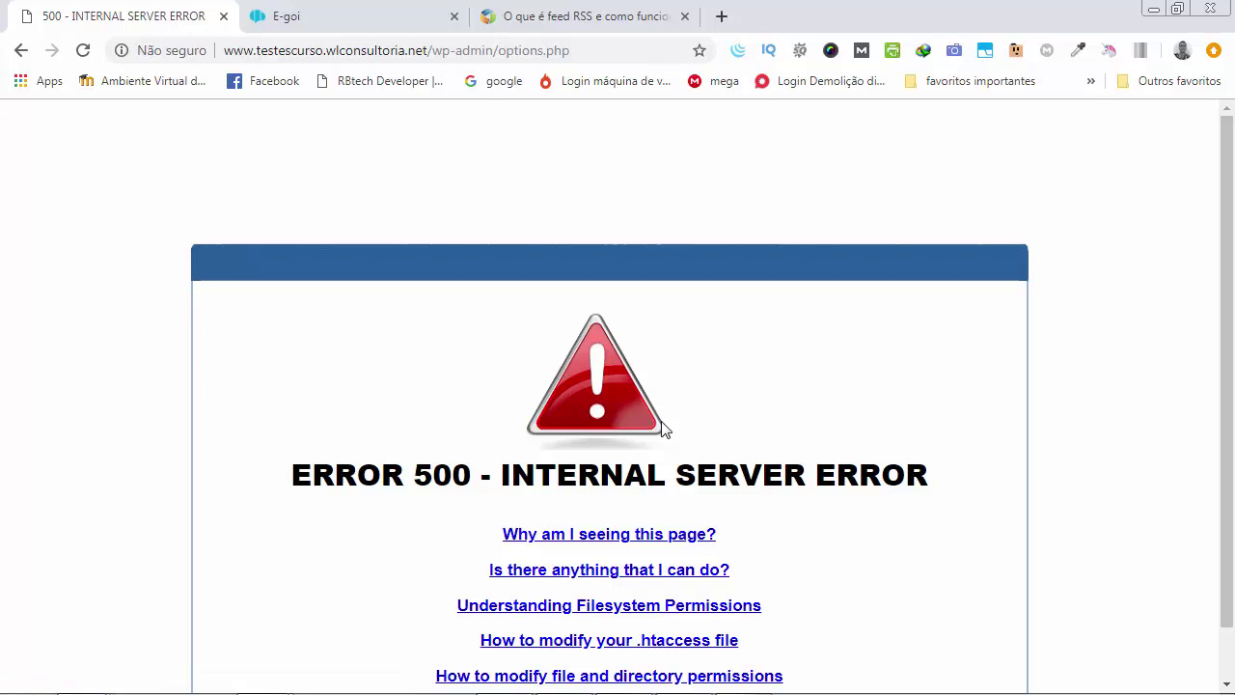
pyautogui.press('F5')
pyautogui.click(696, 205)
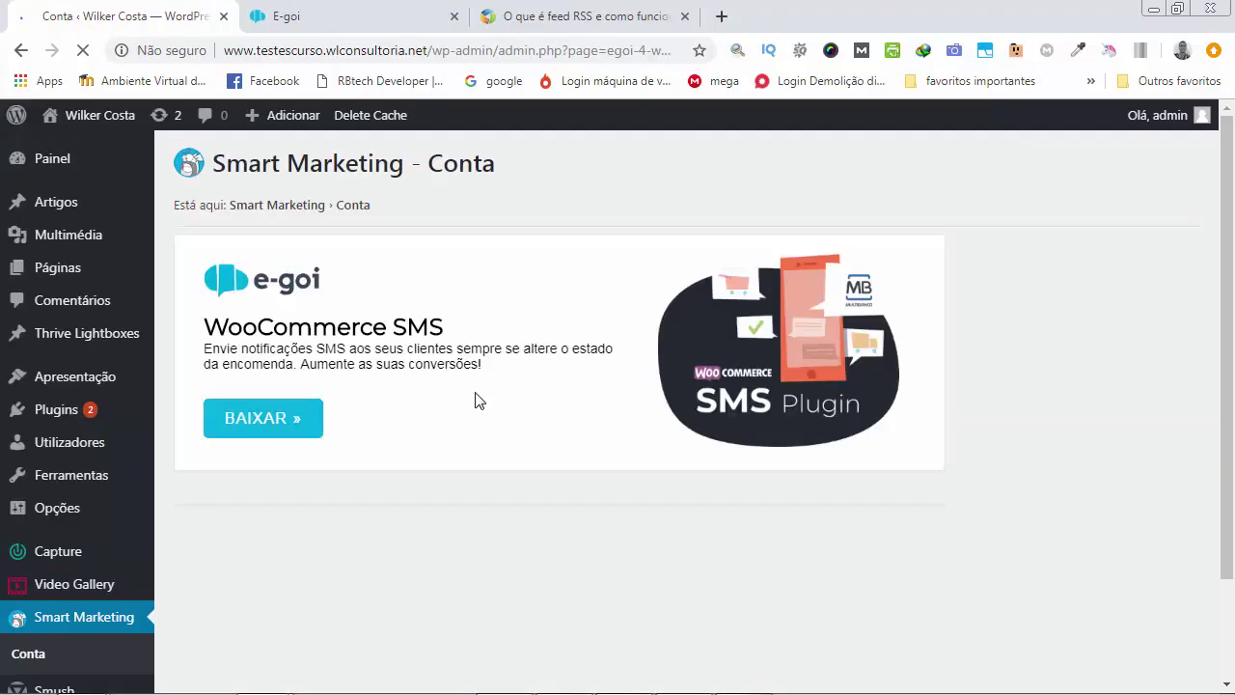
# Examine the API key section and the E-goi contact lists on the Conta page.
pyautogui.scroll(-2, 477, 400)
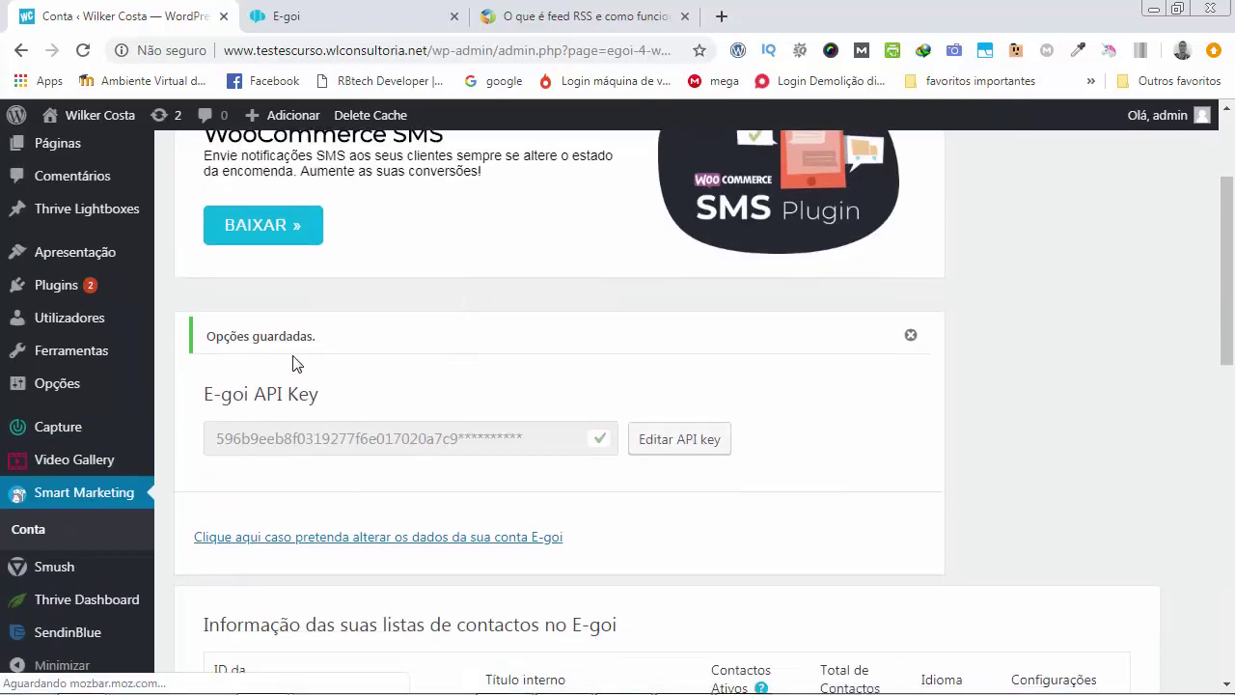
pyautogui.scroll(-3, 402, 371)
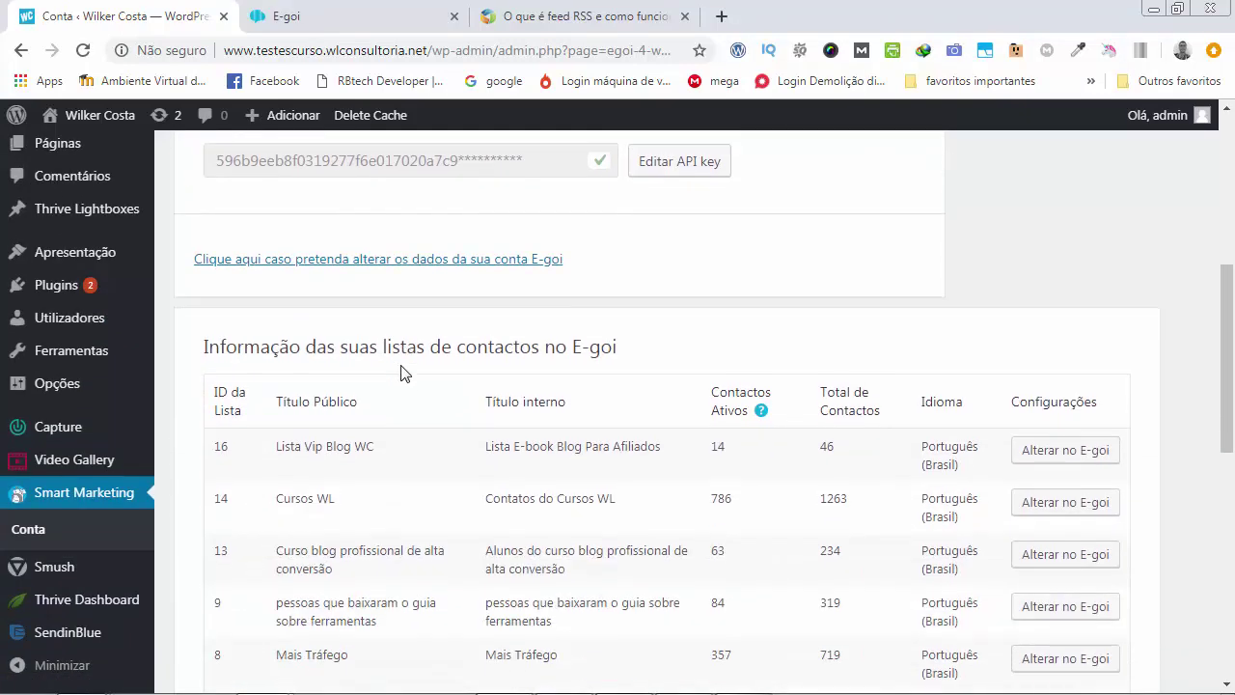
pyautogui.scroll(4, 400, 371)
pyautogui.scroll(-3, 400, 371)
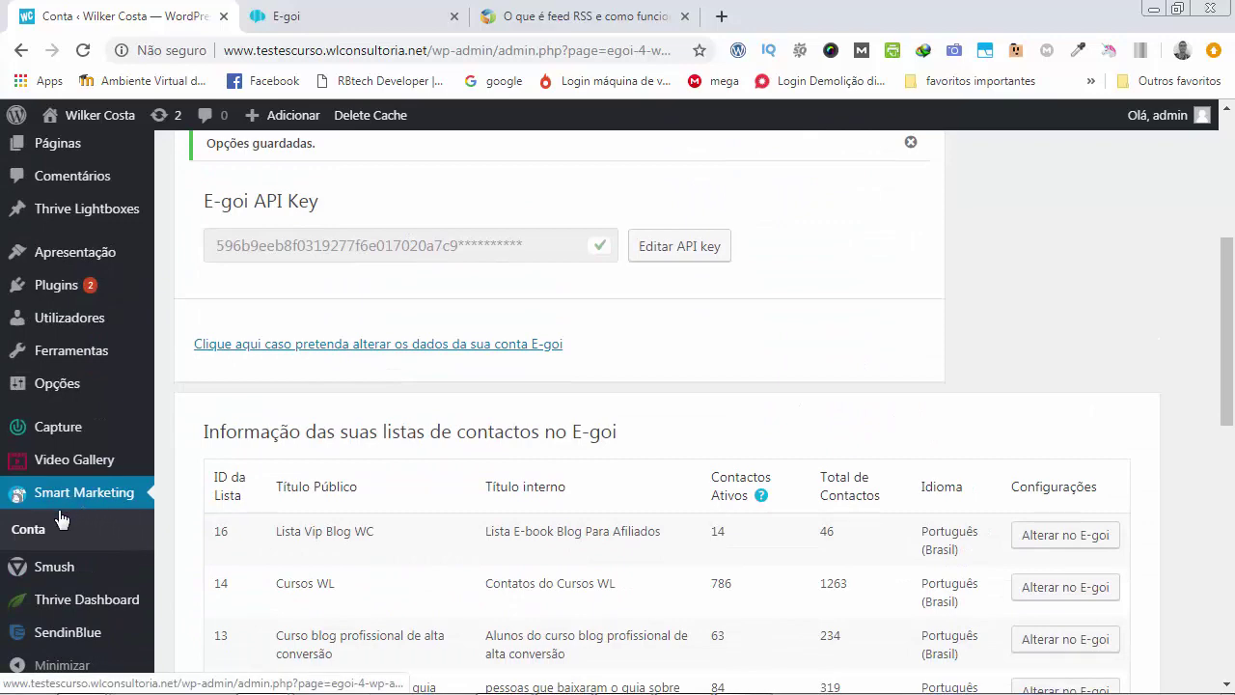
# Reload the WordPress admin through Painel, then open the Smart Marketing Dashboard and look over its subscriber and plan information.
pyautogui.scroll(3, 38, 424)
pyautogui.click(43, 173)
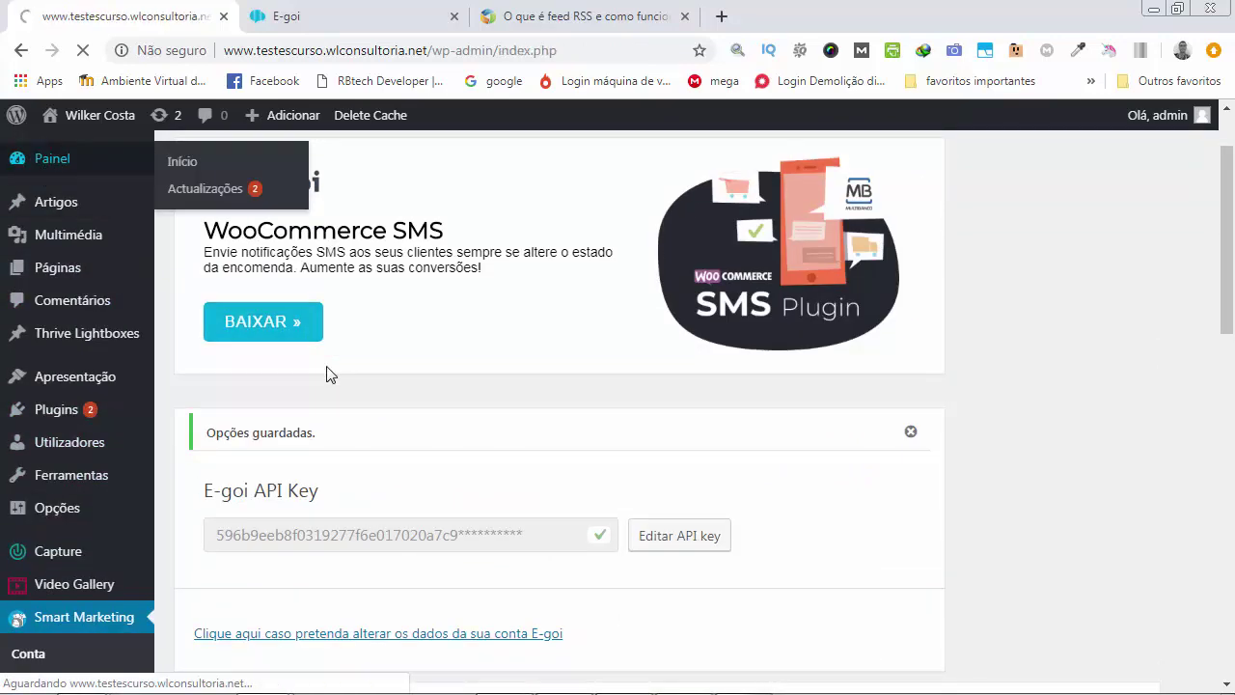
pyautogui.scroll(-2, 48, 458)
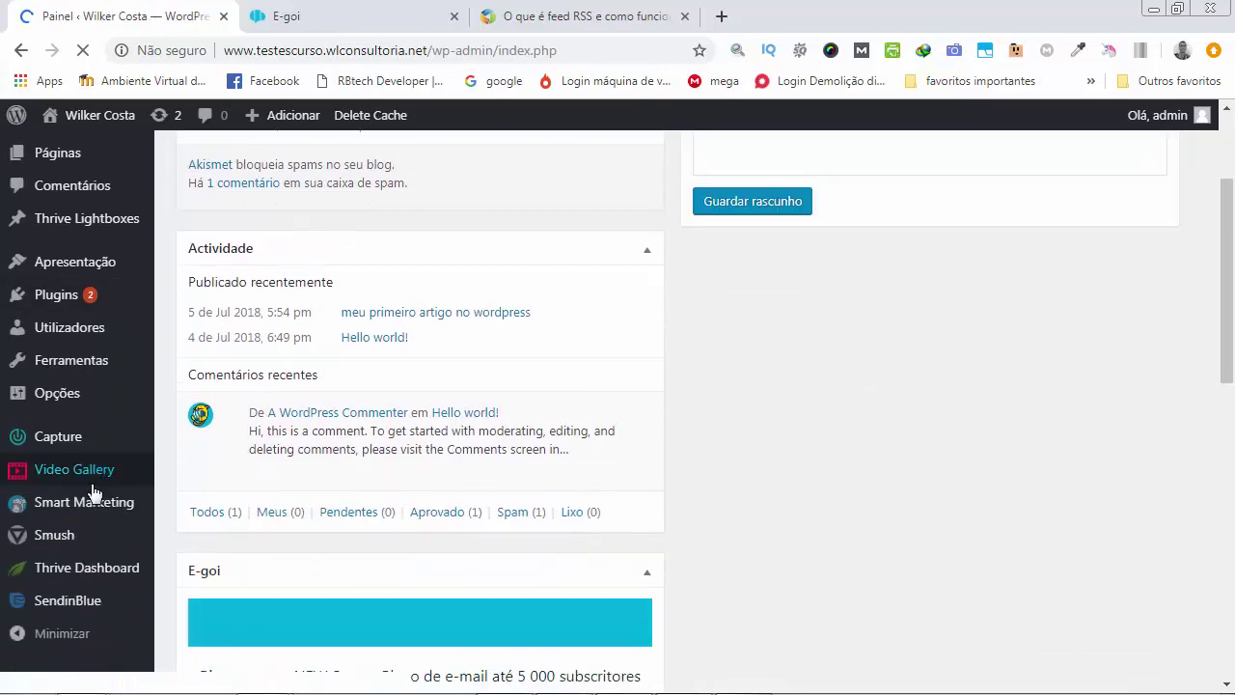
pyautogui.moveTo(93, 509)
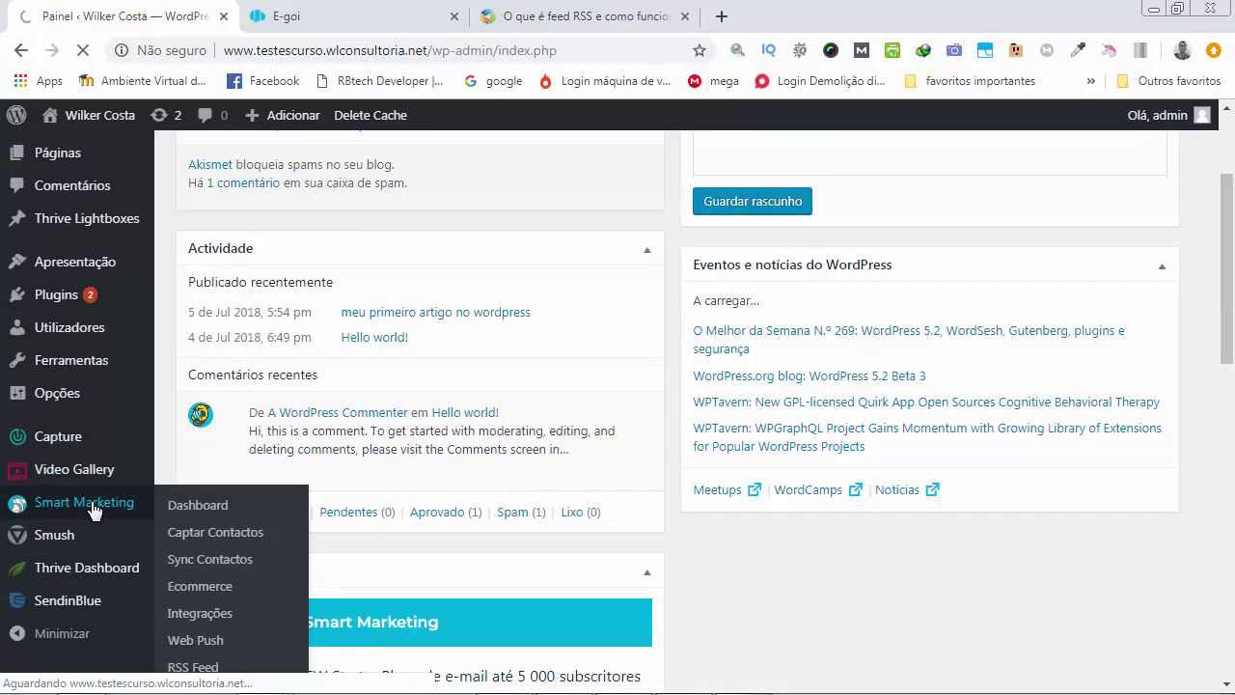
pyautogui.click(180, 510)
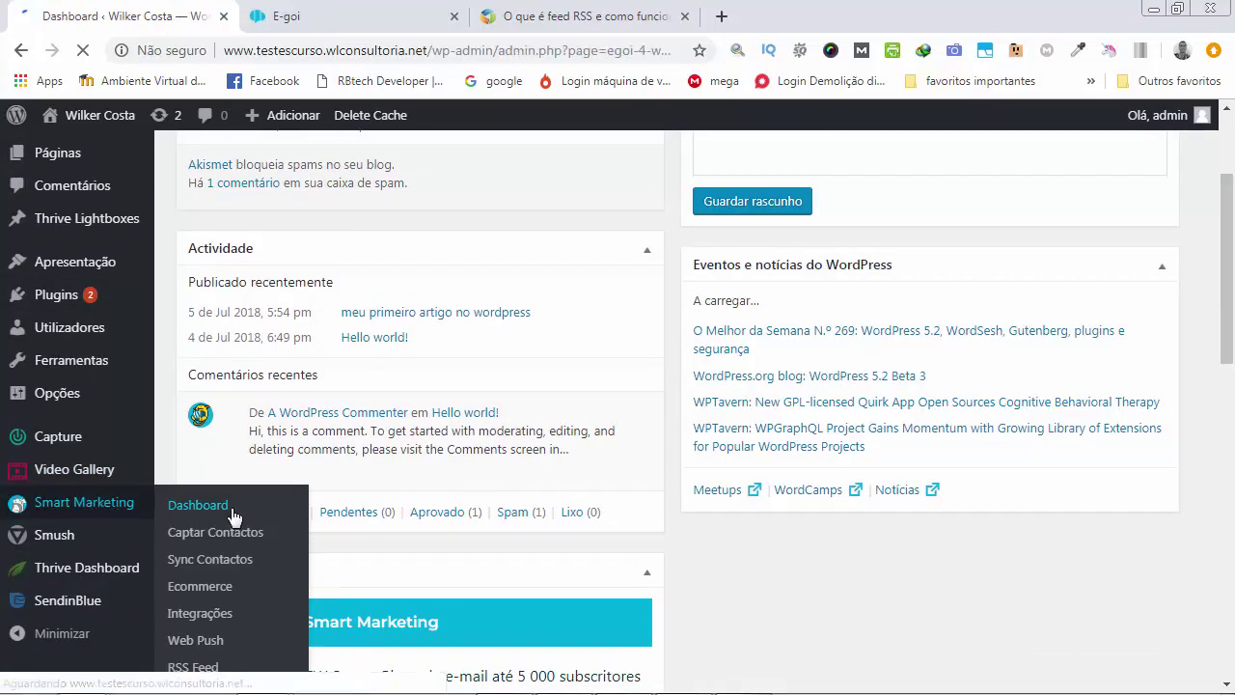
pyautogui.scroll(-3, 218, 500)
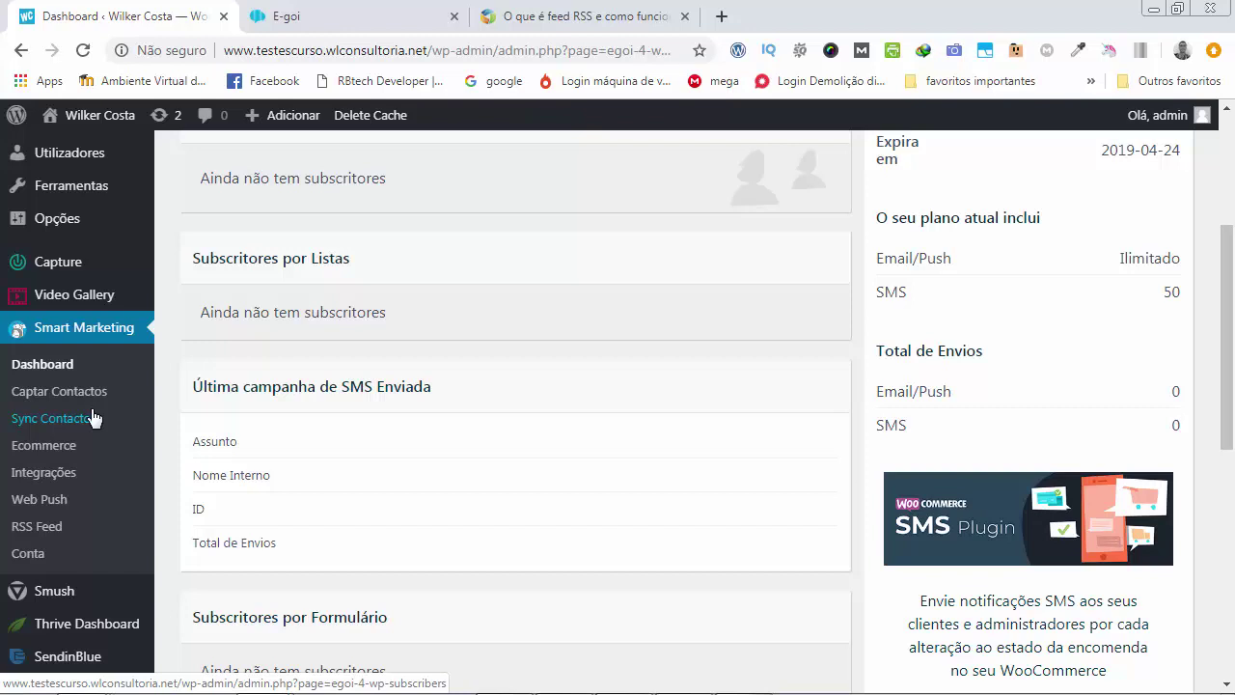
# Return to the Smart Marketing Conta page and examine the table of E-goi contact lists.
pyautogui.click(27, 556)
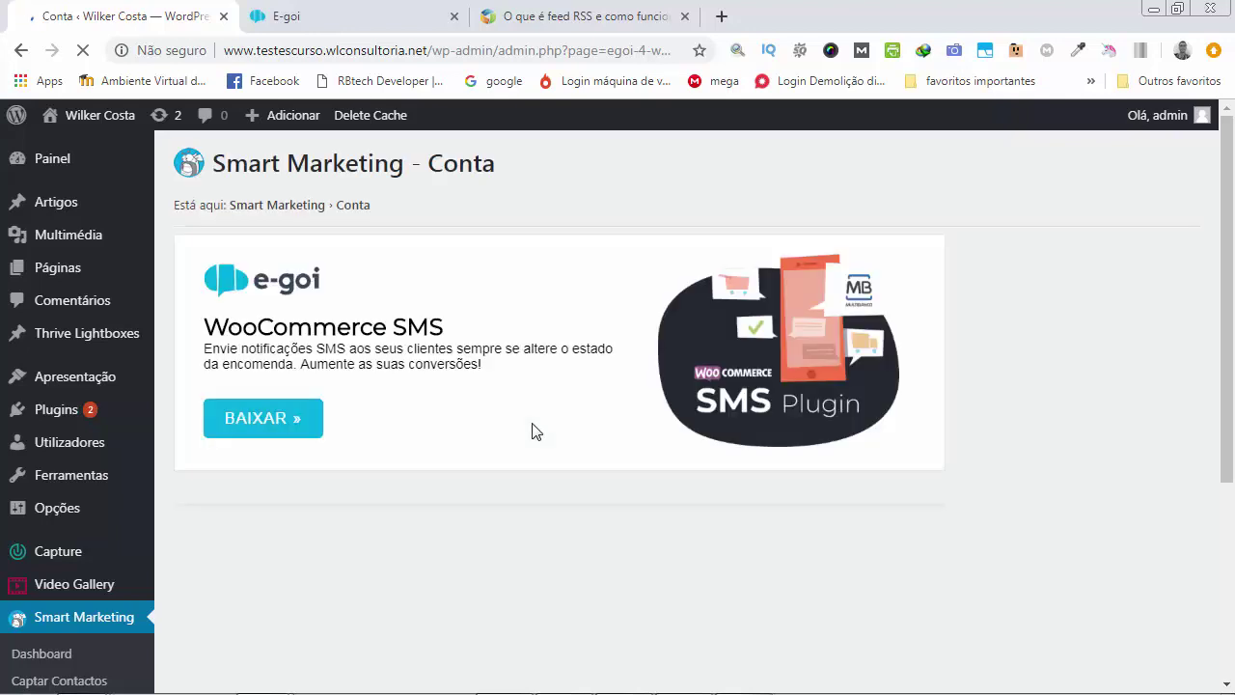
pyautogui.scroll(-2, 495, 417)
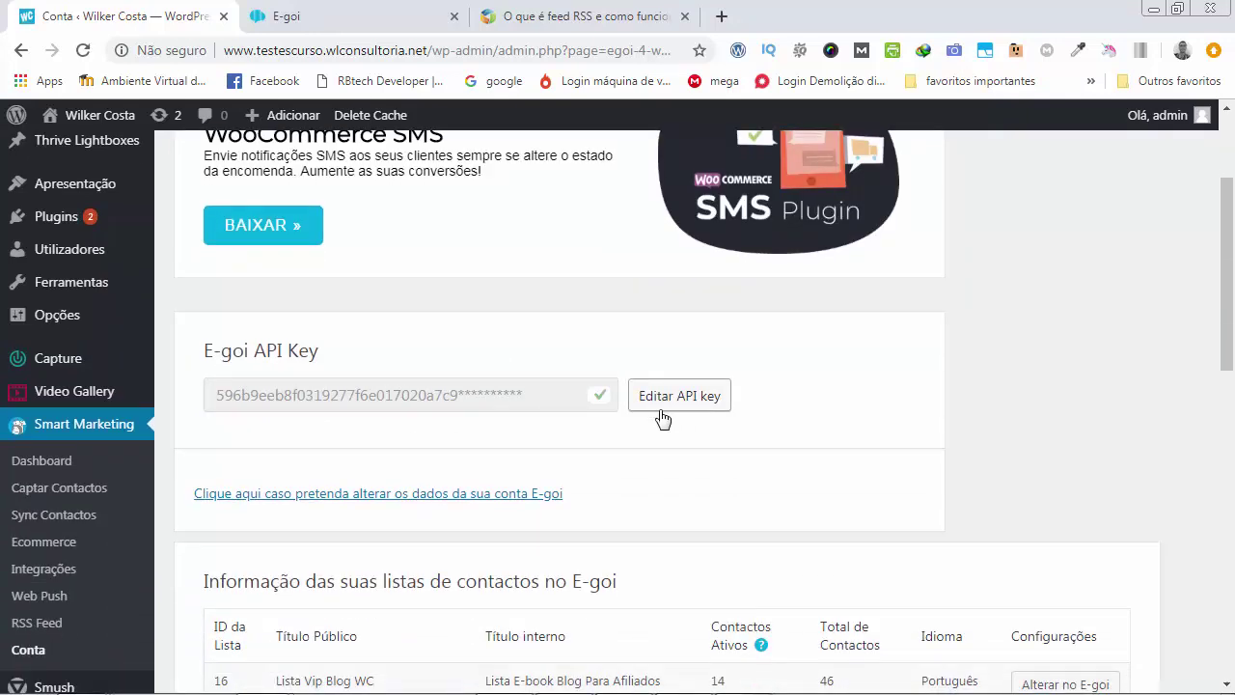
pyautogui.scroll(-4, 639, 428)
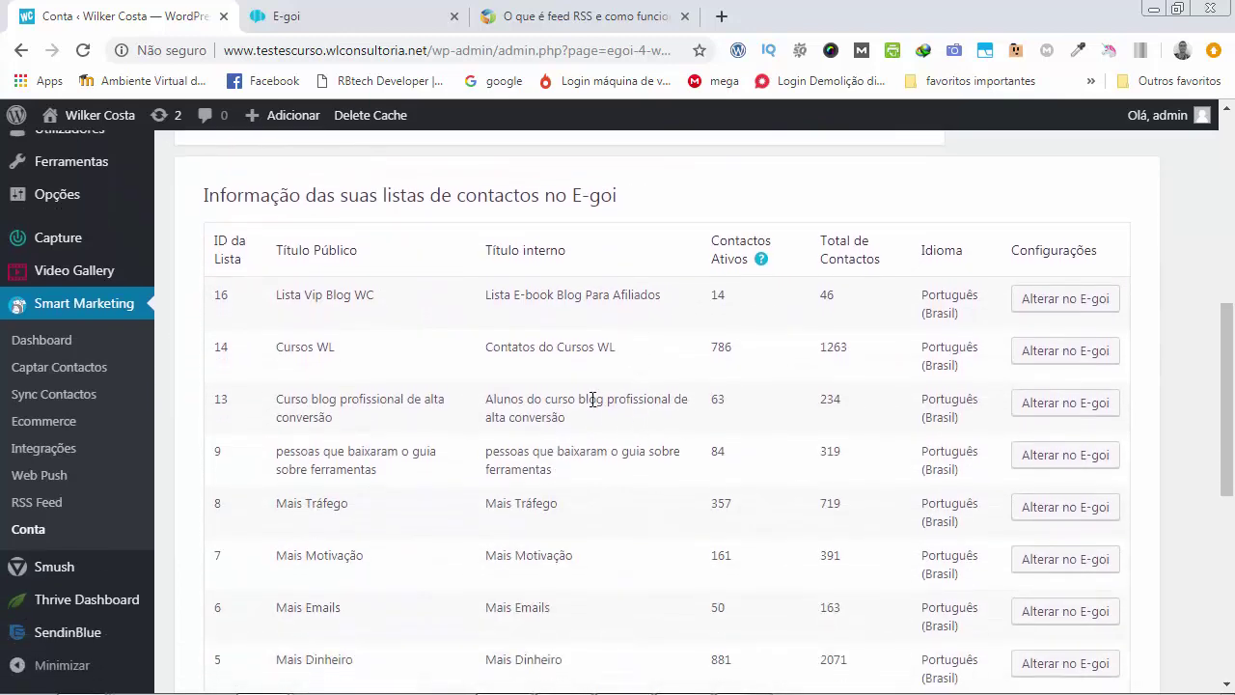
# Look through the full list of E-goi contact lists on the Conta page, down to the list creation and plugin data removal options.
pyautogui.scroll(-4, 591, 390)
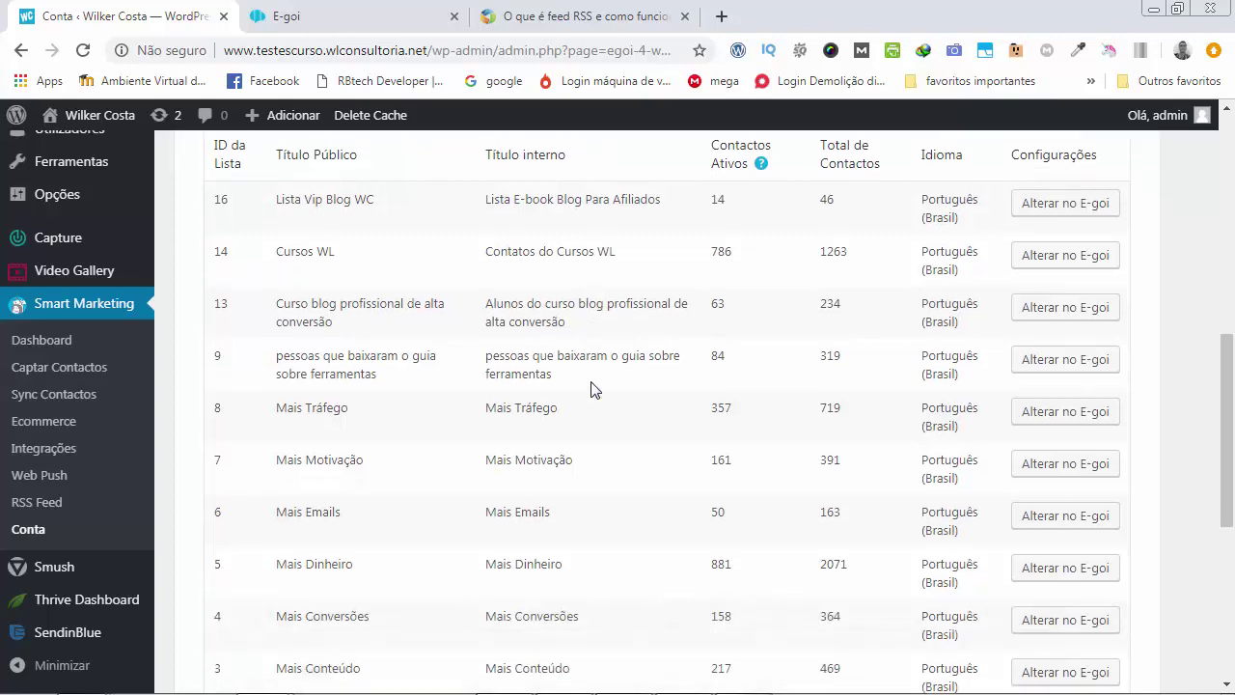
pyautogui.scroll(-1, 653, 490)
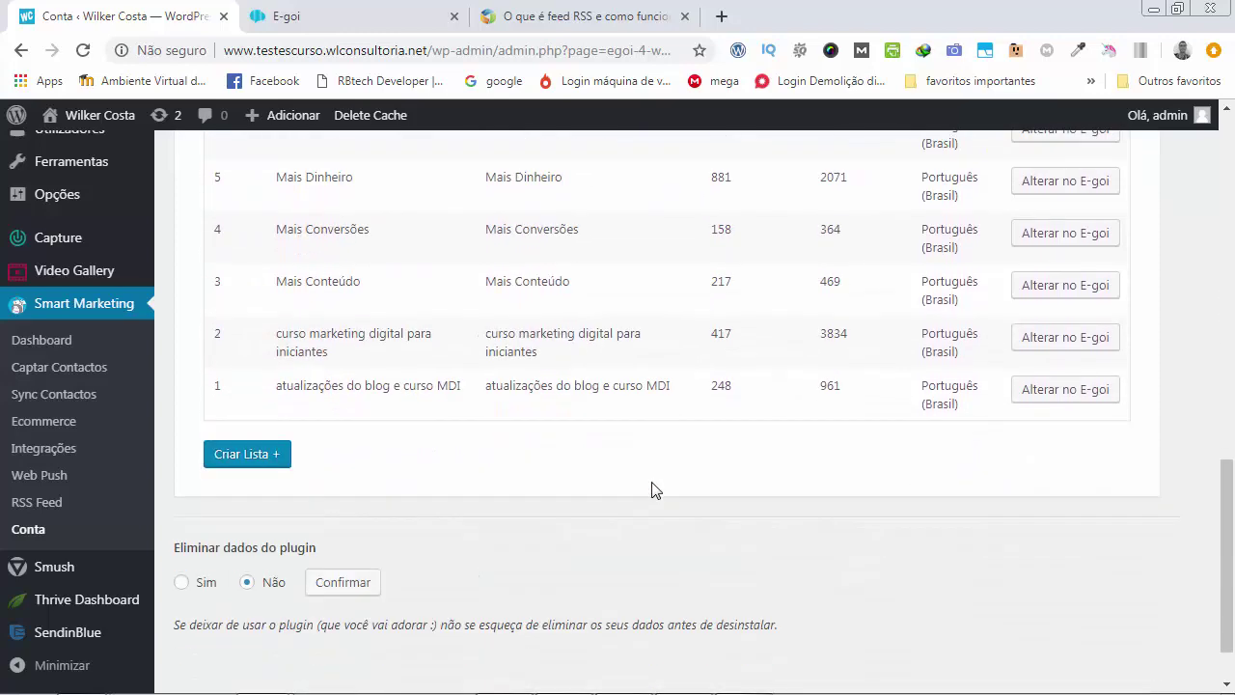
pyautogui.scroll(3, 651, 491)
pyautogui.scroll(2, 610, 498)
pyautogui.scroll(1, 610, 498)
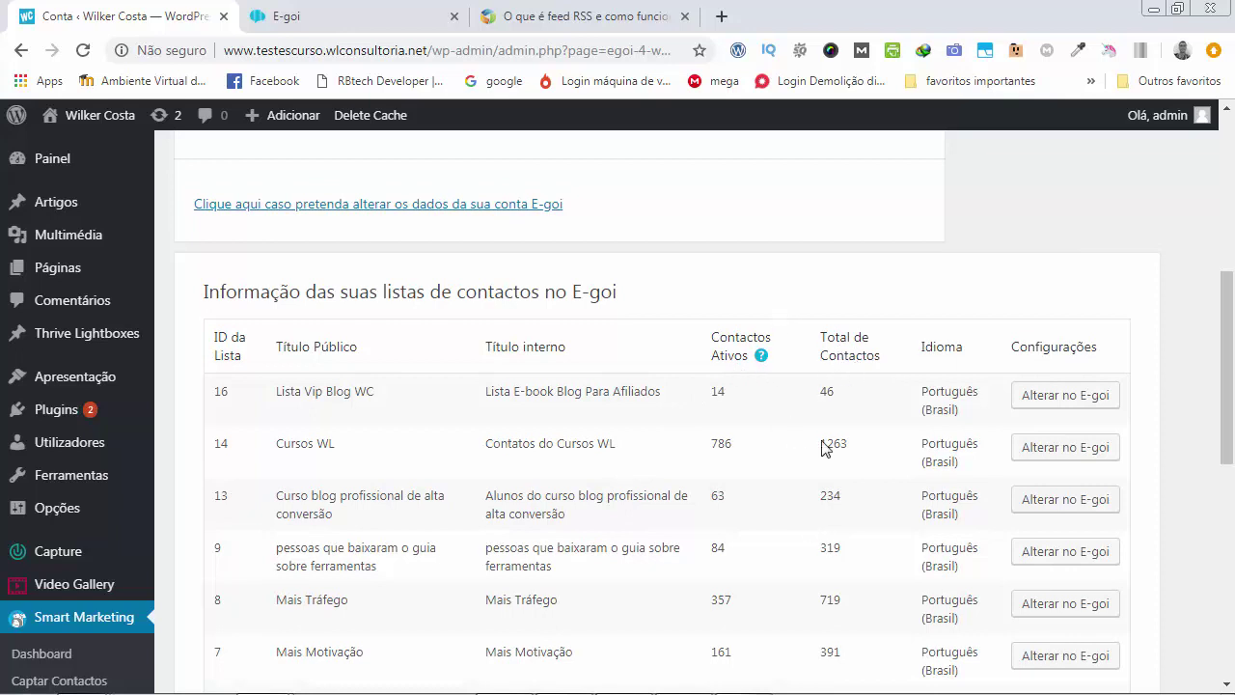
pyautogui.scroll(-1, 724, 425)
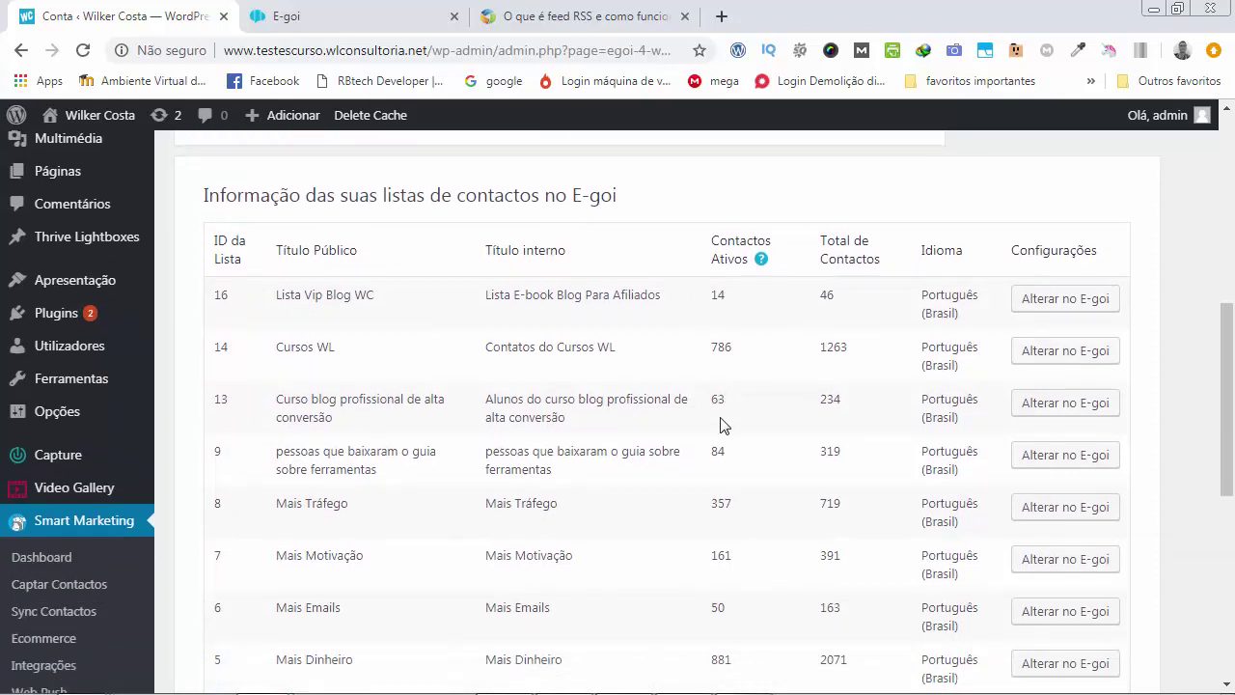
pyautogui.scroll(-6, 724, 424)
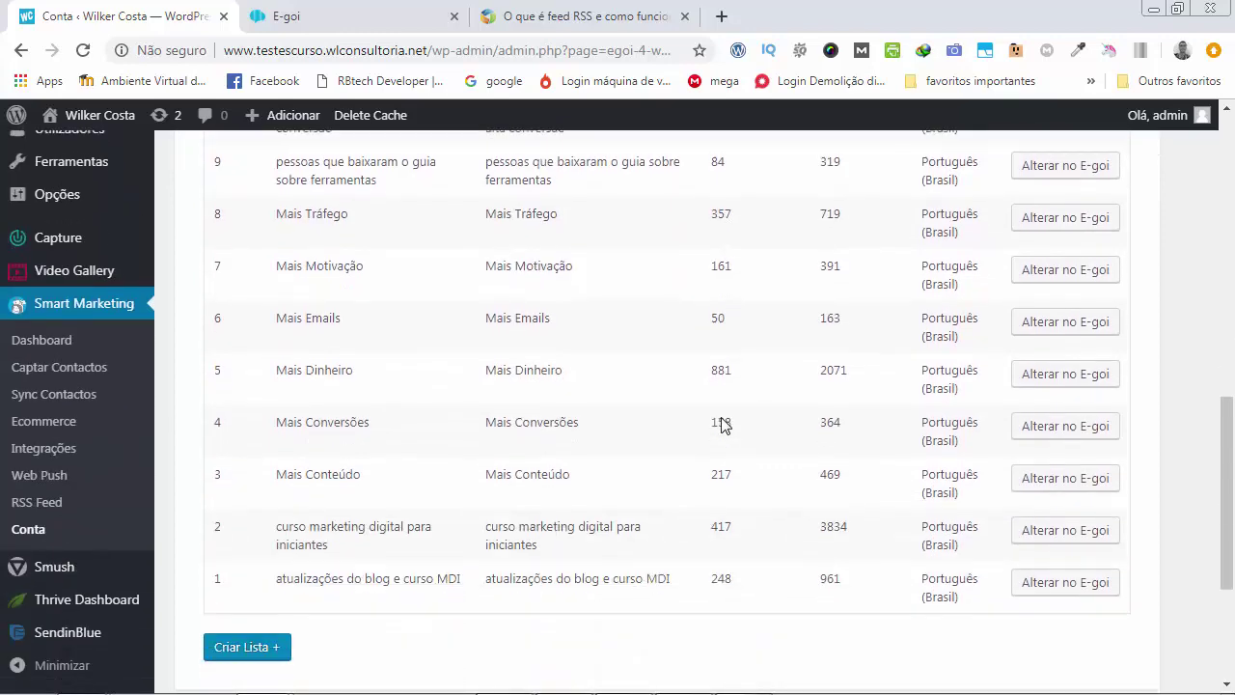
pyautogui.scroll(11, 723, 417)
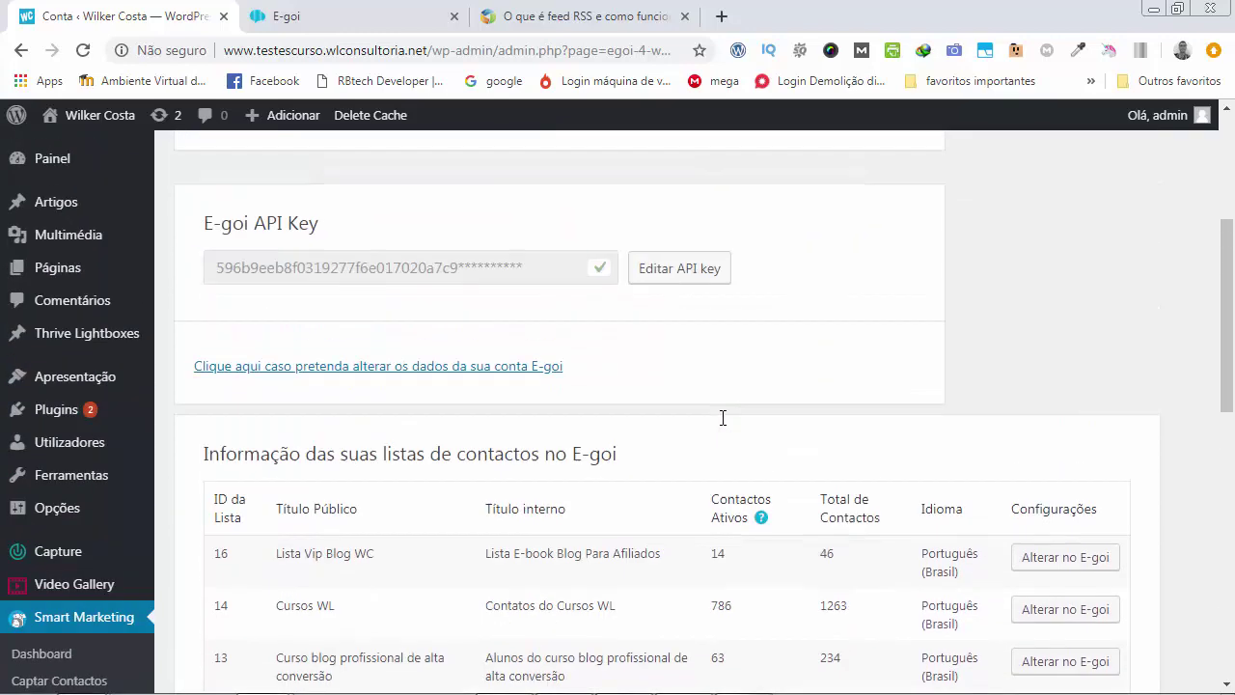
pyautogui.scroll(-9, 722, 416)
pyautogui.scroll(-3, 722, 417)
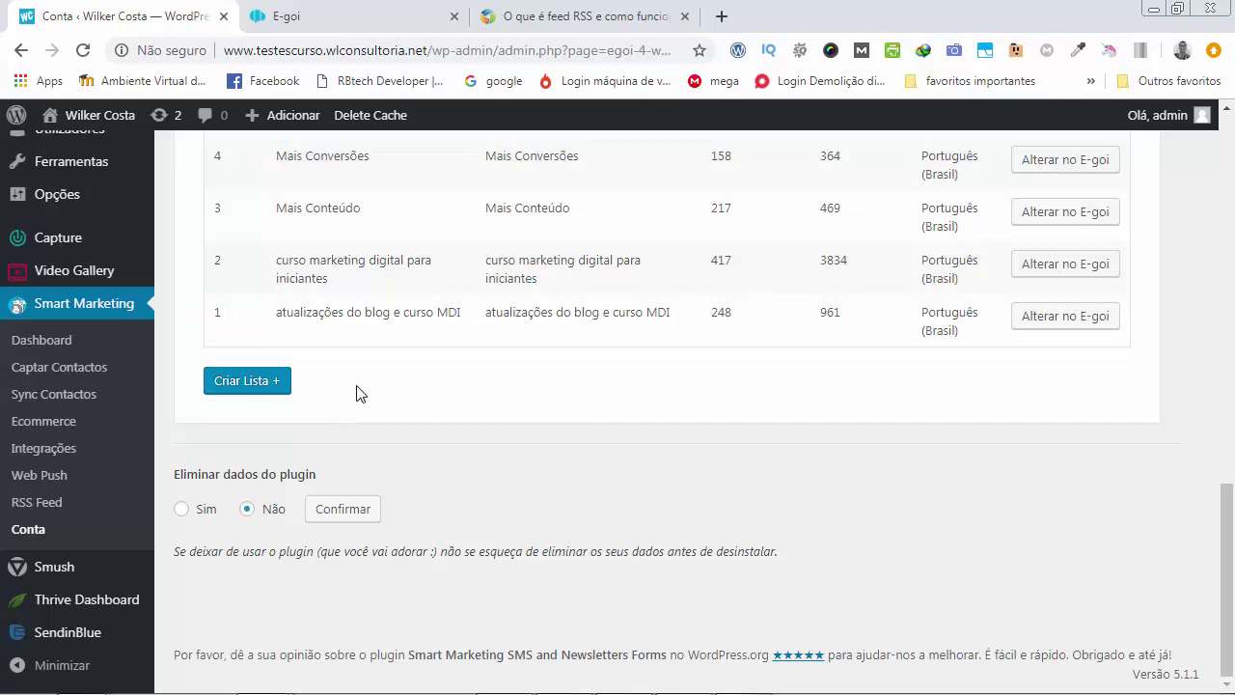
# Open the Smart Marketing Dashboard and check the Total Subscritores and Melhor dia counters.
pyautogui.click(43, 347)
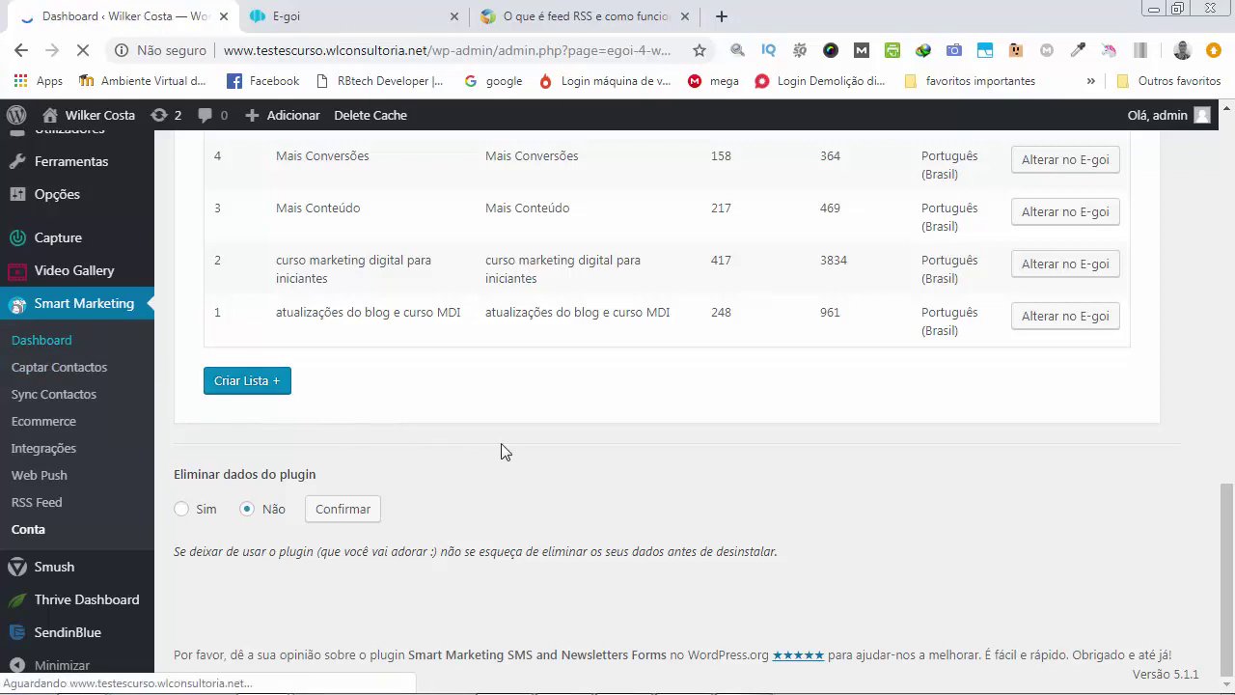
pyautogui.hotkey('alt', 'Tab')
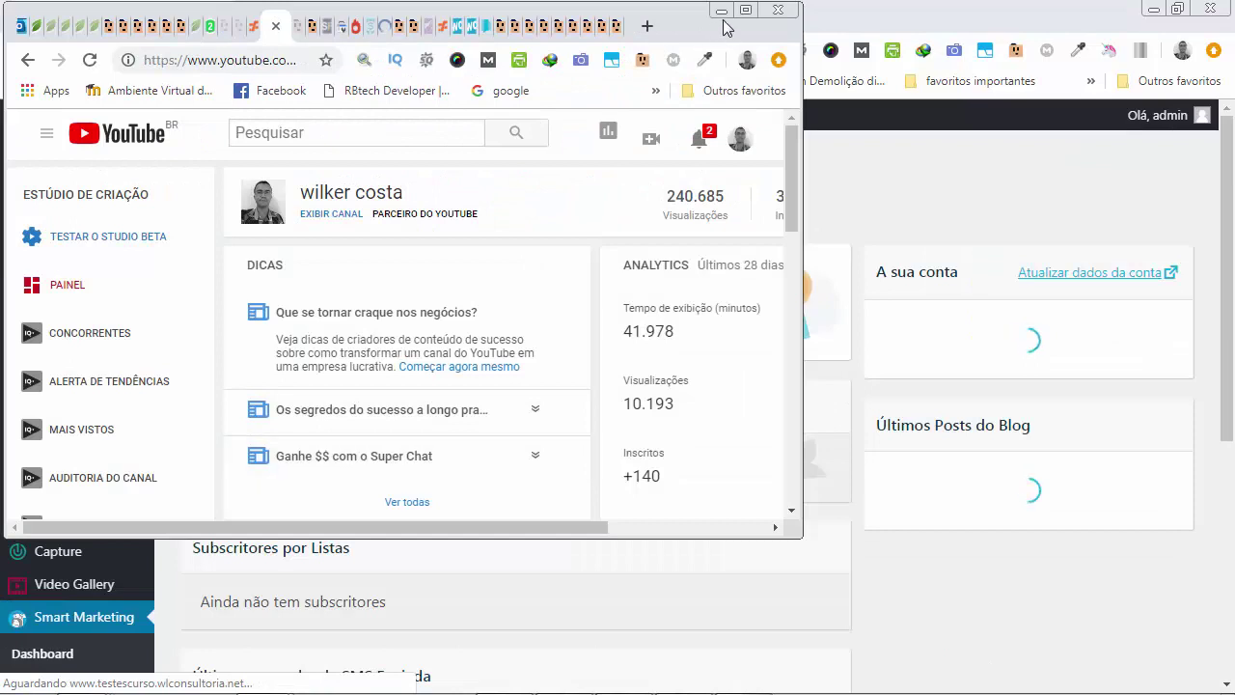
pyautogui.click(721, 11)
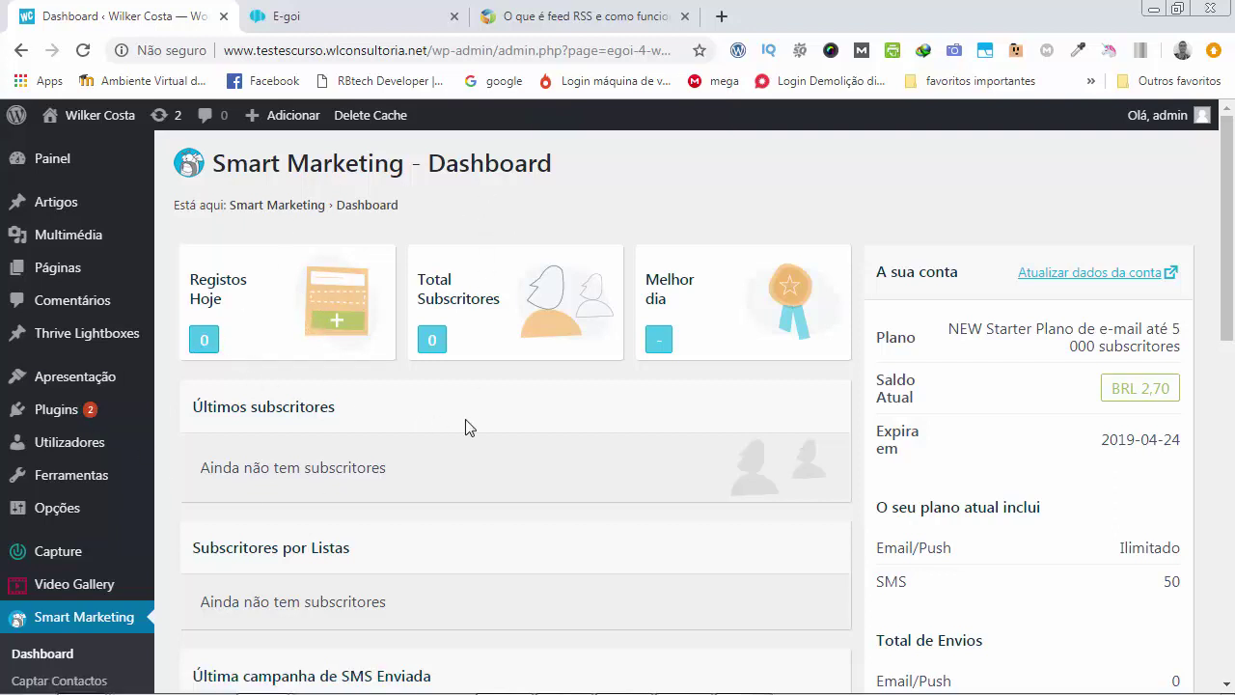
pyautogui.moveTo(433, 347)
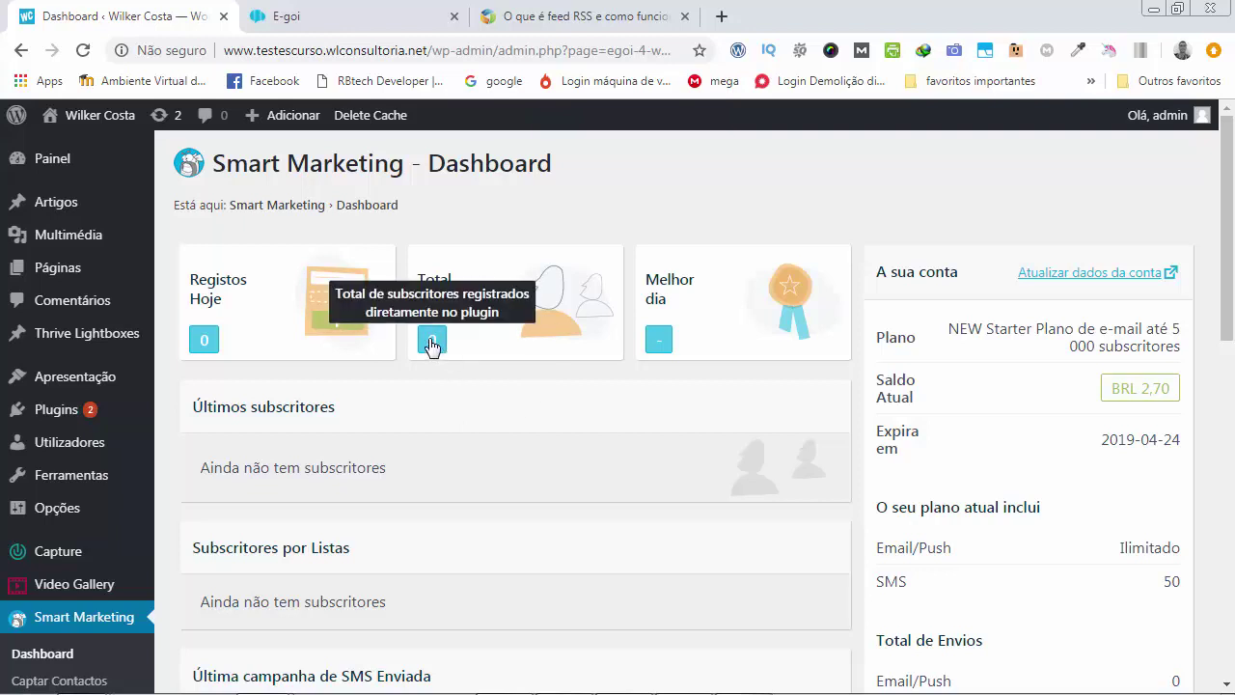
pyautogui.moveTo(667, 342)
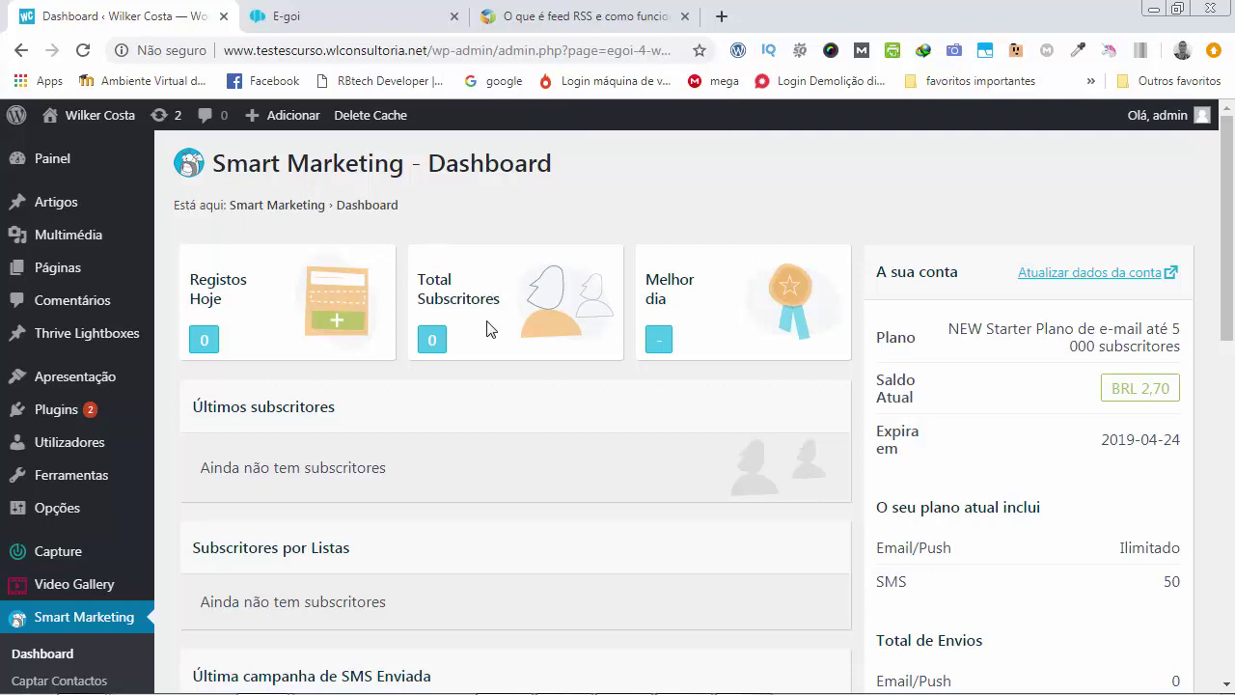
# Examine the Dashboard's subscriber sections and the last SMS and email campaign reports.
pyautogui.scroll(-1, 491, 328)
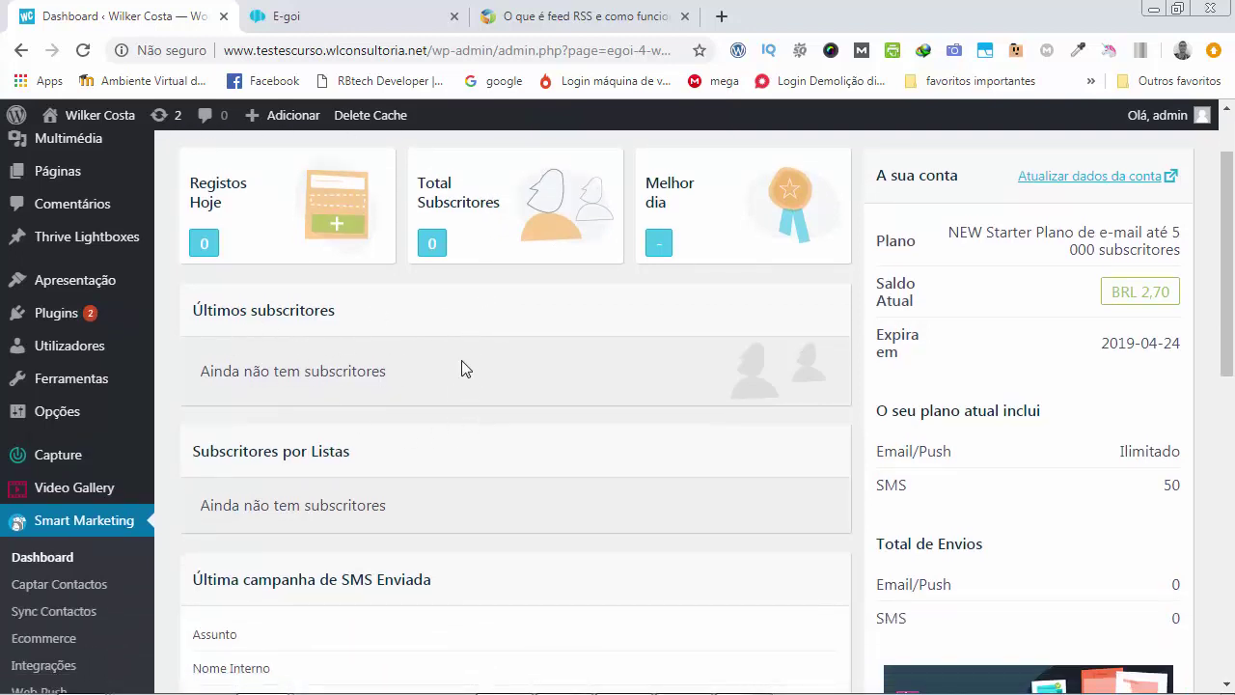
pyautogui.scroll(-2, 462, 360)
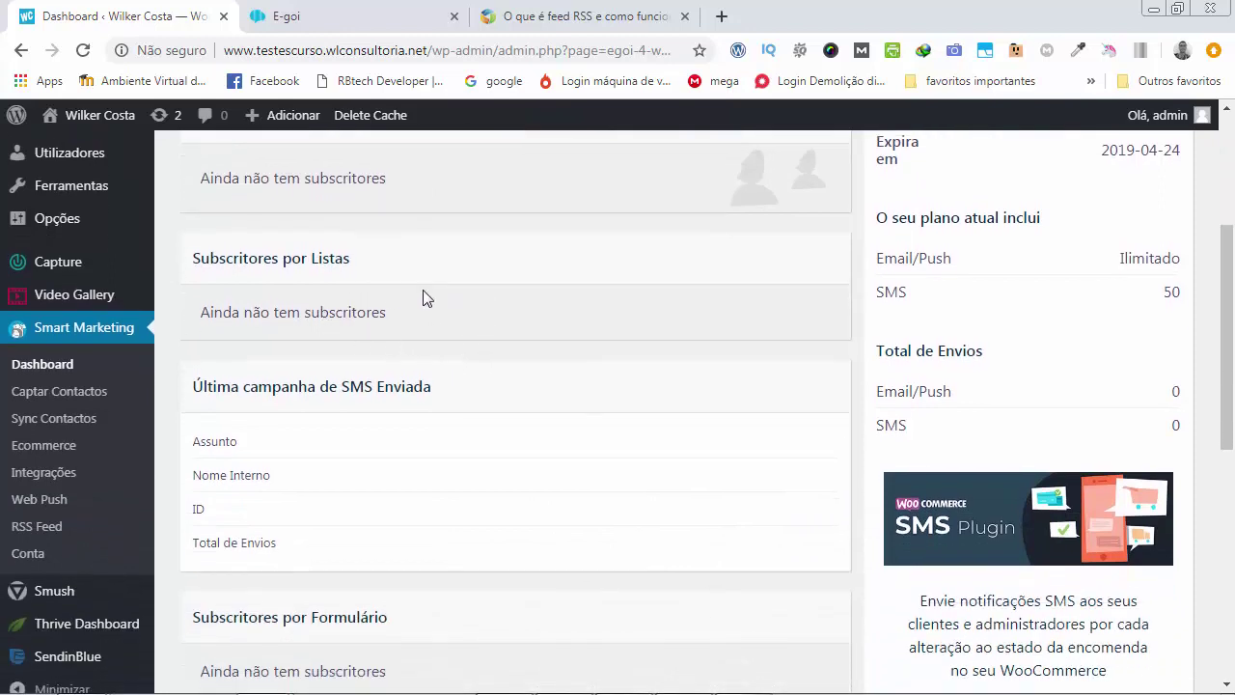
pyautogui.scroll(-1, 436, 351)
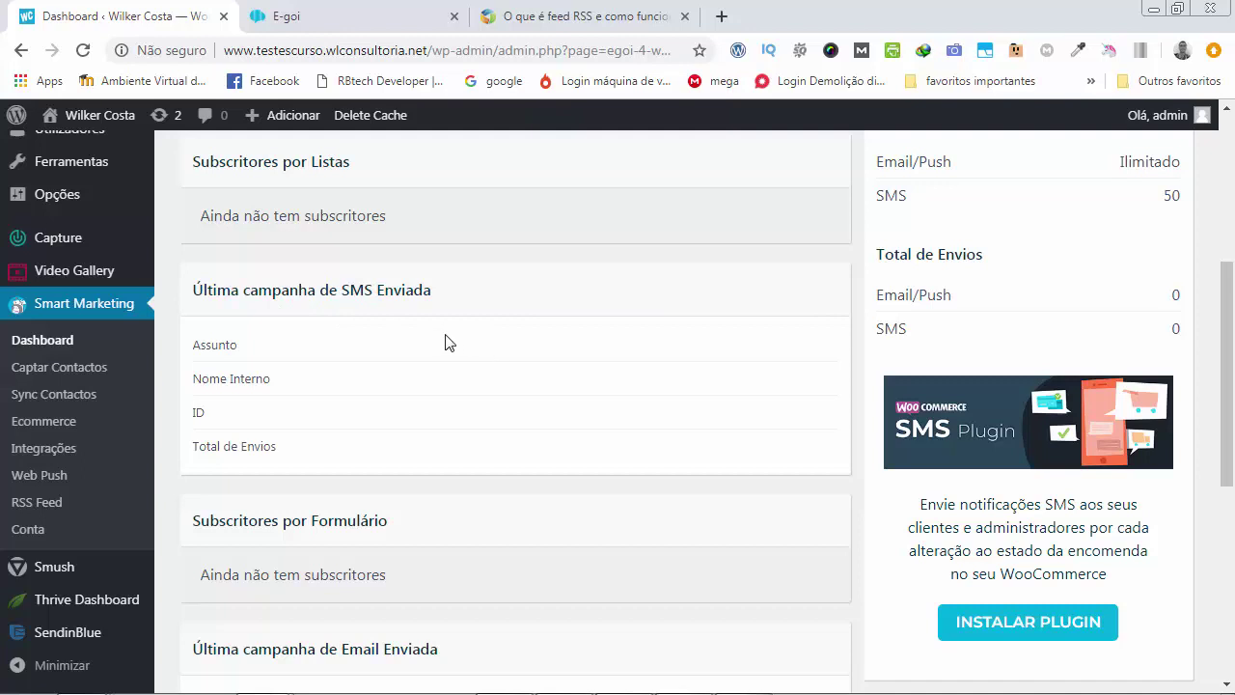
pyautogui.scroll(-2, 444, 342)
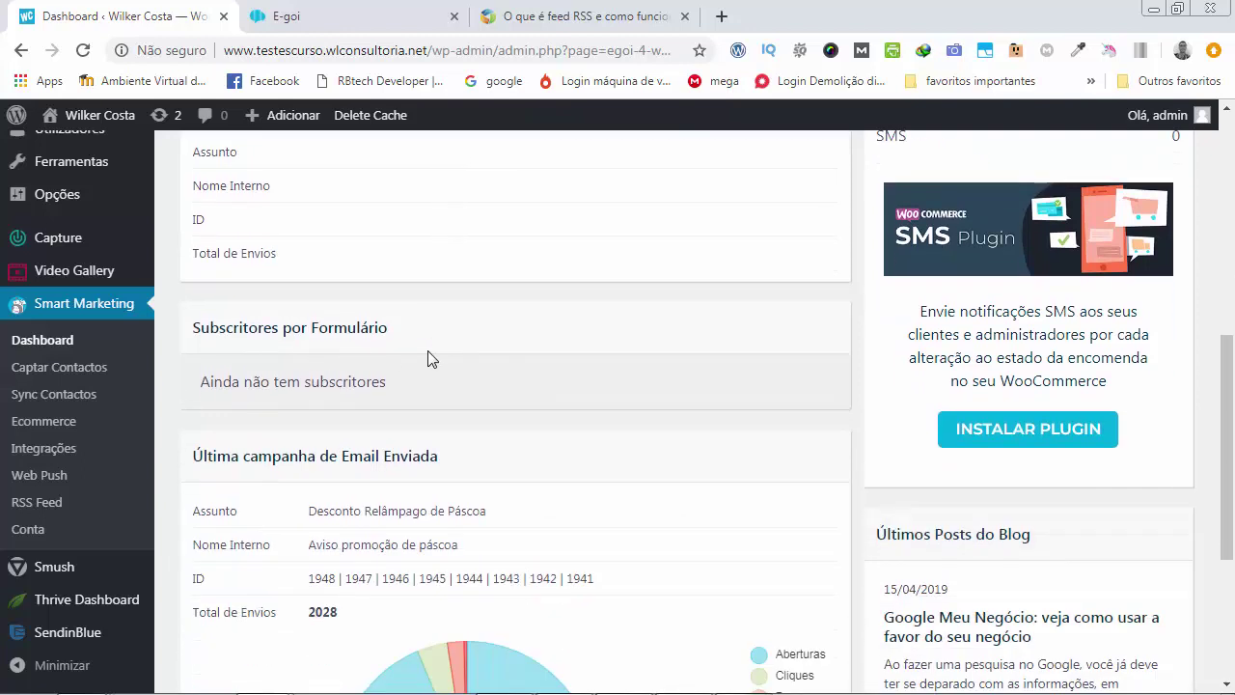
pyautogui.scroll(-2, 431, 359)
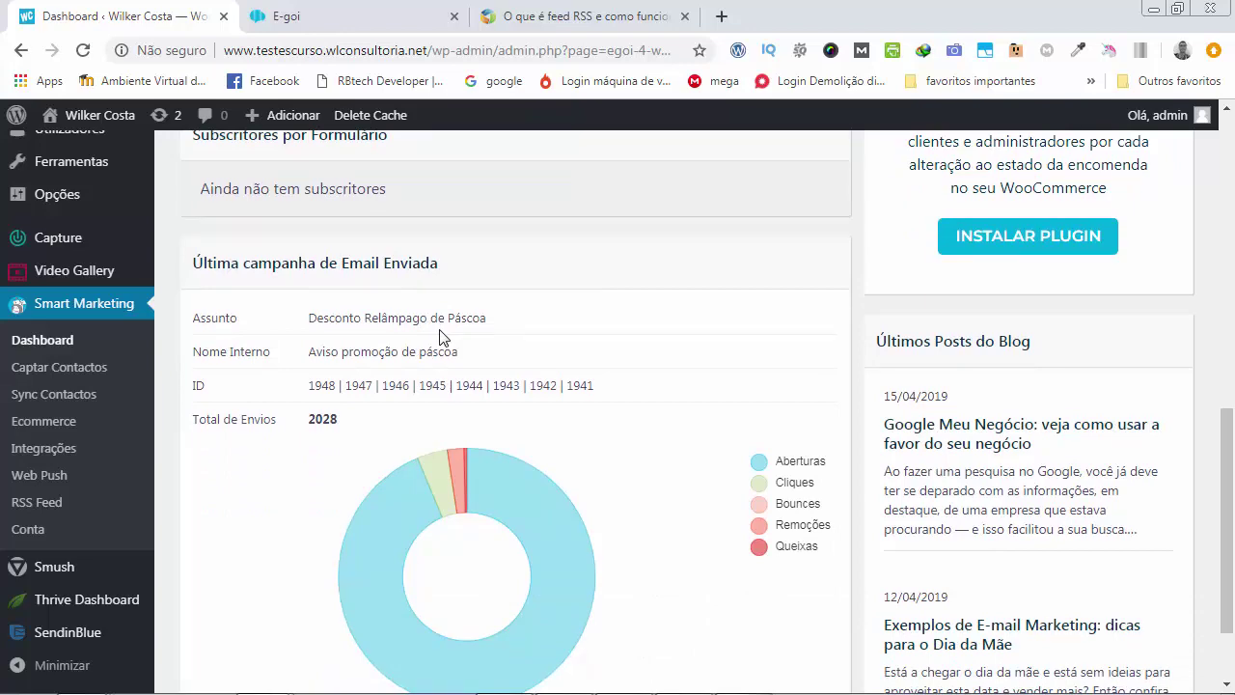
pyautogui.scroll(-1, 439, 332)
pyautogui.scroll(5, 439, 333)
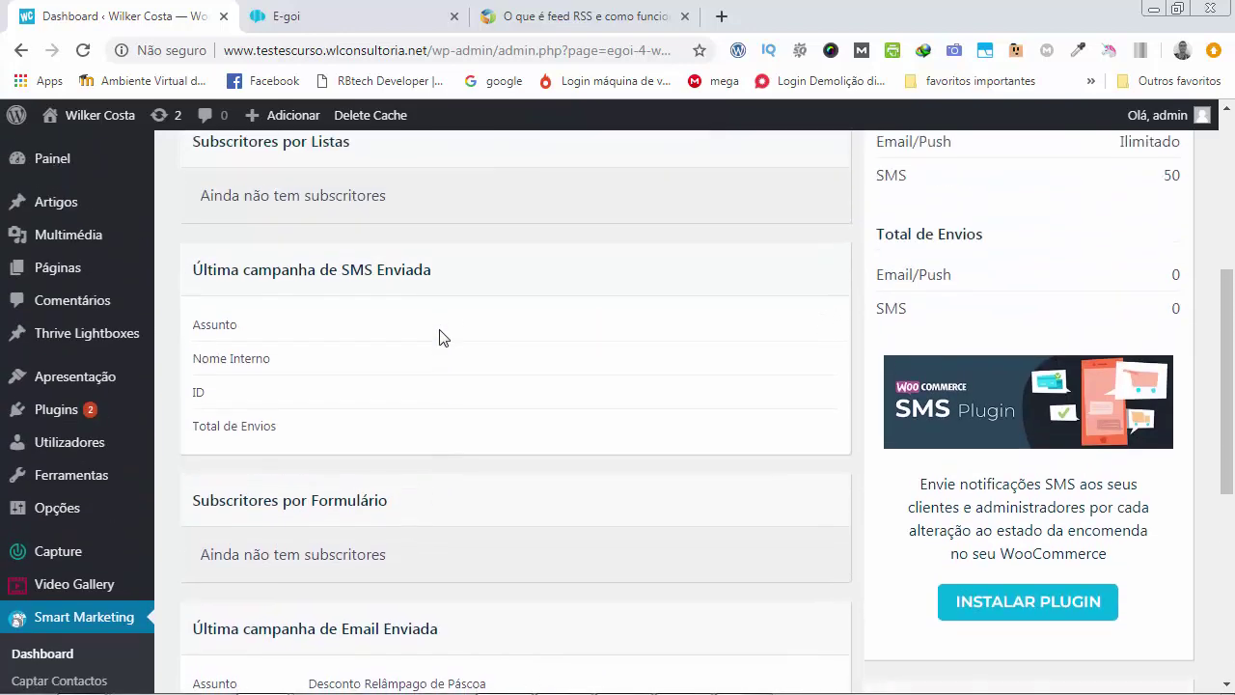
pyautogui.scroll(4, 440, 337)
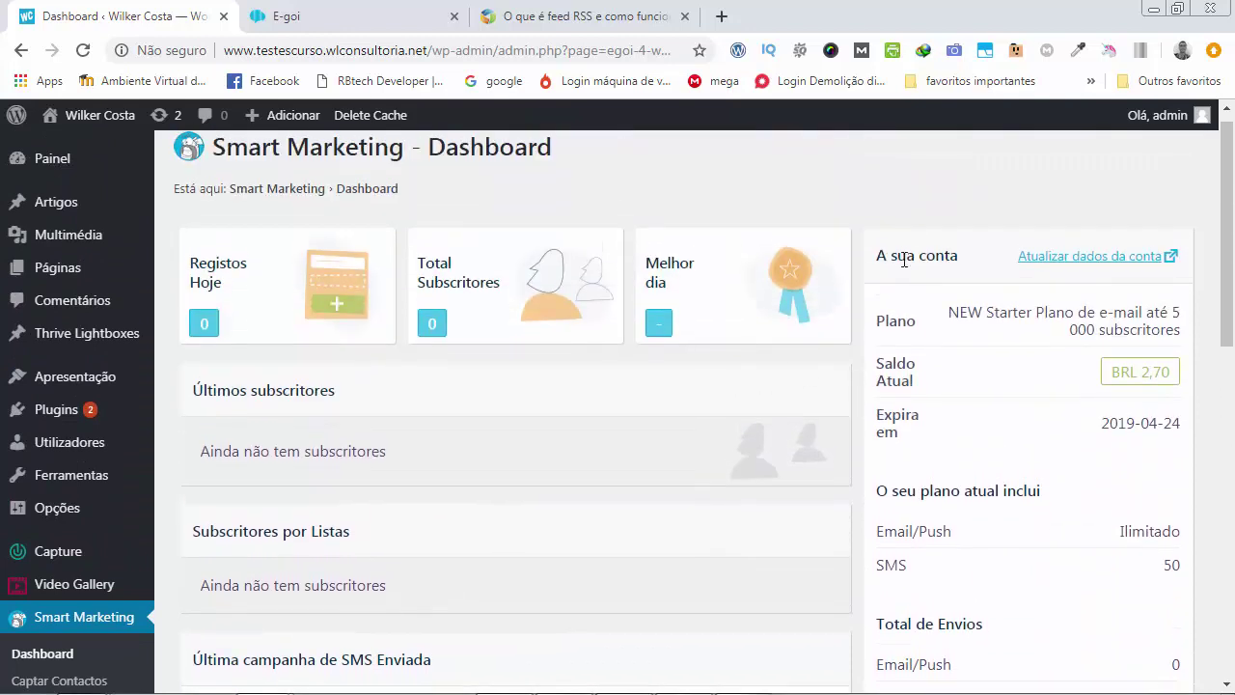
pyautogui.scroll(-1, 947, 265)
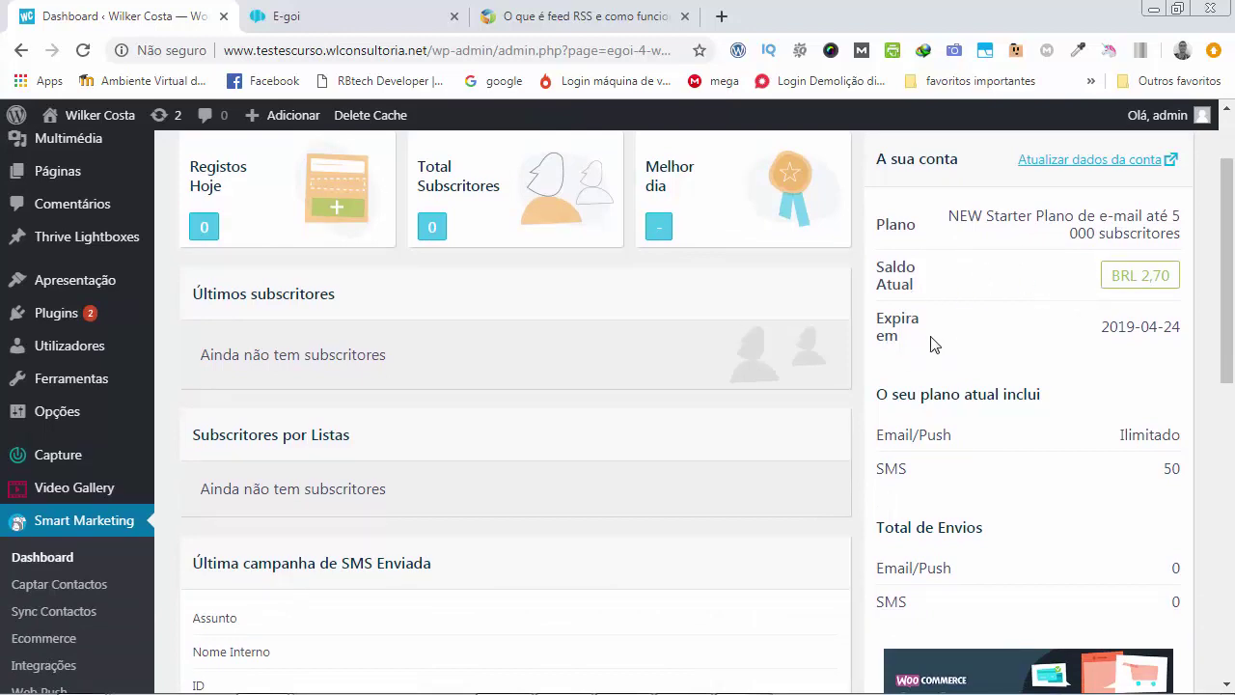
pyautogui.scroll(-1, 932, 344)
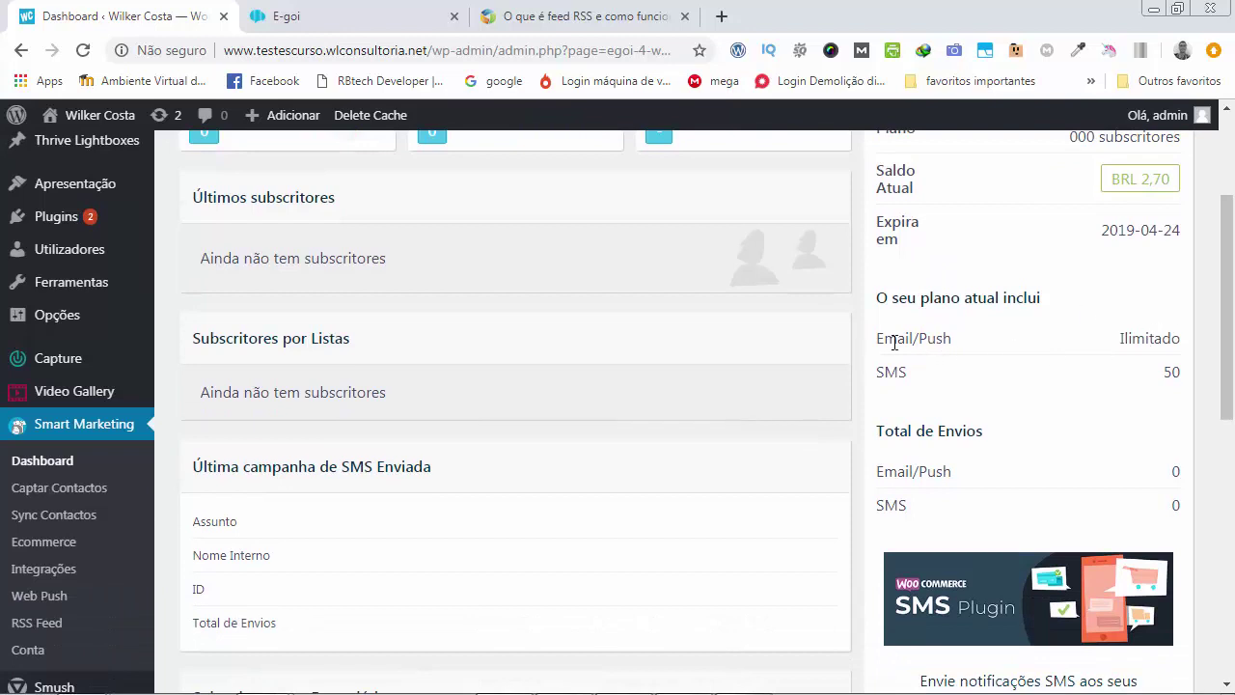
pyautogui.scroll(-1, 956, 396)
pyautogui.scroll(-2, 1015, 355)
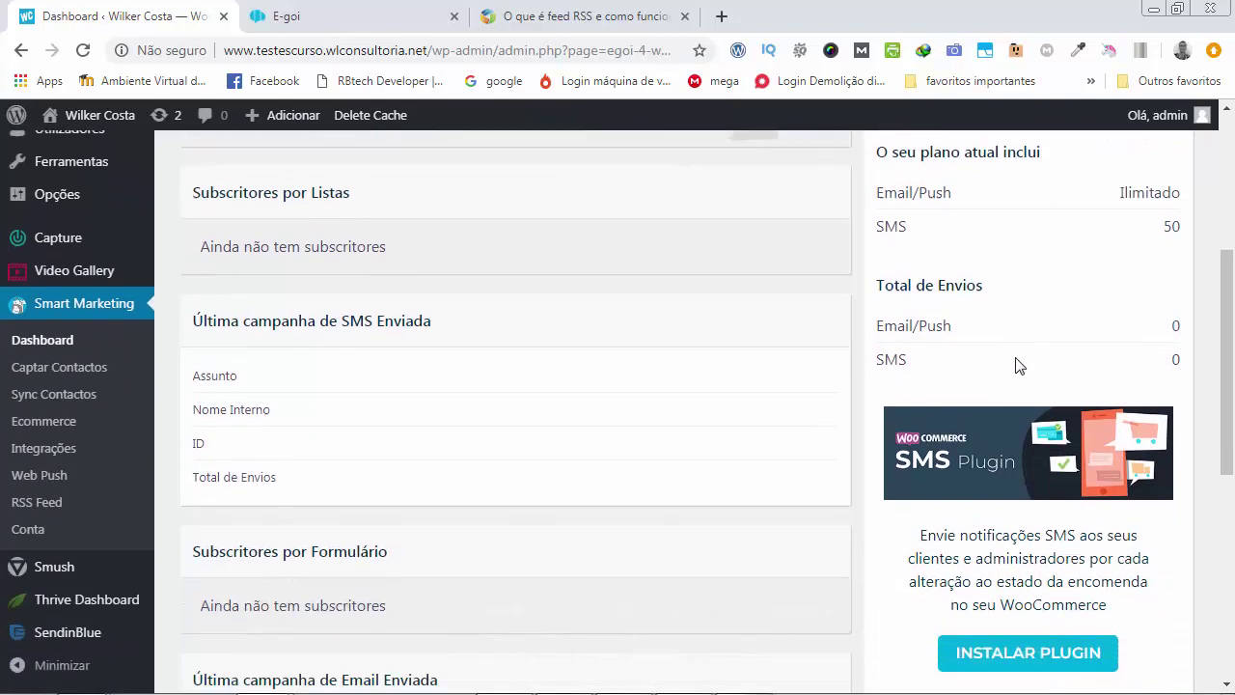
pyautogui.scroll(-4, 951, 335)
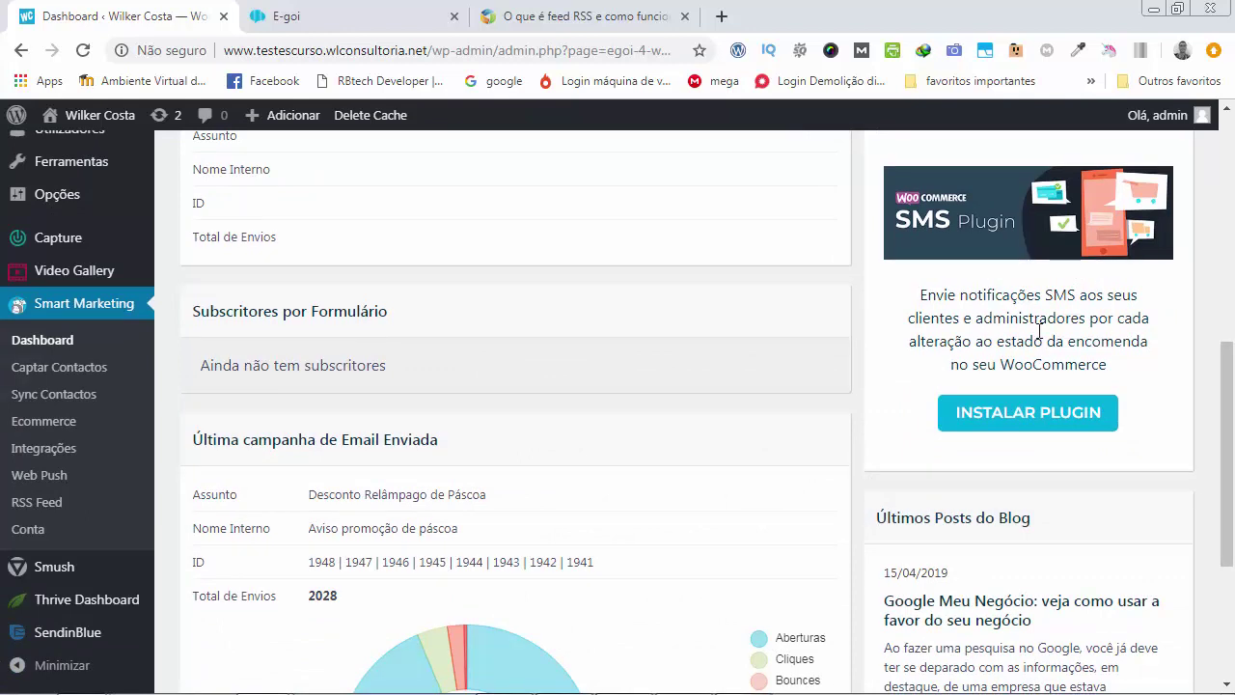
pyautogui.scroll(-5, 1015, 338)
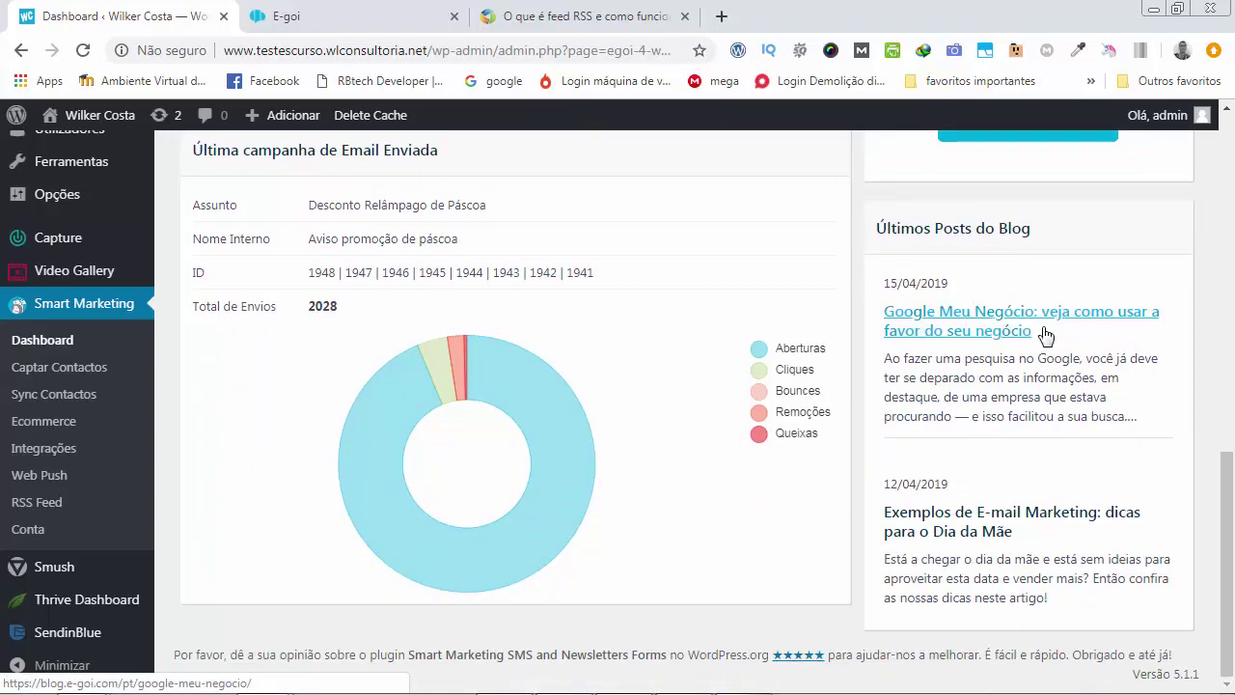
pyautogui.scroll(1, 1026, 386)
pyautogui.scroll(8, 1026, 386)
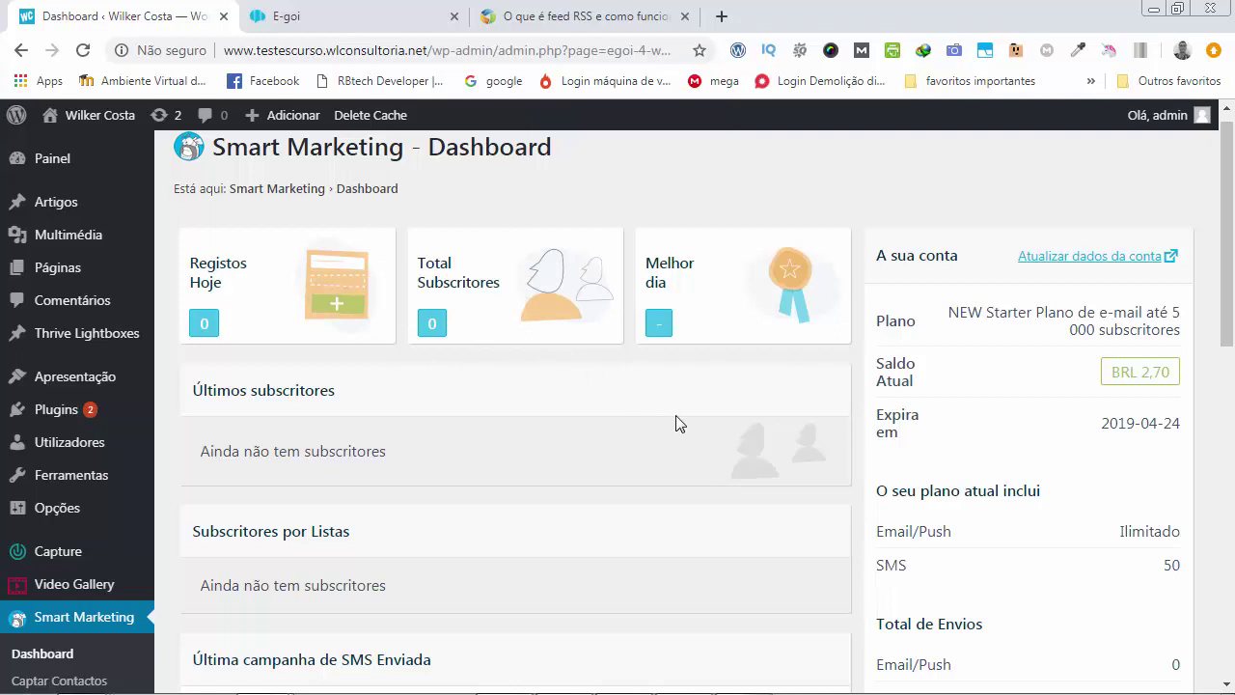
pyautogui.scroll(-3, 608, 427)
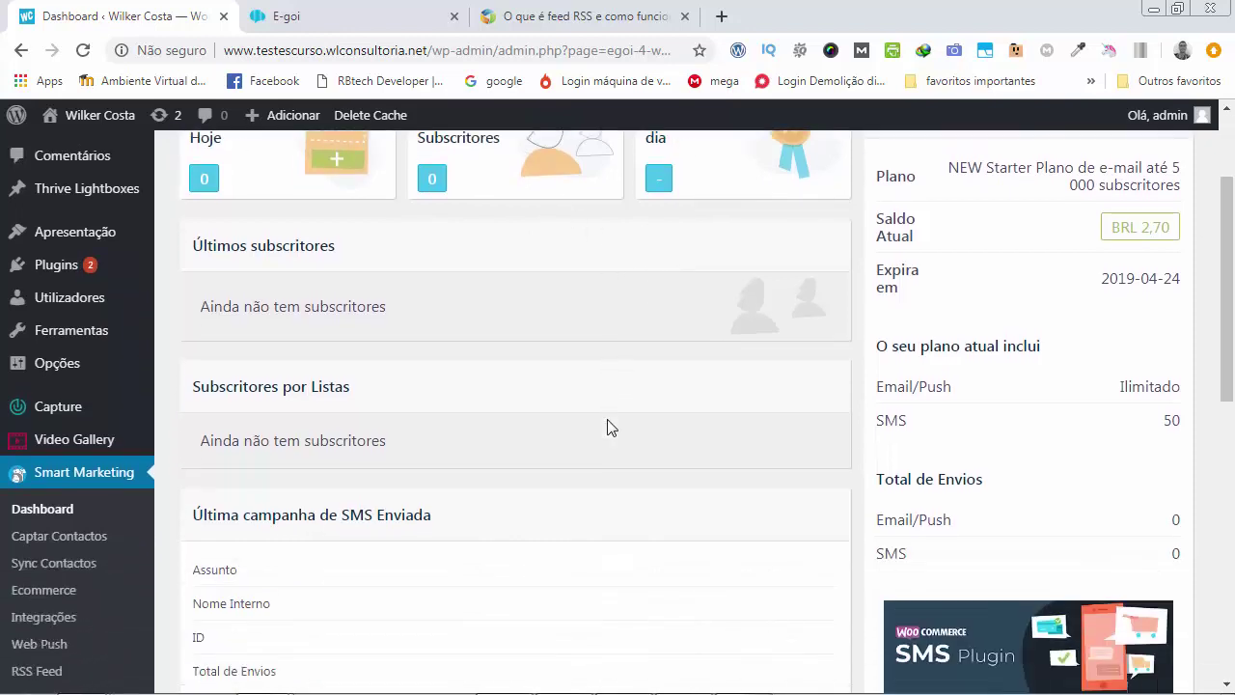
pyautogui.scroll(-1, 608, 428)
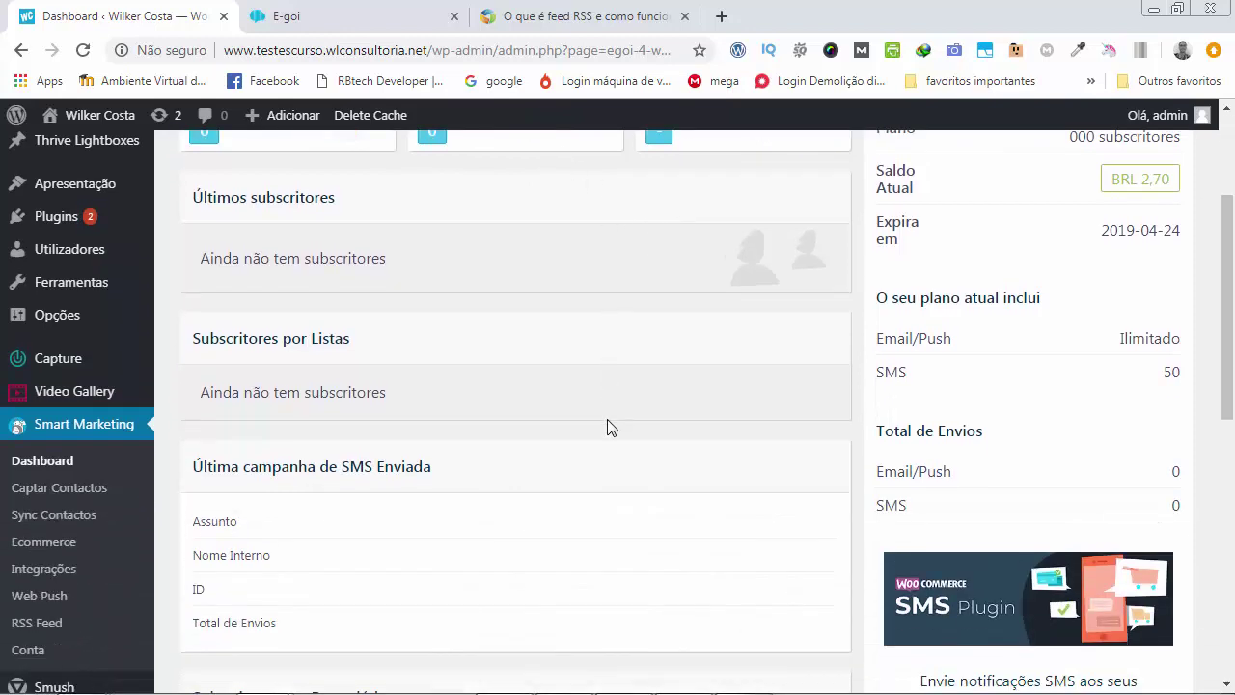
# Open Captar Contactos and look over the Formulários Avançados, Formulários Simples and Barra de Subscrição sections.
pyautogui.click(66, 491)
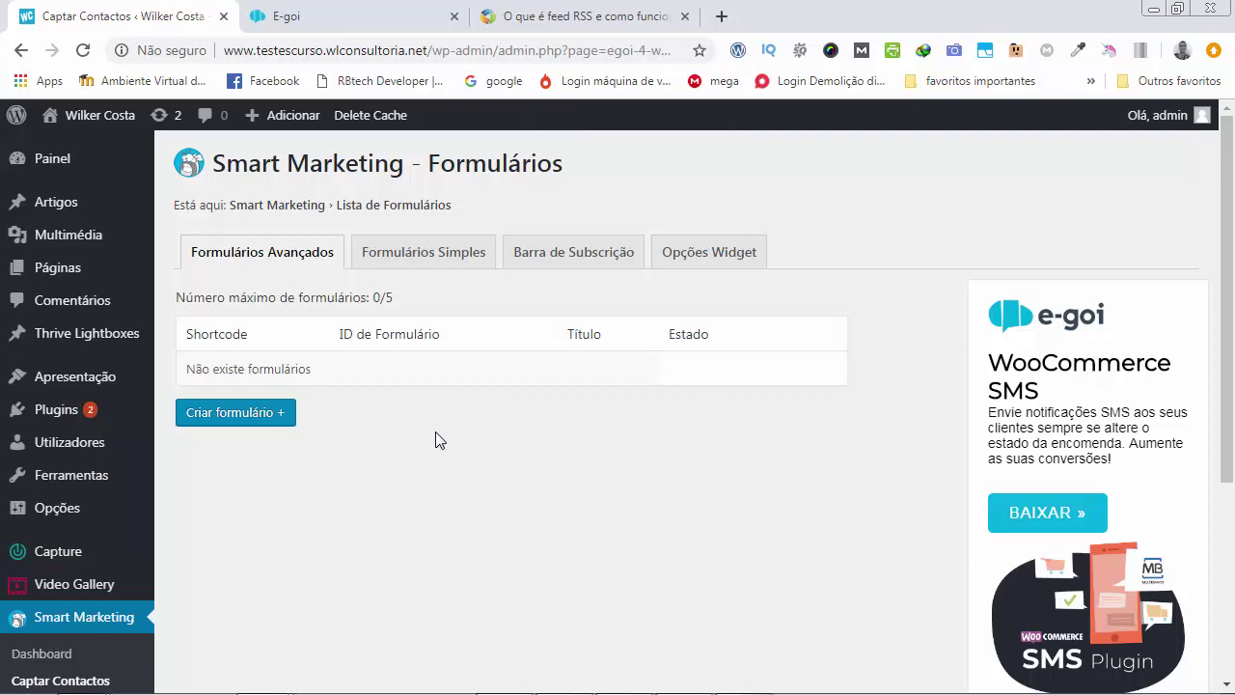
pyautogui.click(421, 264)
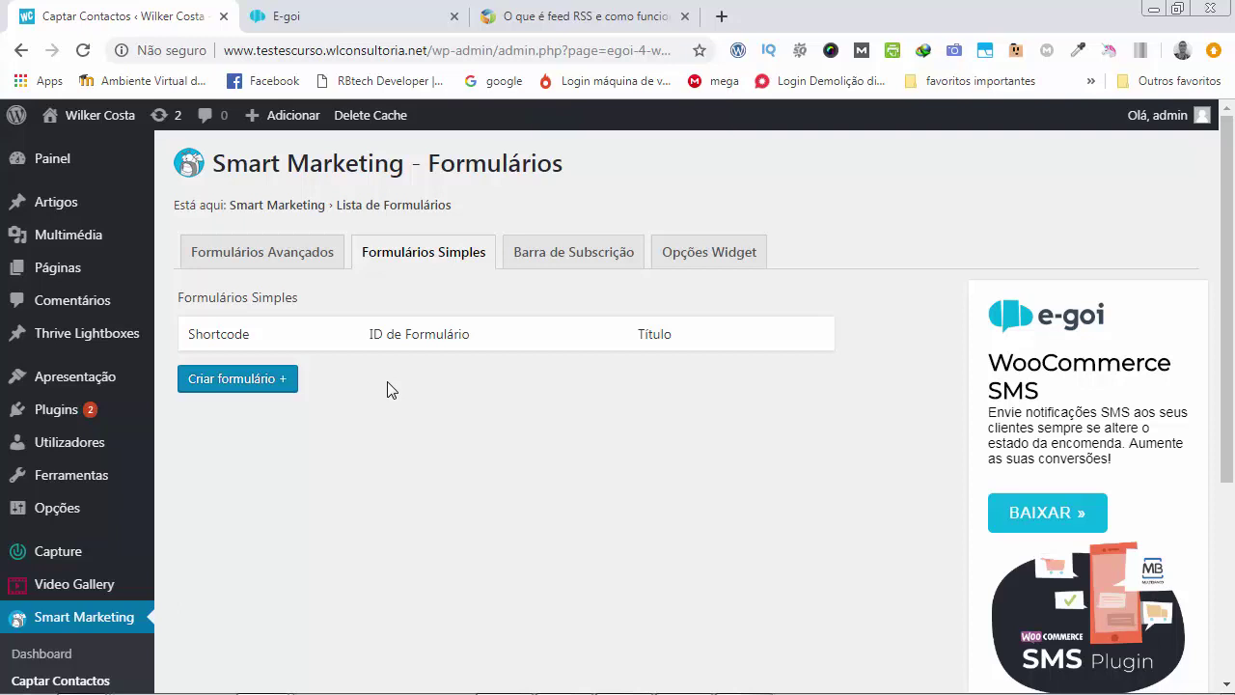
pyautogui.click(232, 253)
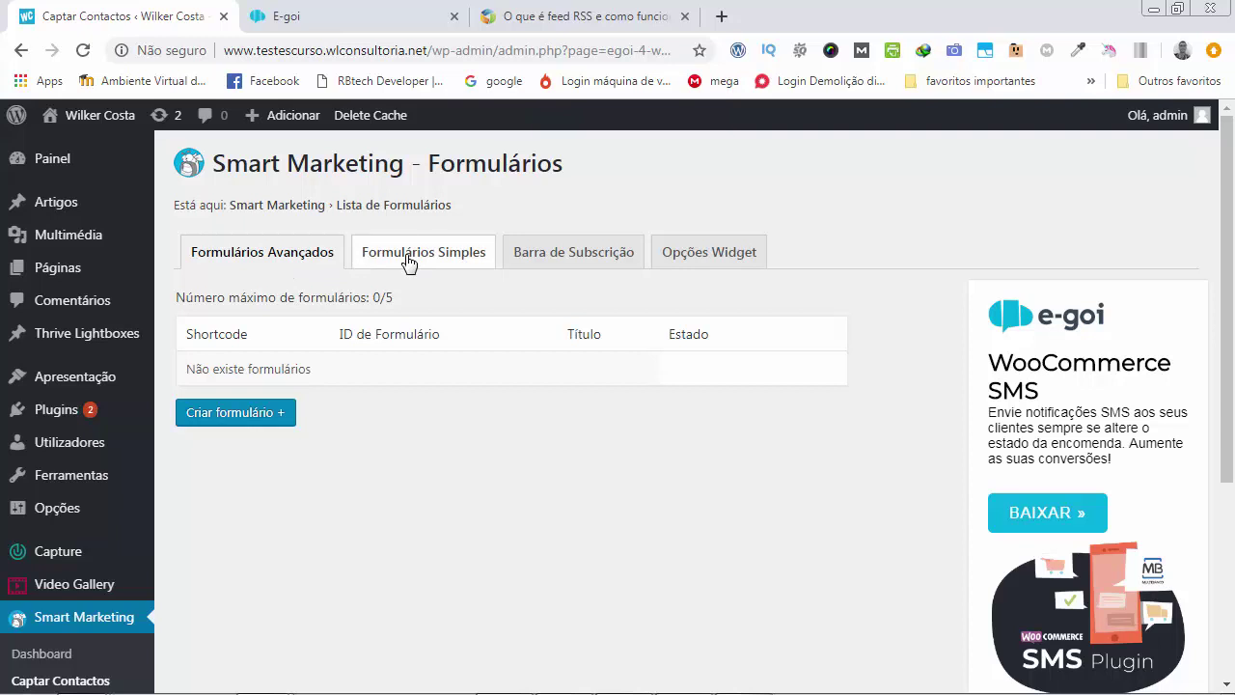
pyautogui.click(376, 23)
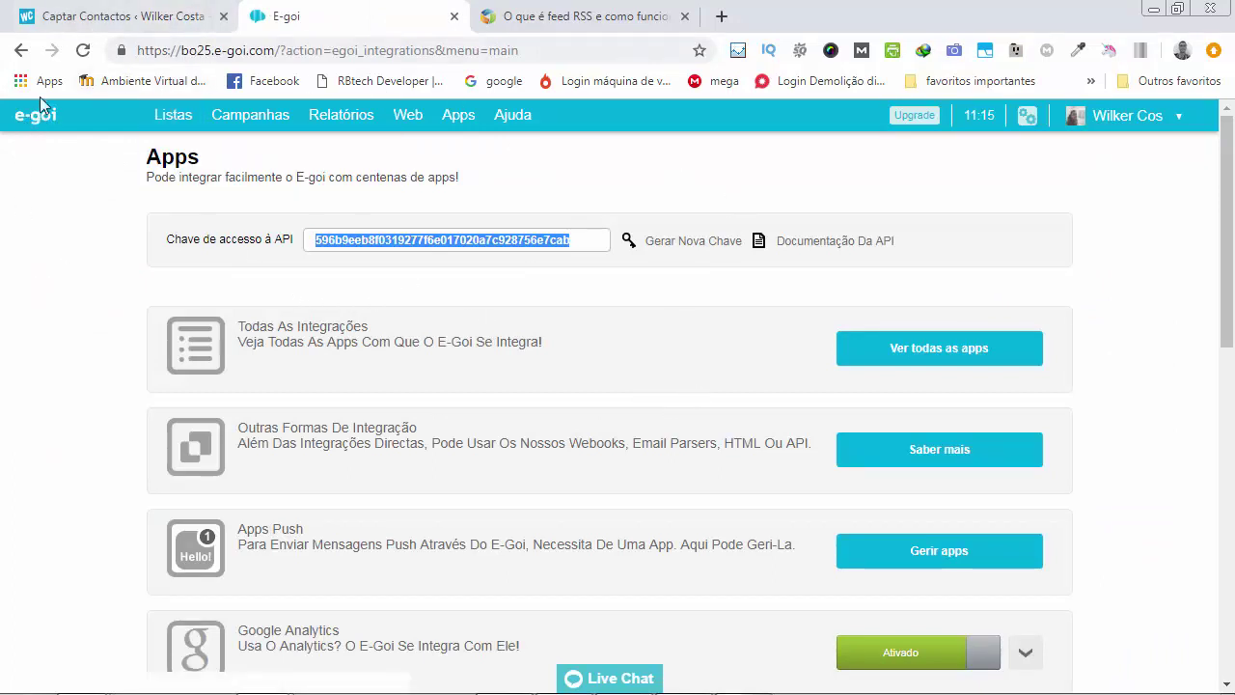
pyautogui.click(207, 15)
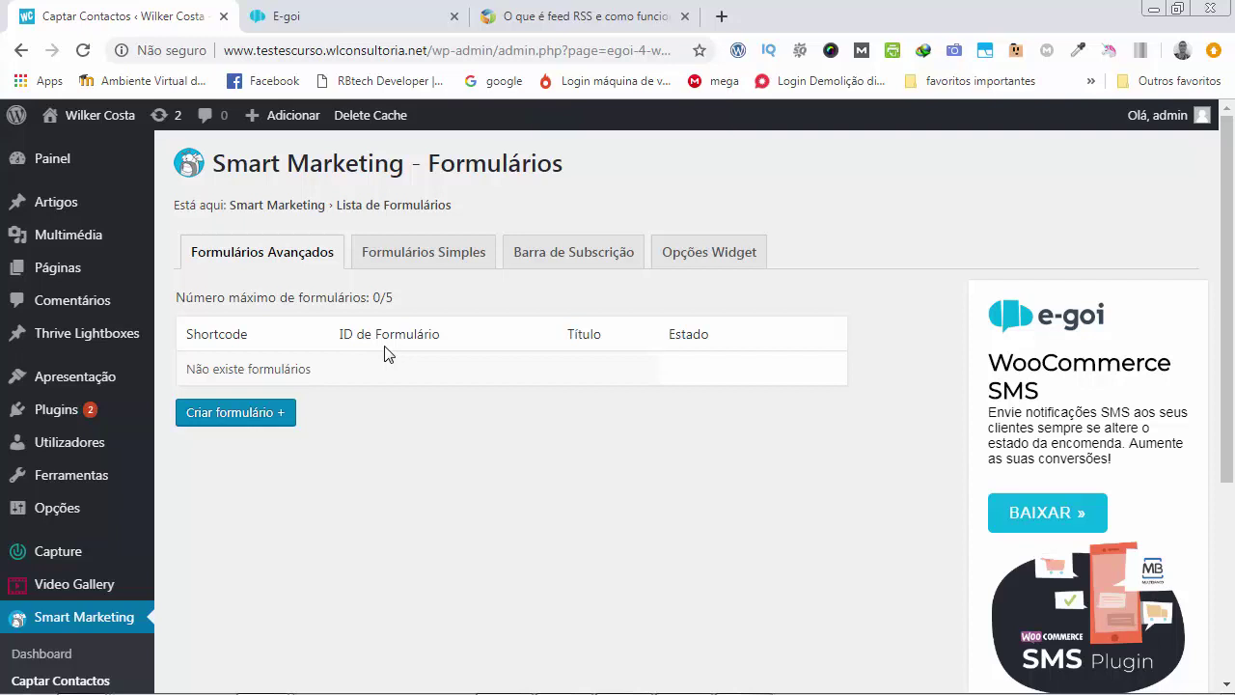
pyautogui.click(573, 253)
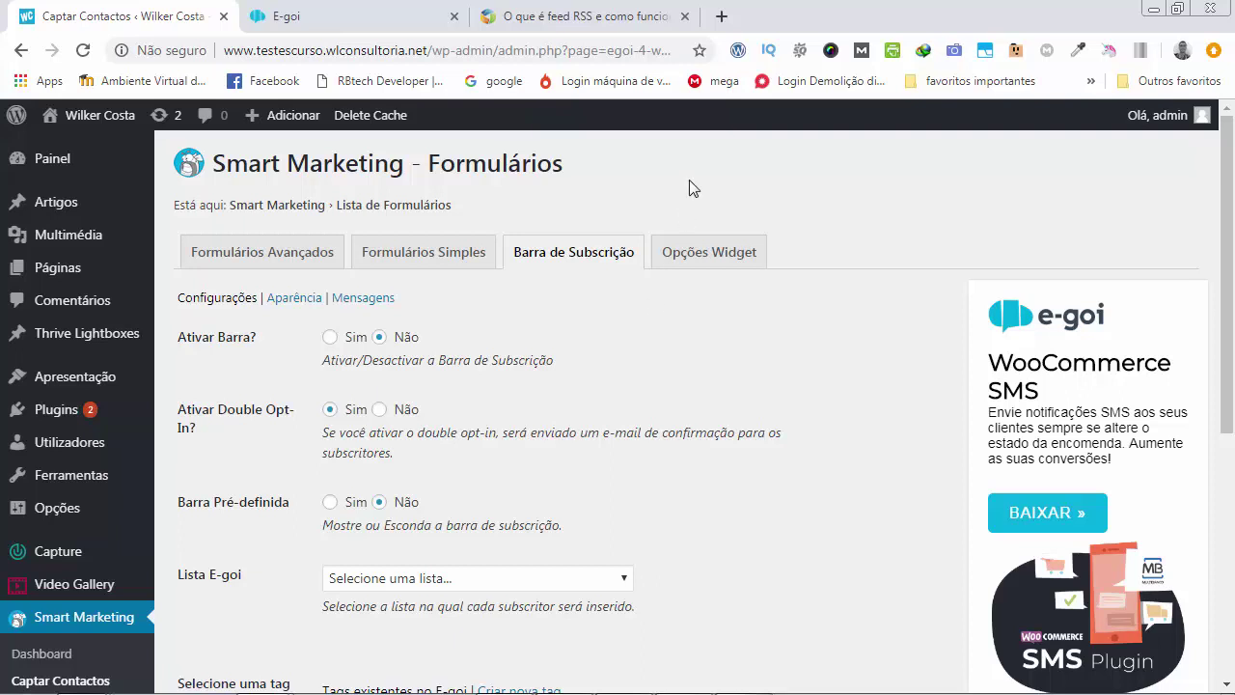
# Open the published blog at its /blog address in a new browser tab and look at its banner with the CLIQUE AQUI call.
pyautogui.click(720, 16)
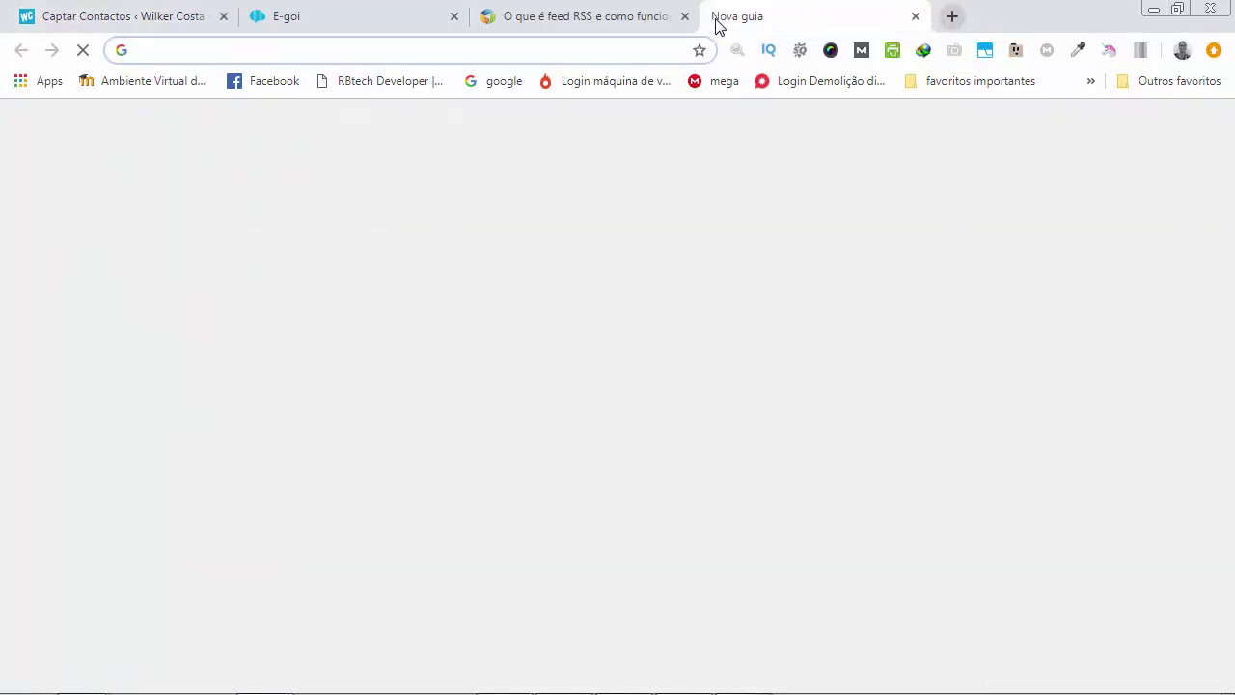
pyautogui.write('wiker')
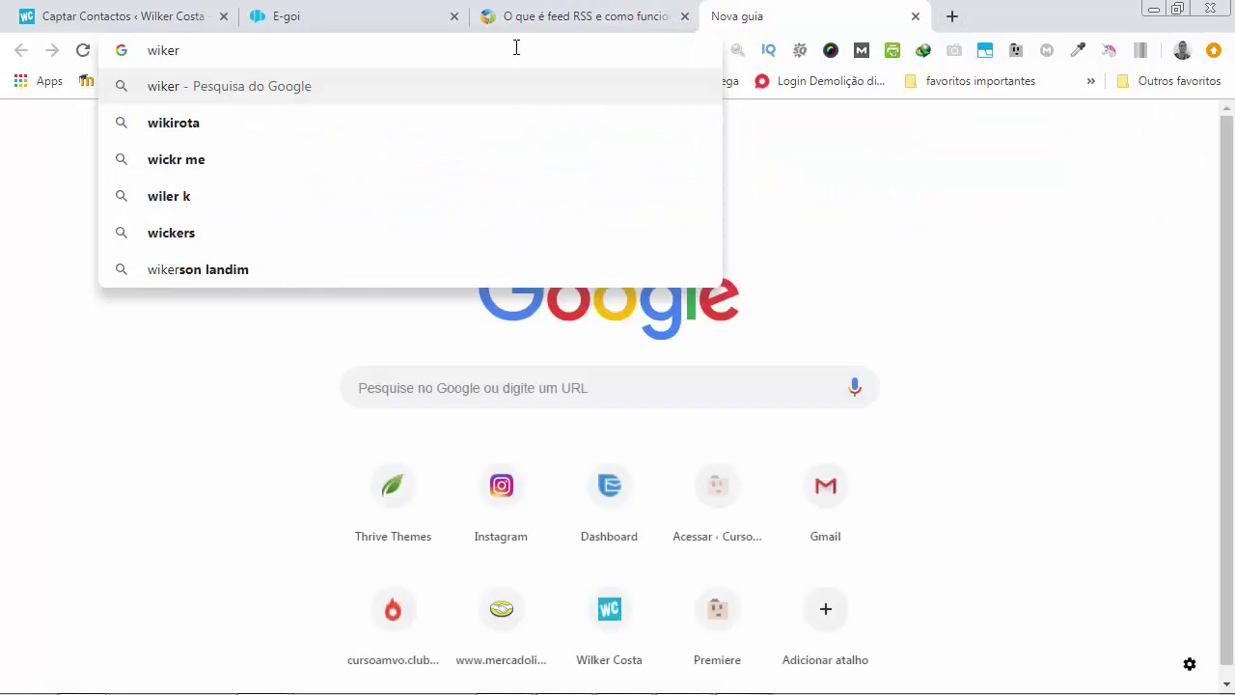
pyautogui.write('costa.net/blog')
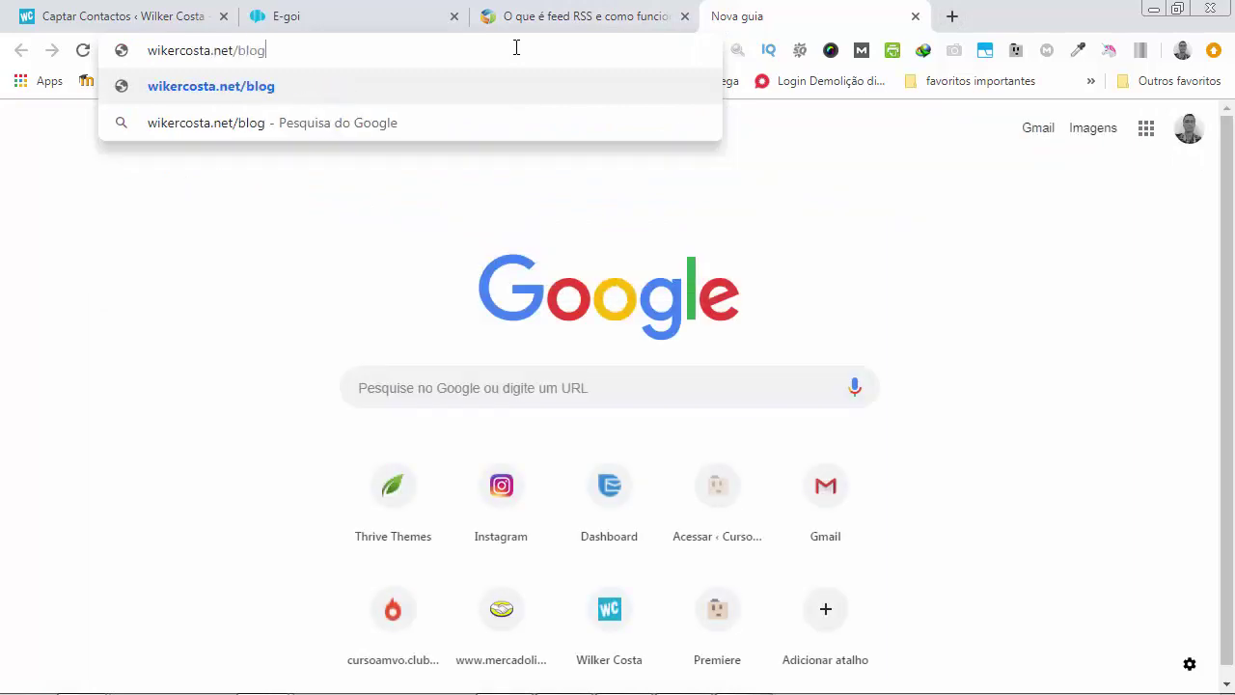
pyautogui.press('Return')
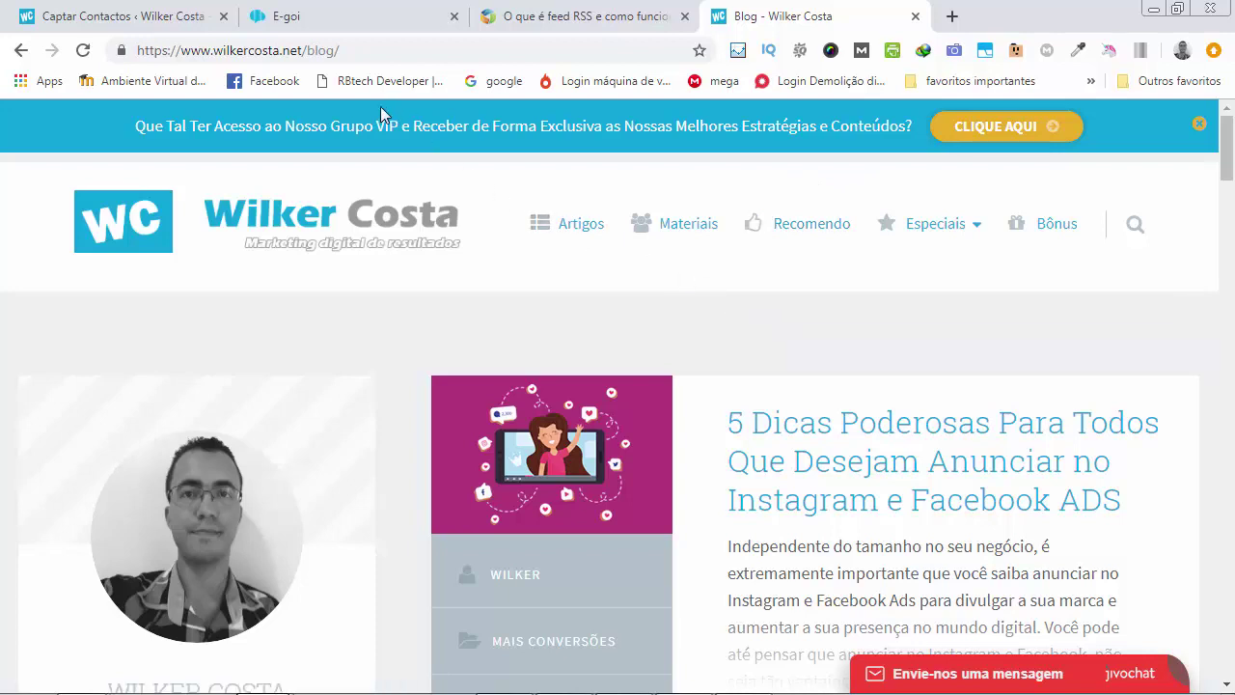
# Return to the WordPress admin and examine the Barra de Subscrição settings for list, tag, bar text, button text and email placeholder.
pyautogui.click(145, 27)
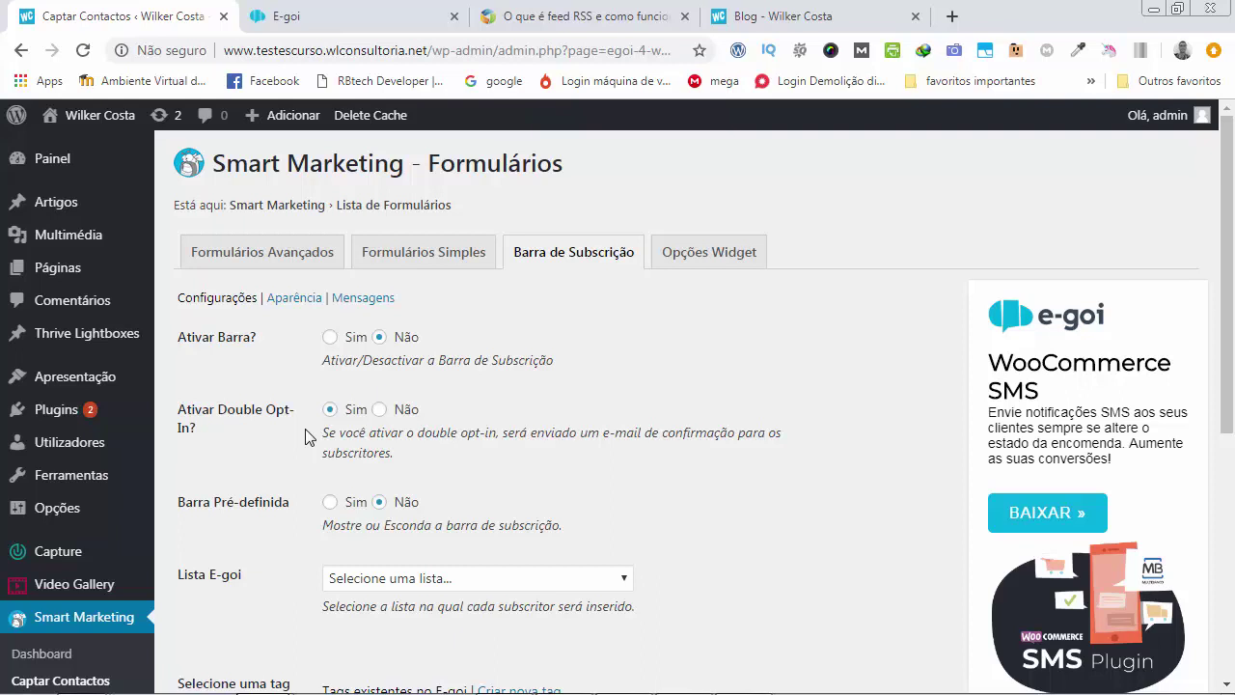
pyautogui.scroll(-1, 297, 525)
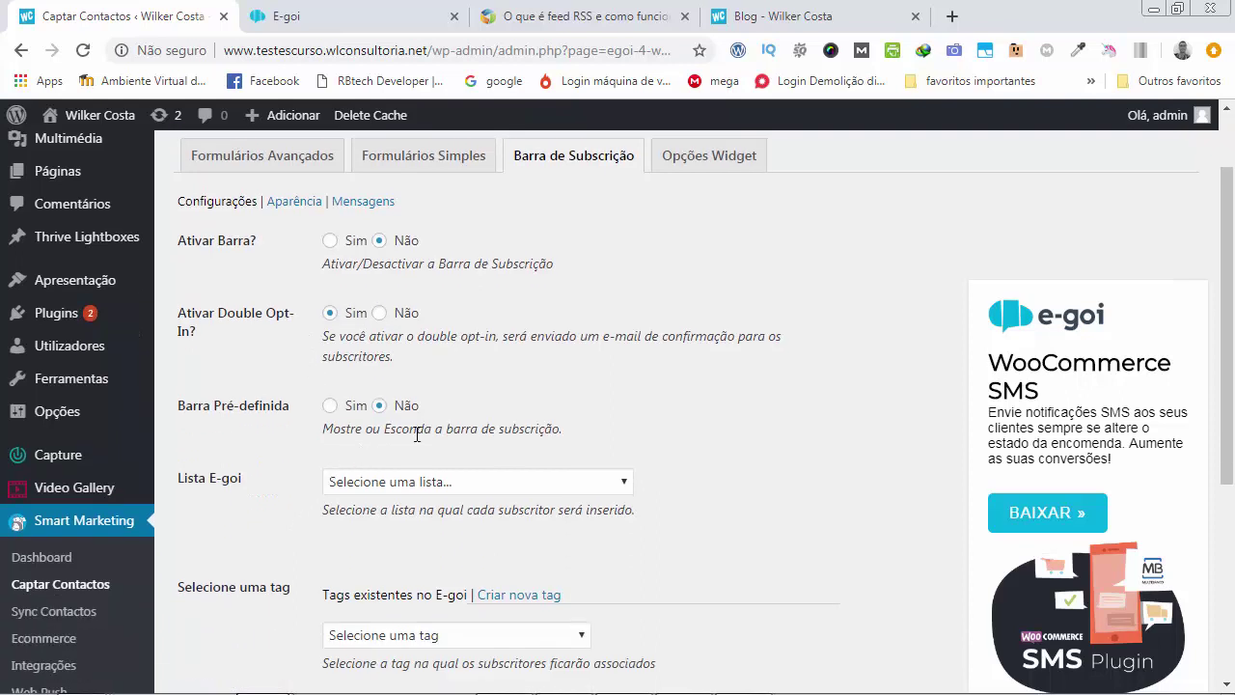
pyautogui.scroll(-1, 417, 434)
pyautogui.scroll(-1, 487, 352)
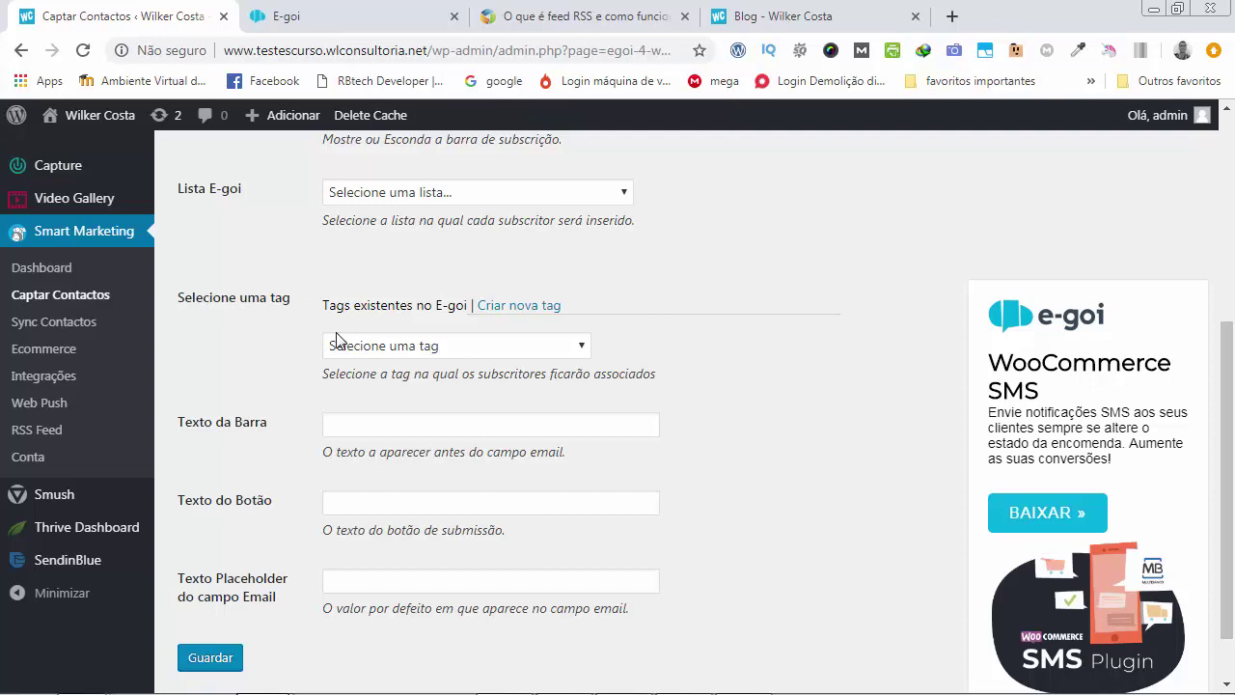
pyautogui.scroll(-1, 336, 341)
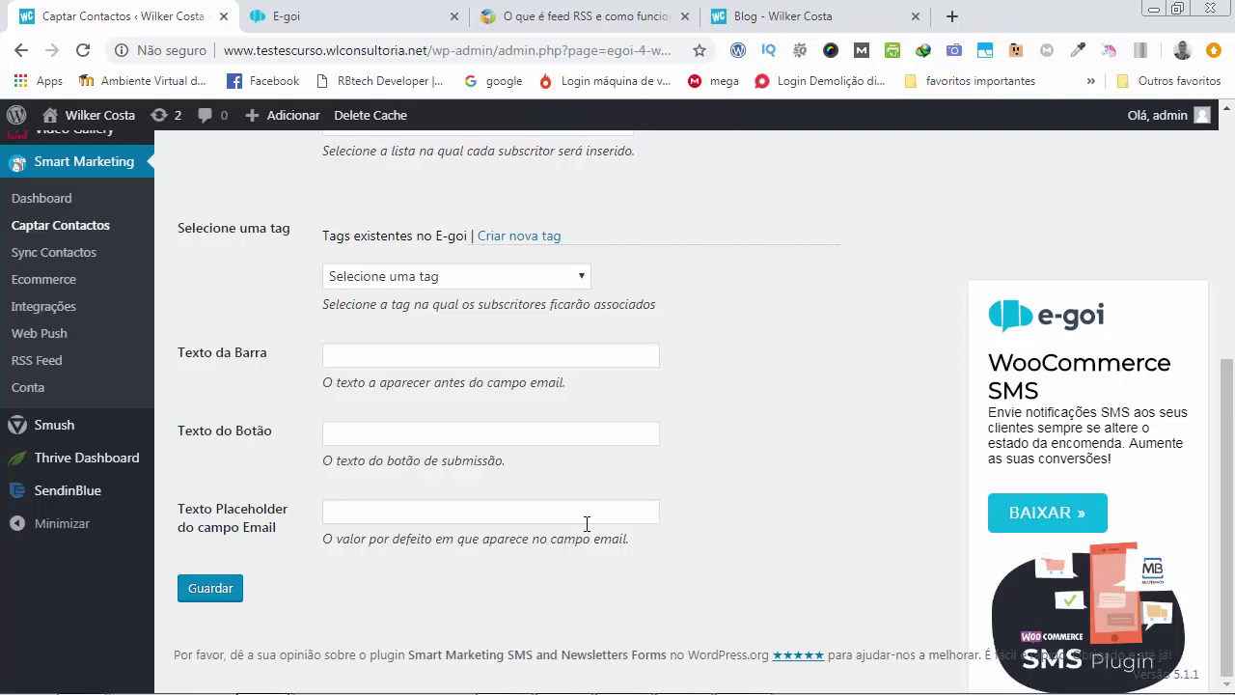
pyautogui.scroll(5, 587, 523)
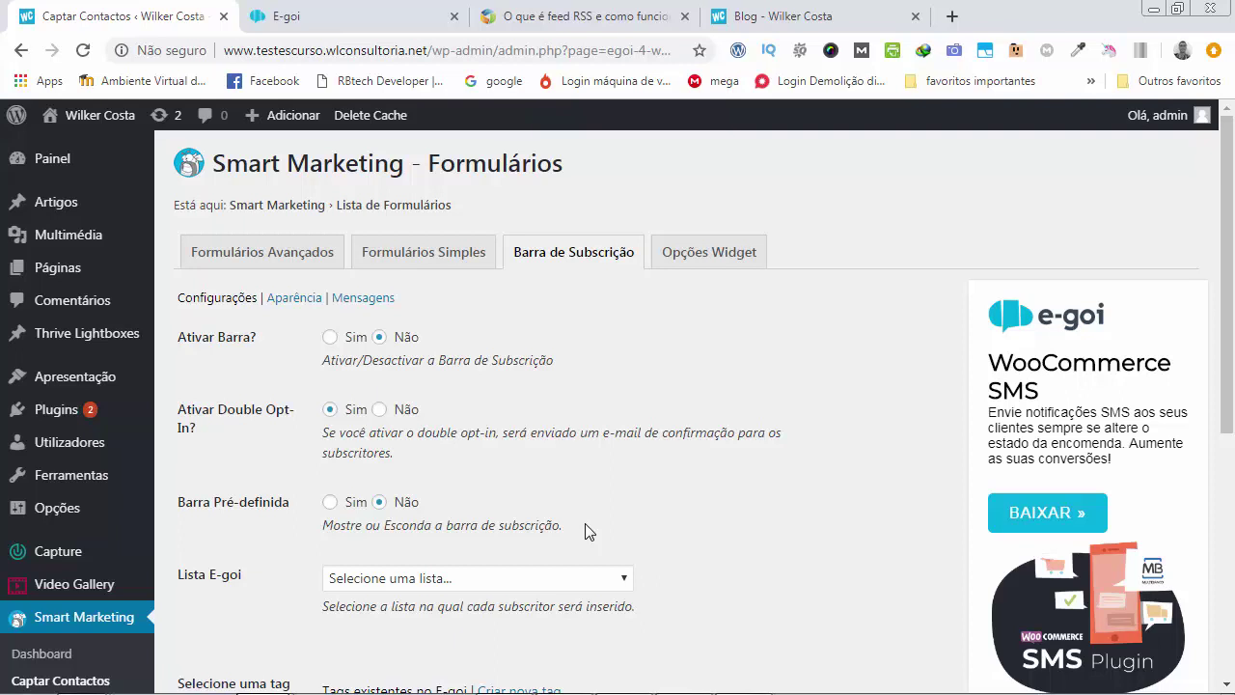
# Open Opções Widget and examine its activation, double opt-in, list, tag, notification message and redirect URL settings.
pyautogui.click(735, 262)
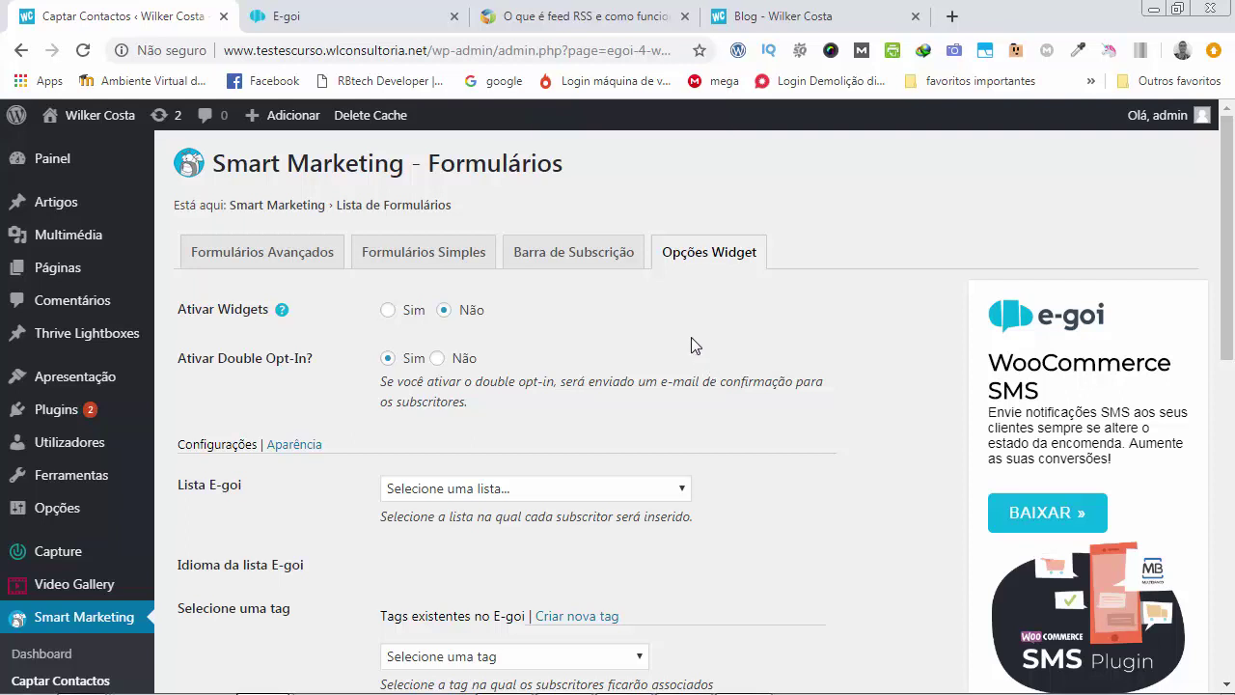
pyautogui.scroll(-1, 405, 347)
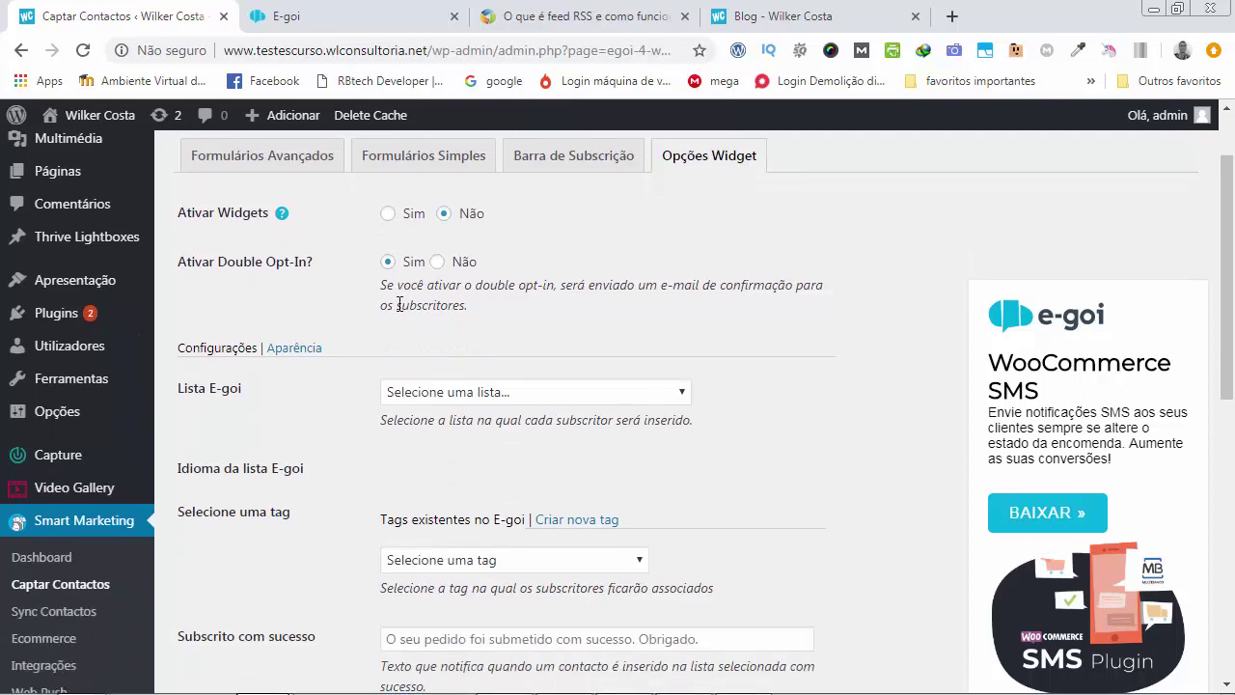
pyautogui.scroll(-2, 493, 358)
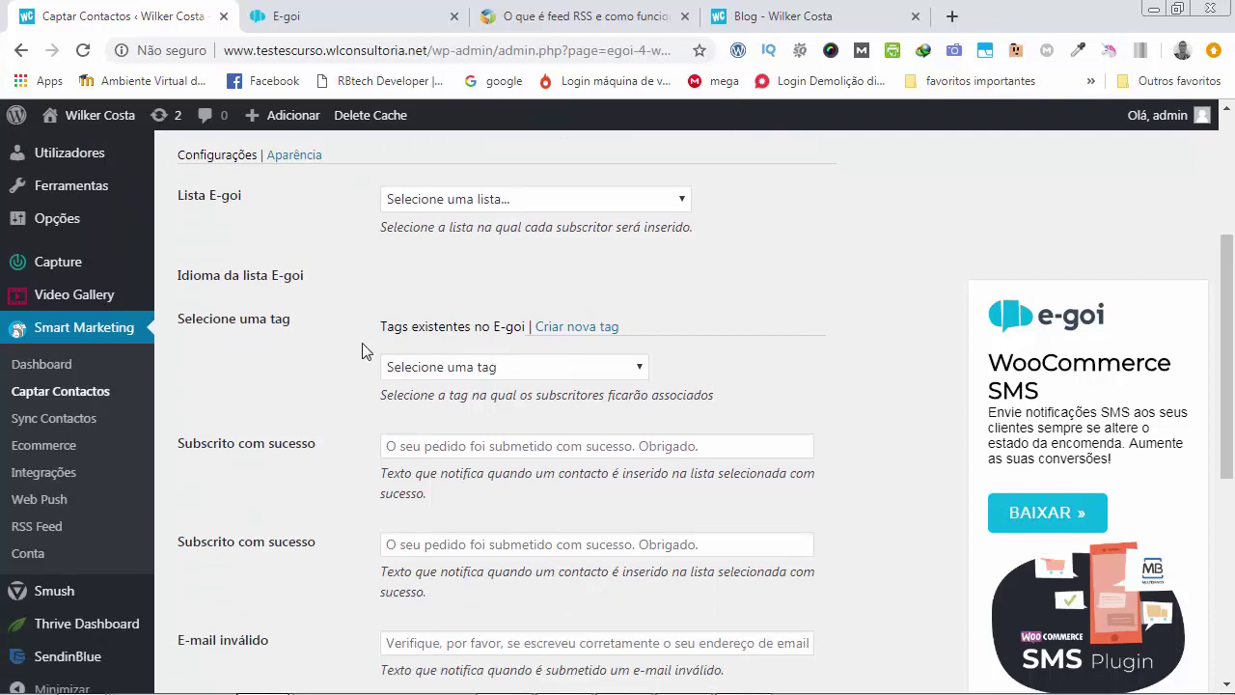
pyautogui.scroll(-3, 405, 353)
pyautogui.scroll(1, 305, 282)
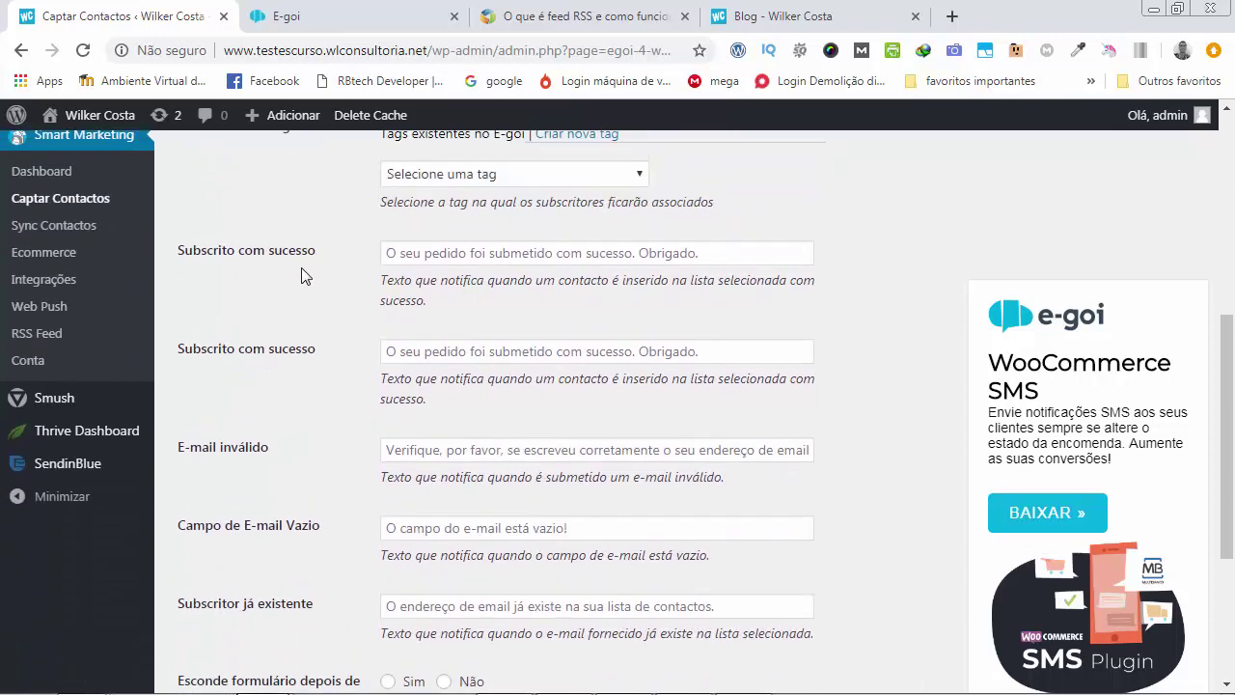
pyautogui.scroll(-1, 268, 278)
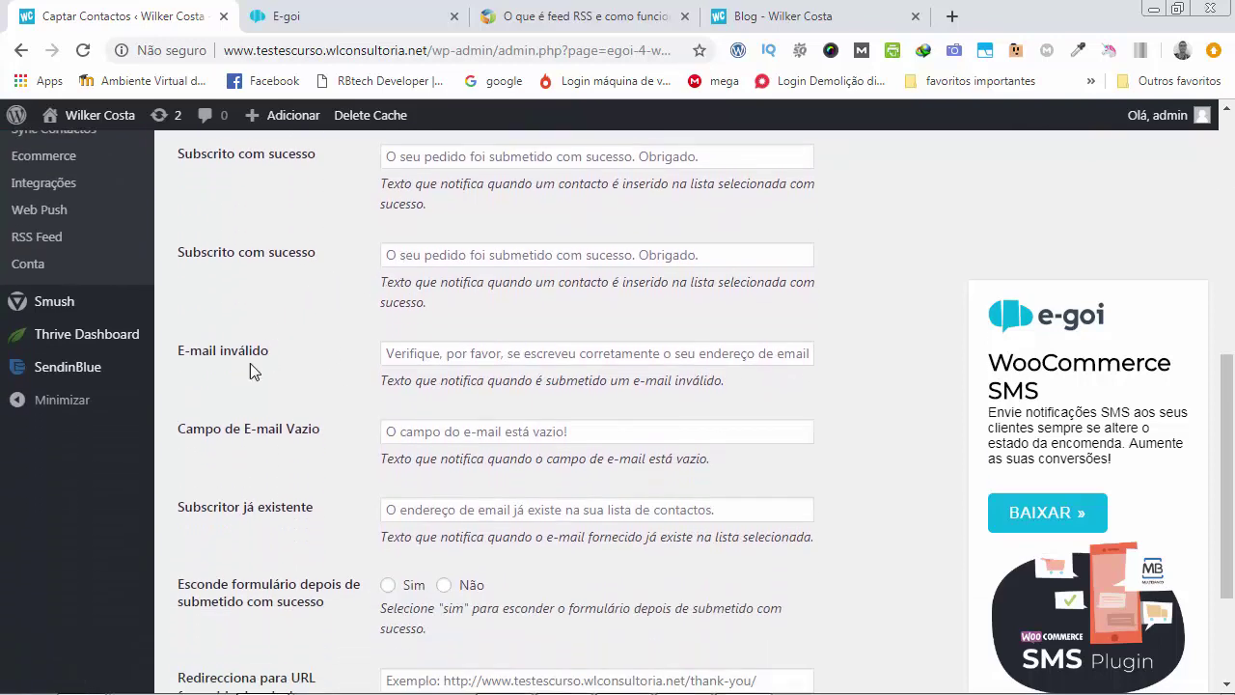
pyautogui.scroll(-1, 260, 357)
pyautogui.scroll(-1, 280, 333)
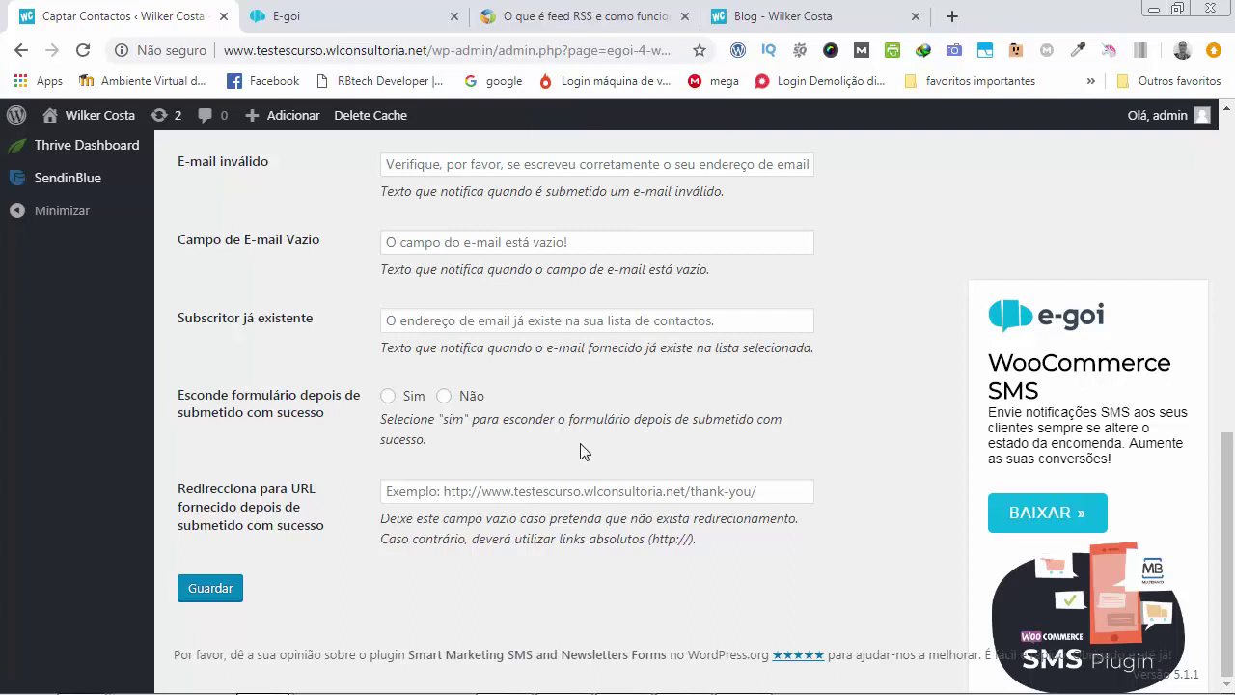
pyautogui.scroll(2, 665, 412)
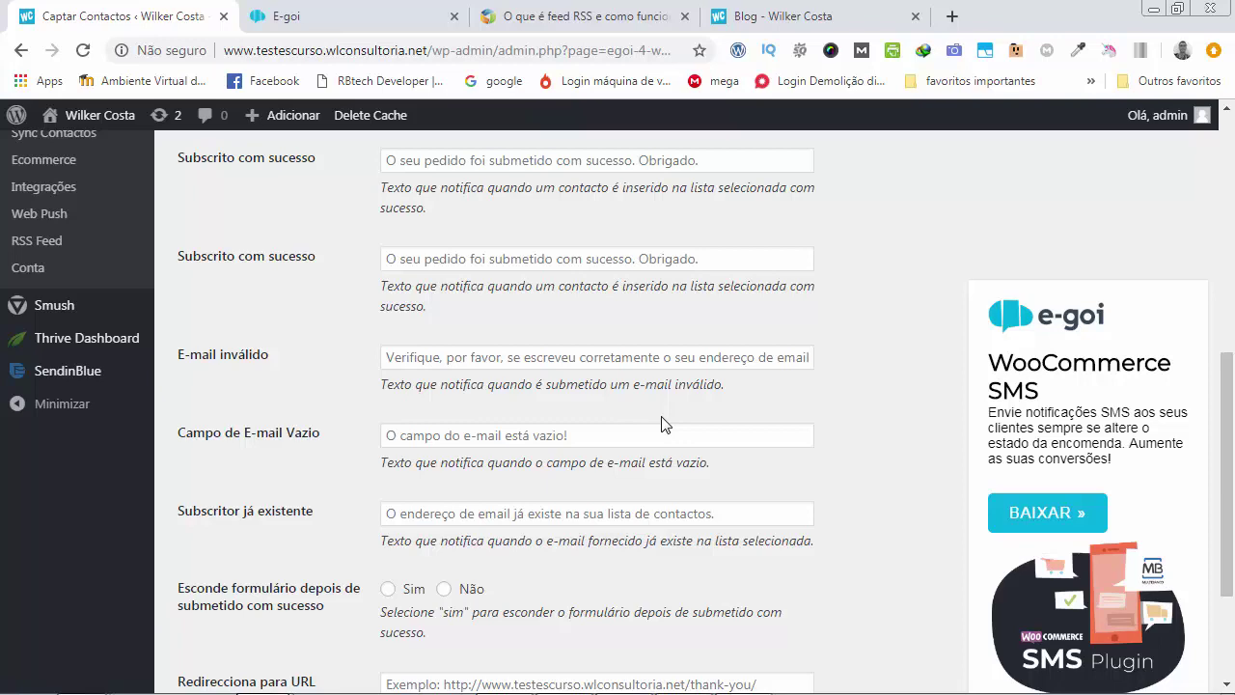
pyautogui.scroll(6, 663, 425)
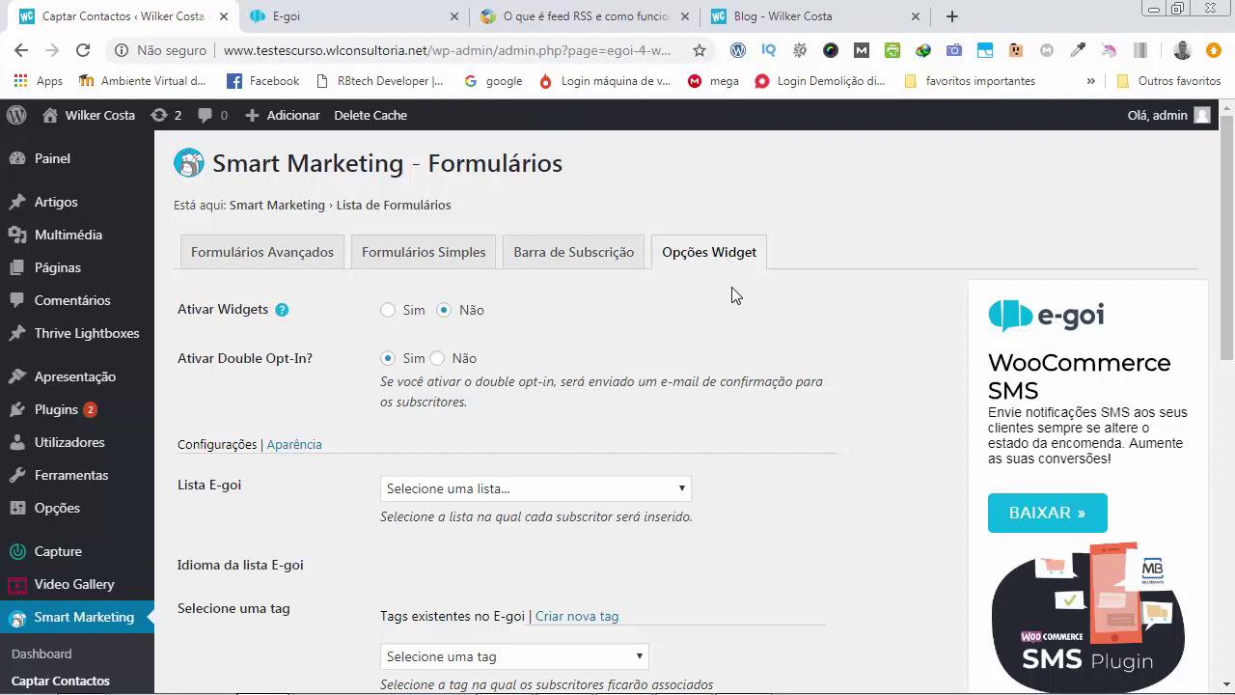
# Open Sync Contactos and set Ativar Auto-Sync to Sim.
pyautogui.scroll(-2, 716, 291)
pyautogui.scroll(-1, 680, 302)
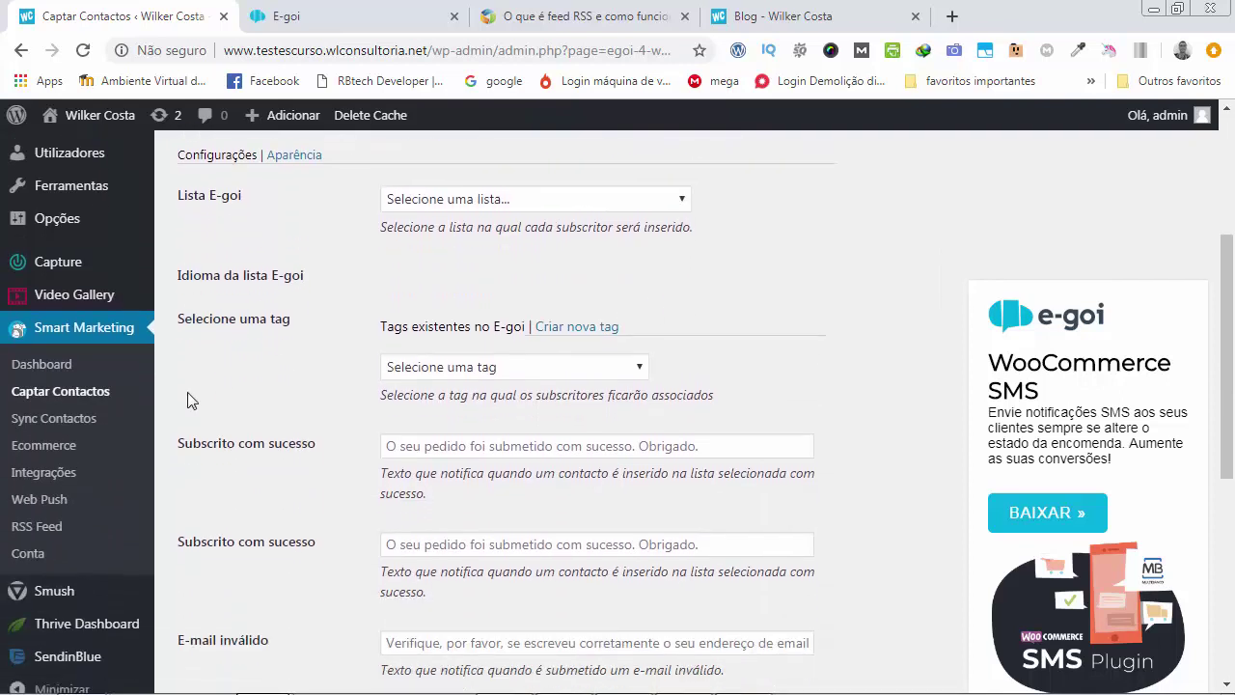
pyautogui.click(56, 416)
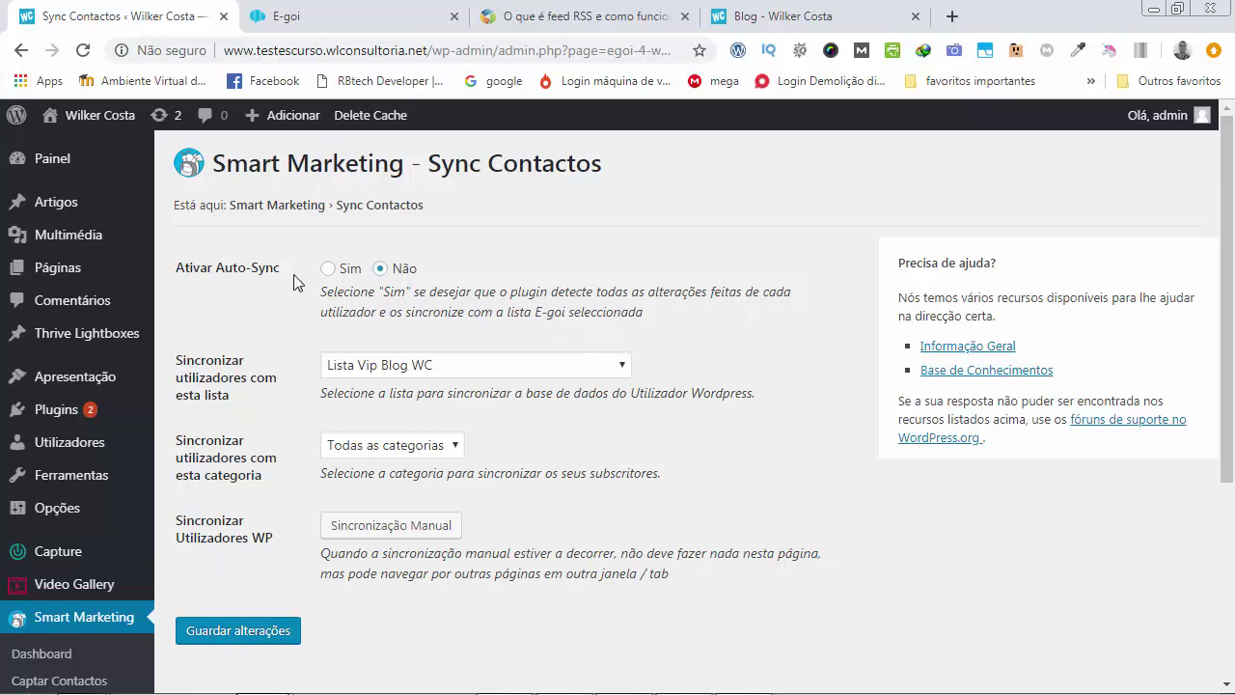
pyautogui.click(328, 268)
pyautogui.scroll(-1, 661, 336)
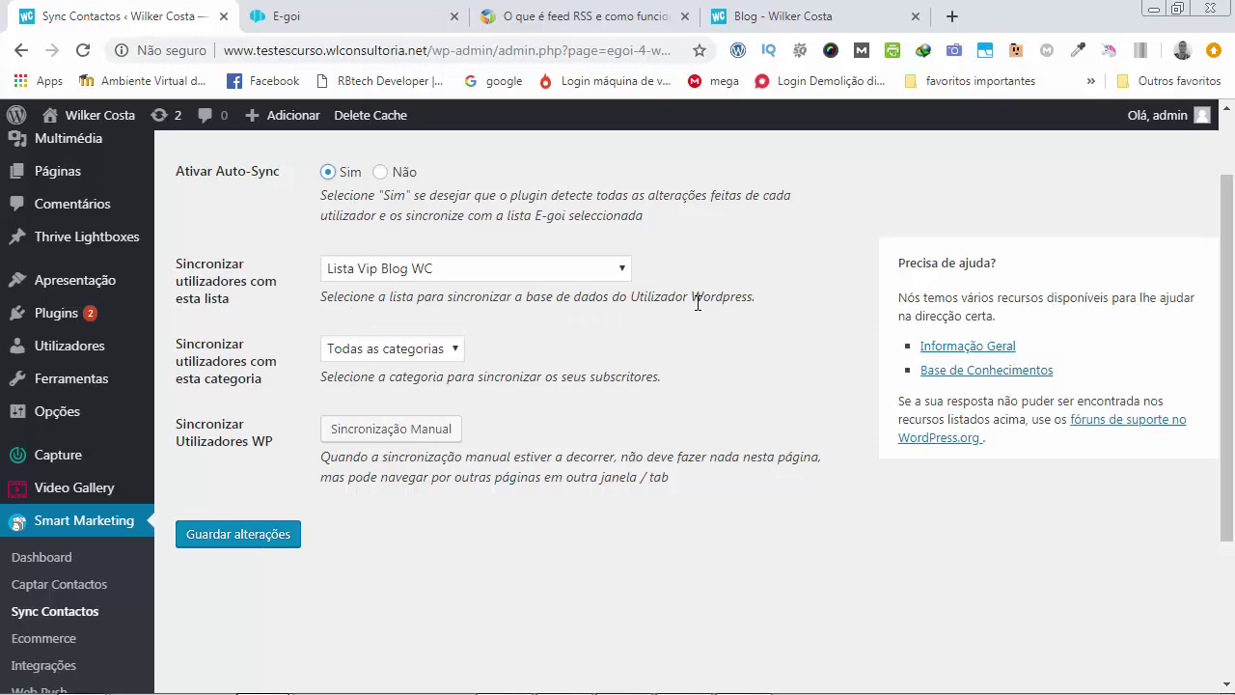
pyautogui.scroll(1, 520, 334)
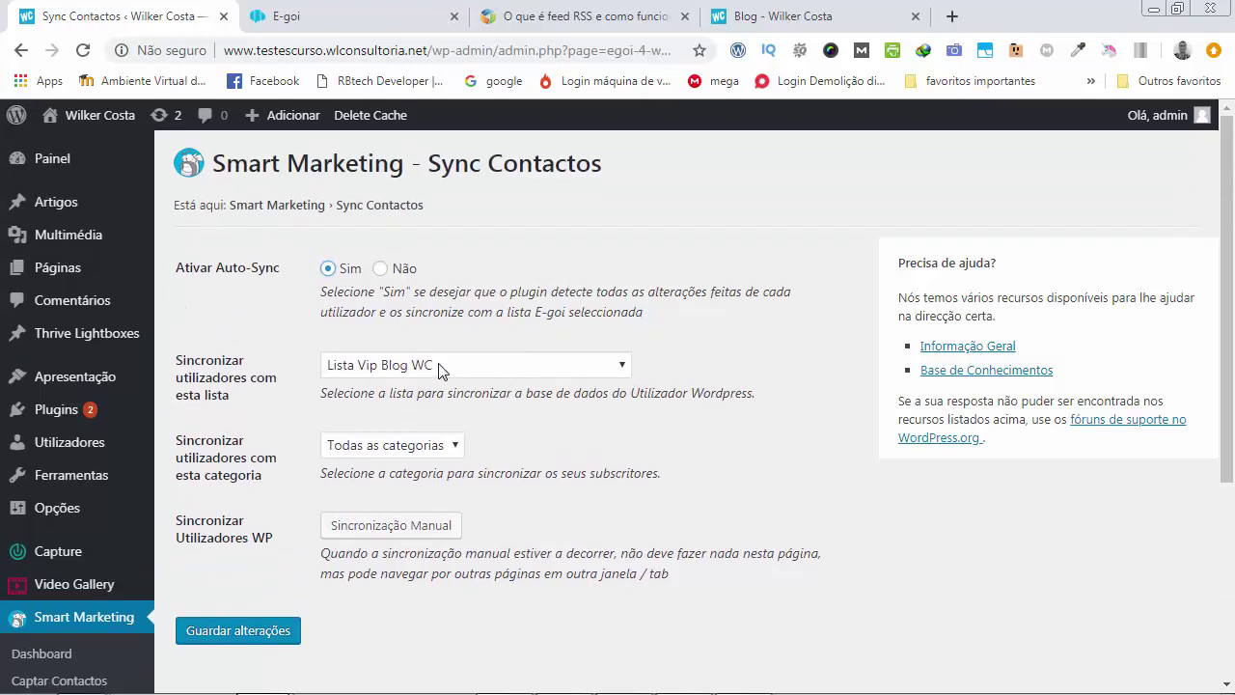
# Check the list and user category choices for synchronisation, leaving Lista Vip Blog WC and Todas as categorias selected, and review the manual synchronisation option.
pyautogui.click(492, 367)
pyautogui.click(506, 360)
pyautogui.scroll(-1, 502, 350)
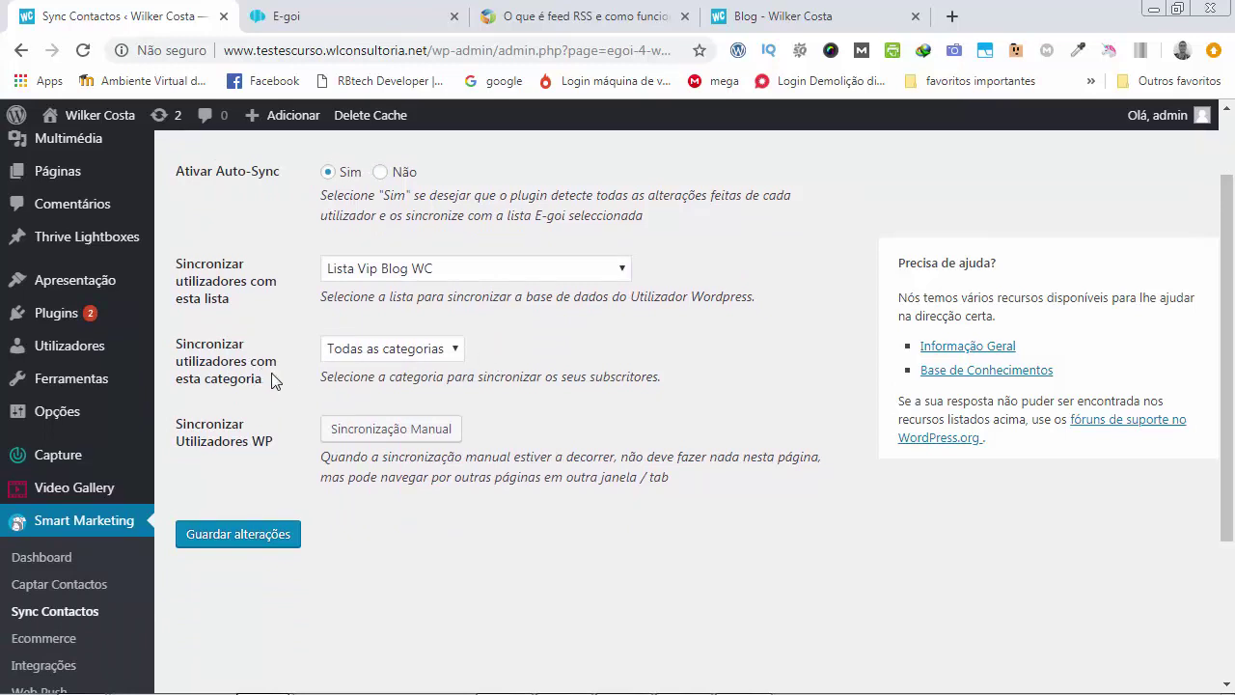
pyautogui.click(405, 349)
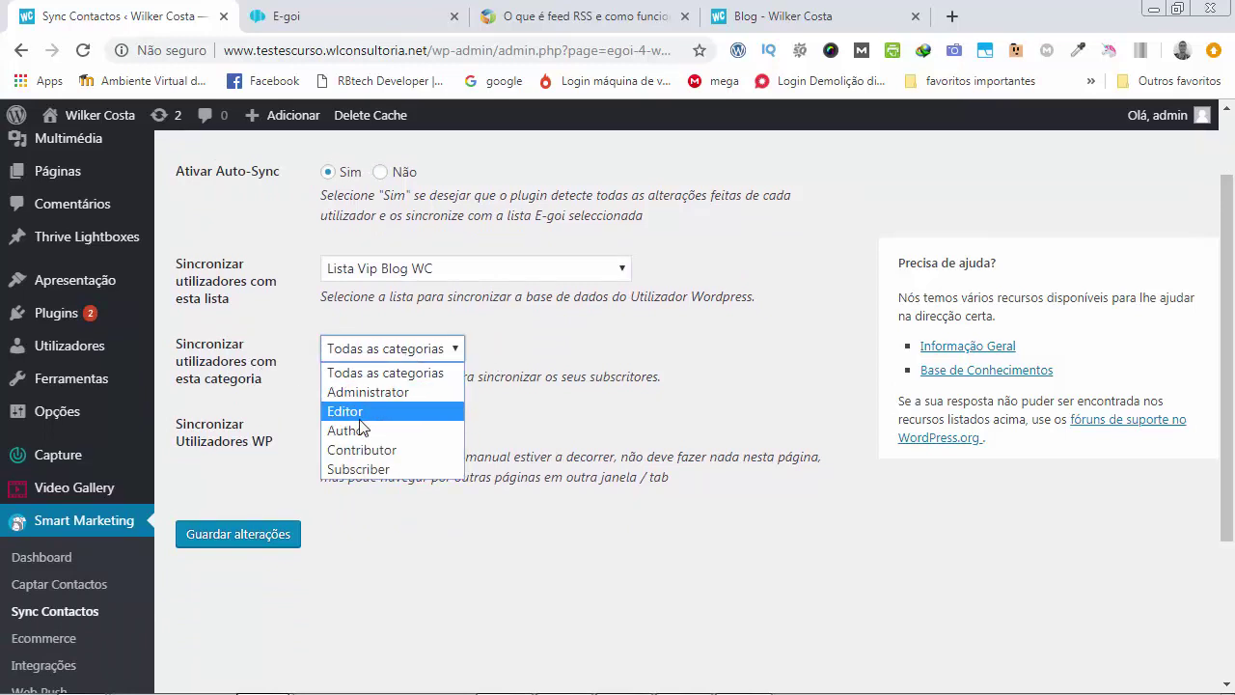
pyautogui.click(589, 359)
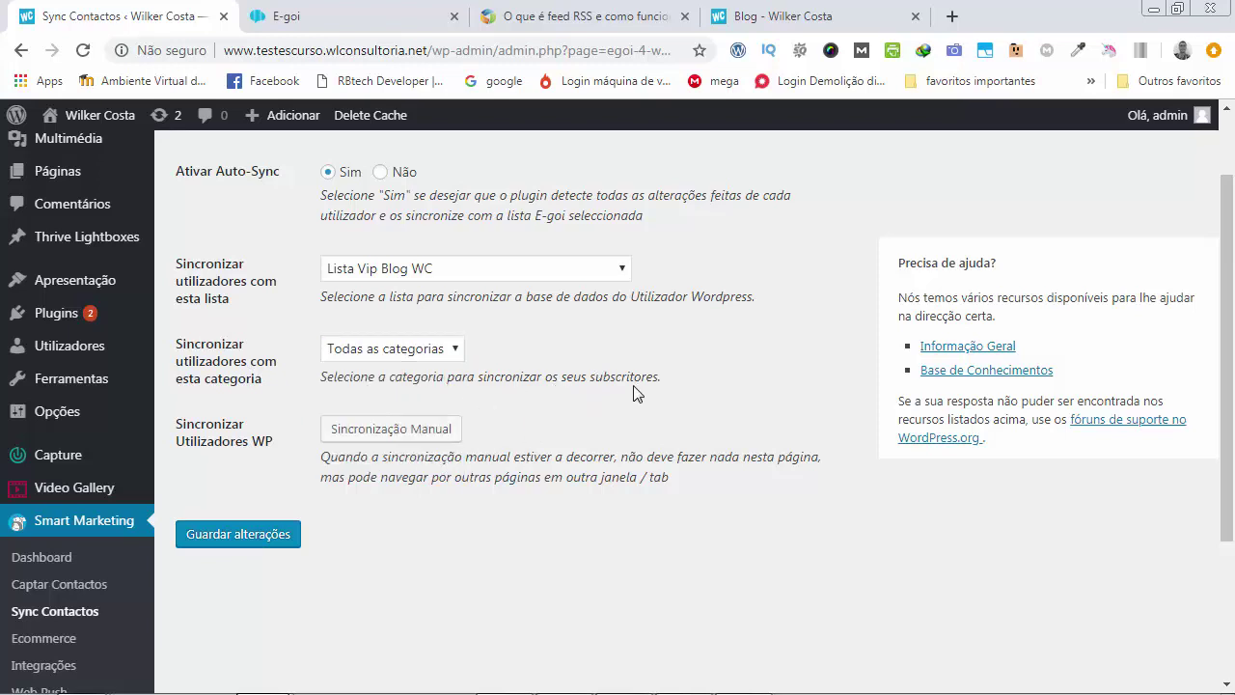
pyautogui.click(393, 355)
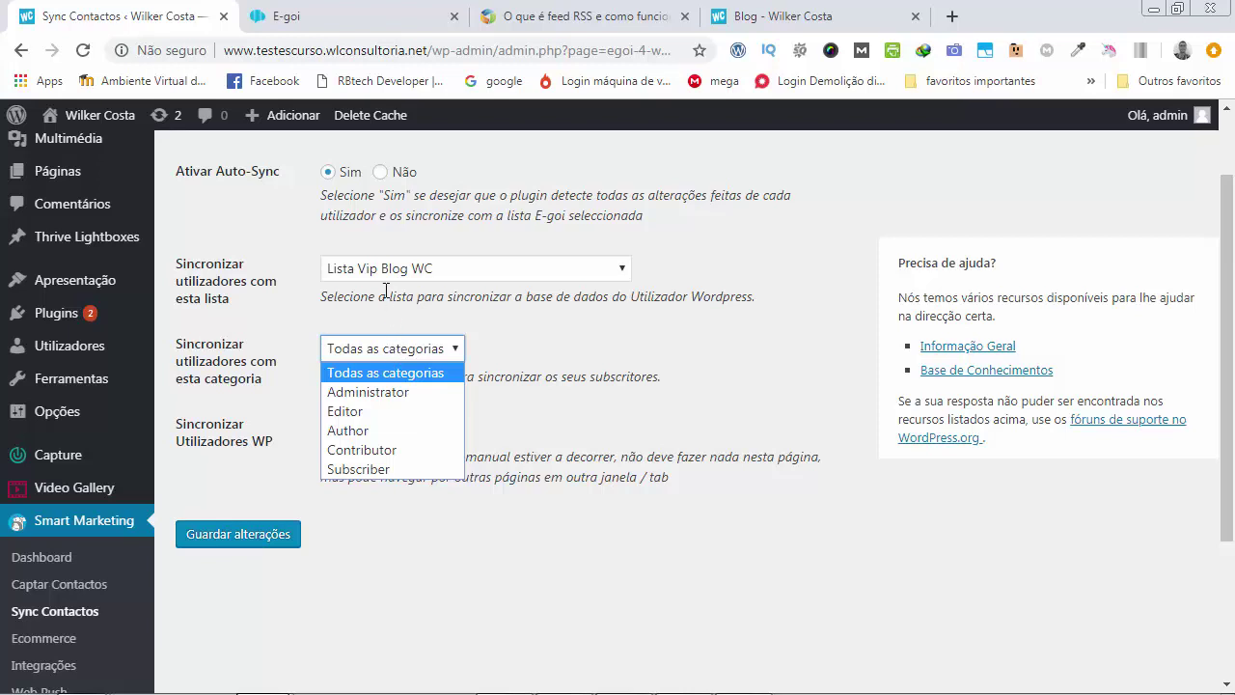
pyautogui.click(521, 321)
pyautogui.scroll(1, 519, 338)
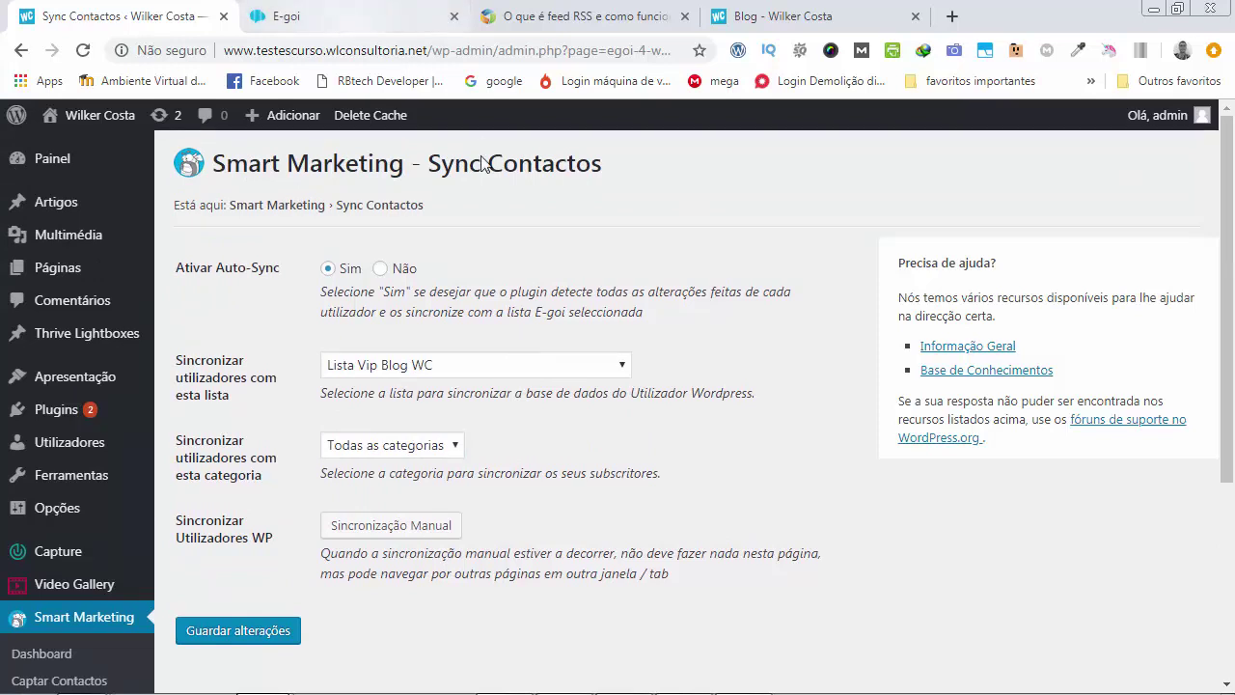
pyautogui.scroll(-1, 699, 425)
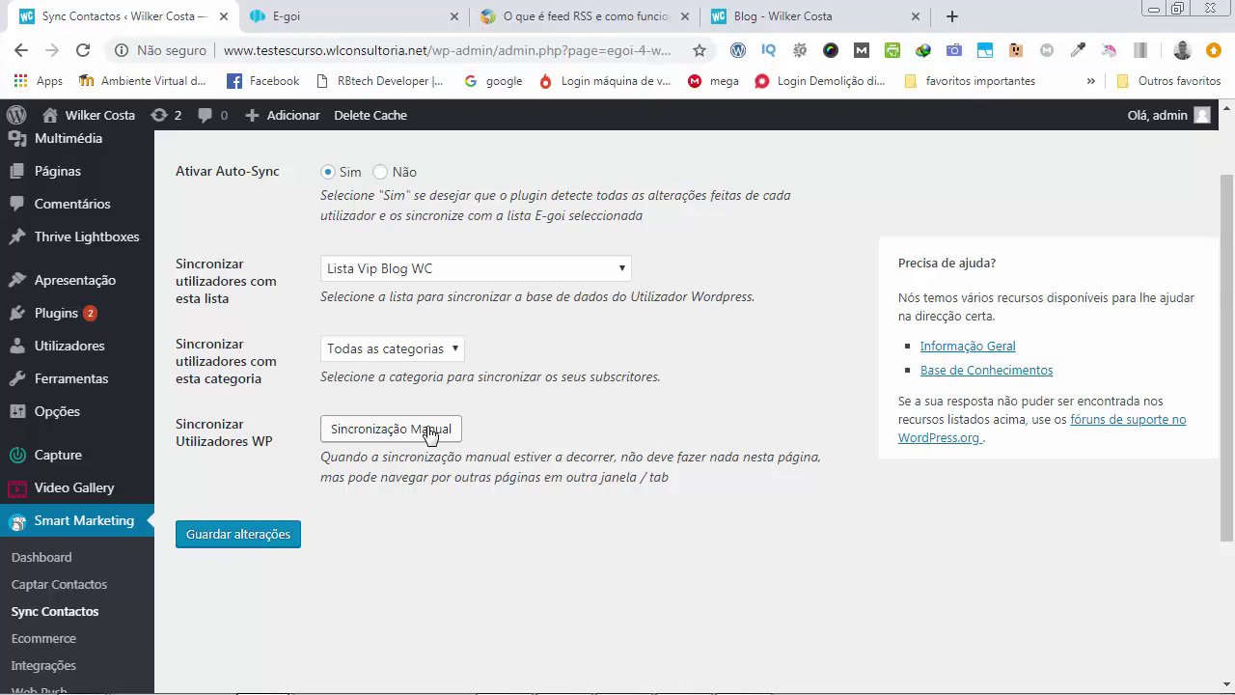
pyautogui.scroll(1, 430, 434)
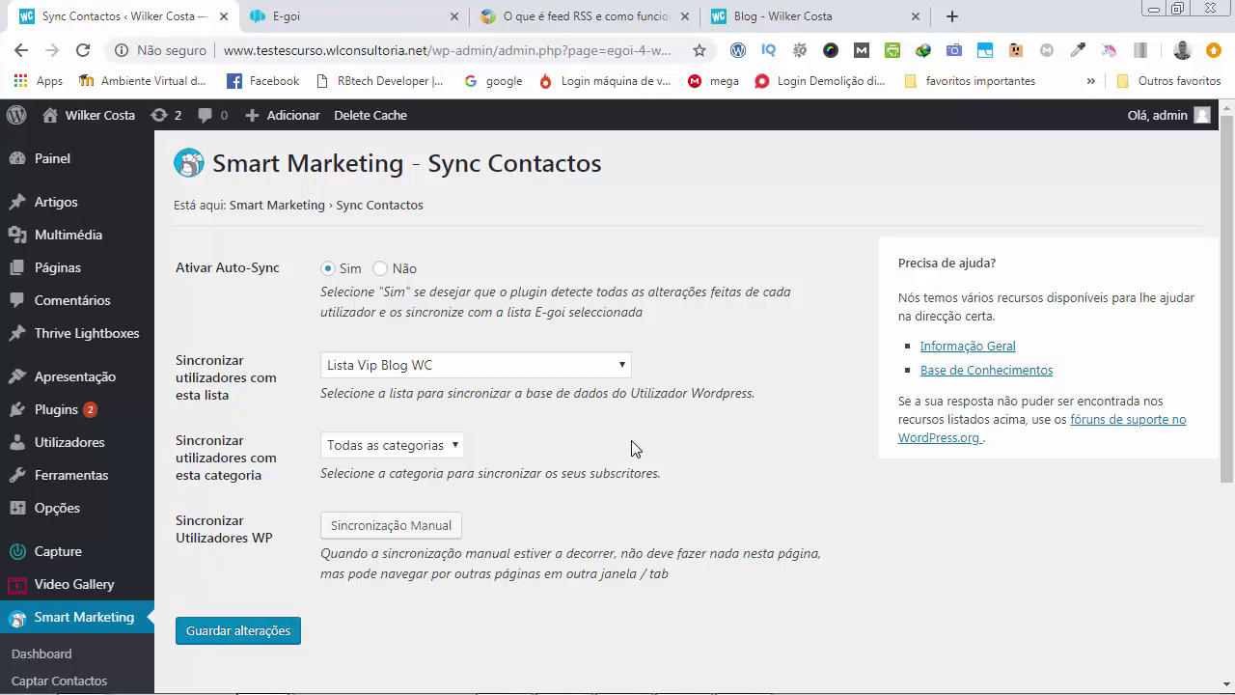
# Open the Ecommerce page and read the Track&Engage information.
pyautogui.scroll(-3, 632, 448)
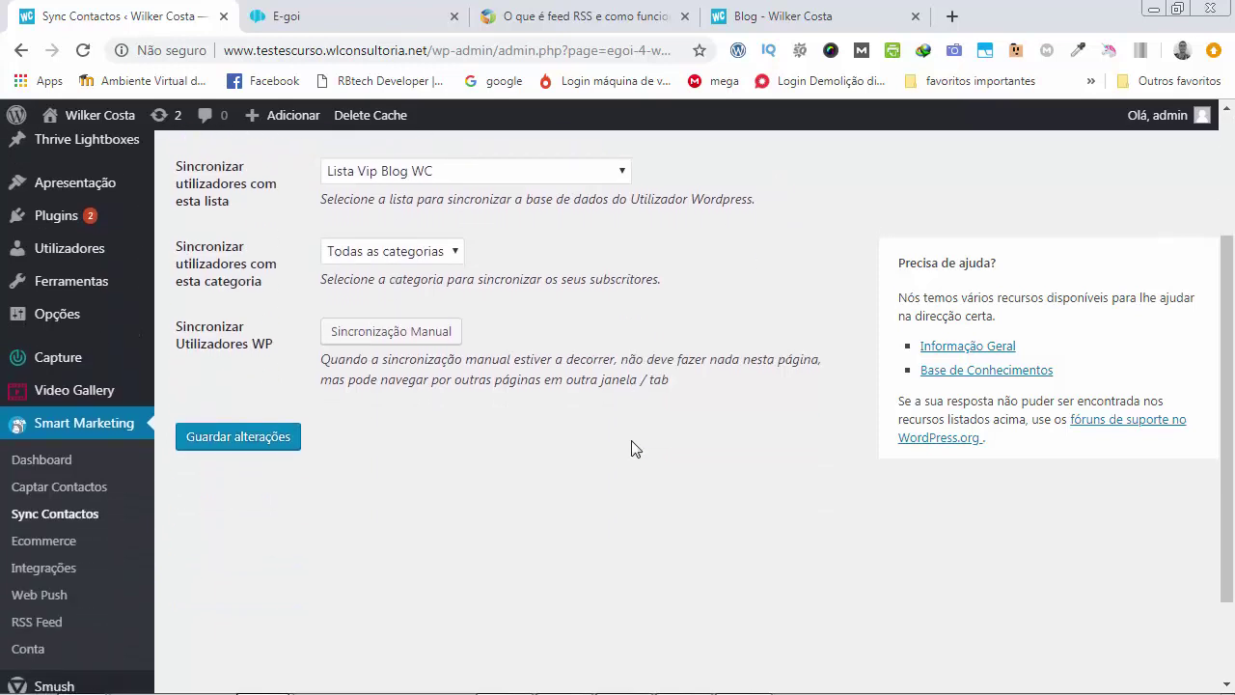
pyautogui.click(65, 449)
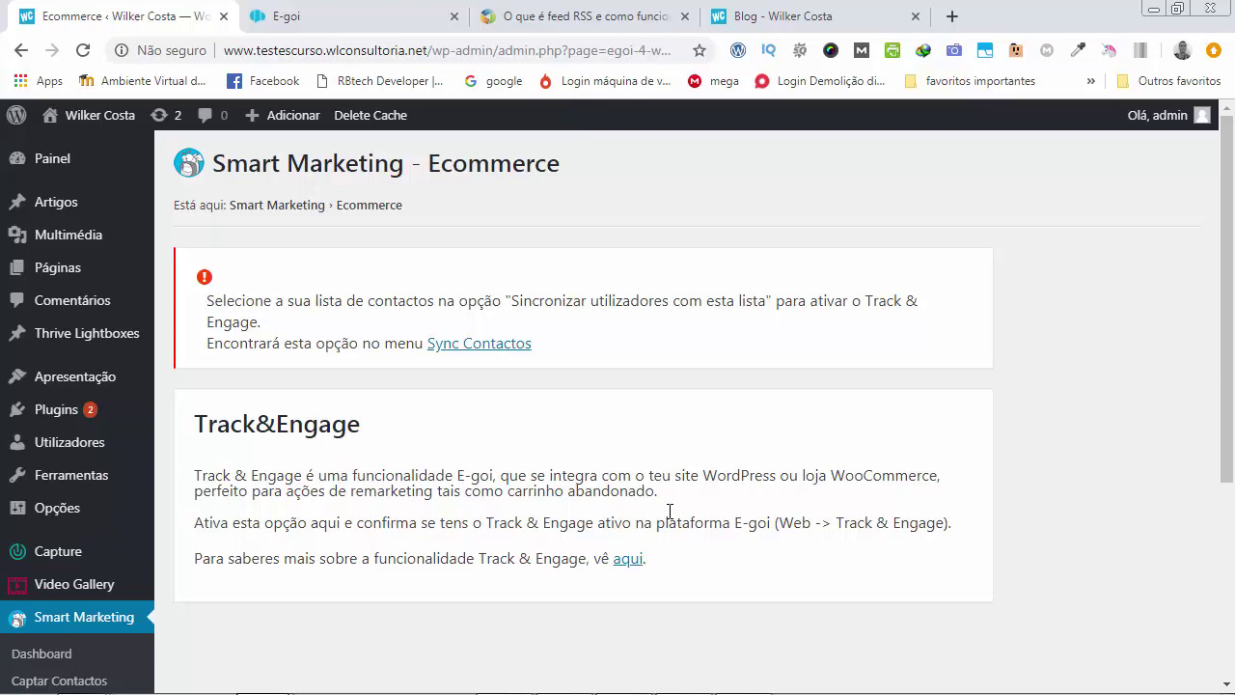
pyautogui.hotkey('alt', 'Tab')
pyautogui.hotkey('alt', 'Tab')
# Open Integrações, set the Post Comment integration to Sim and save the changes, then check the Lista para Subscrever selection.
pyautogui.scroll(-4, 506, 389)
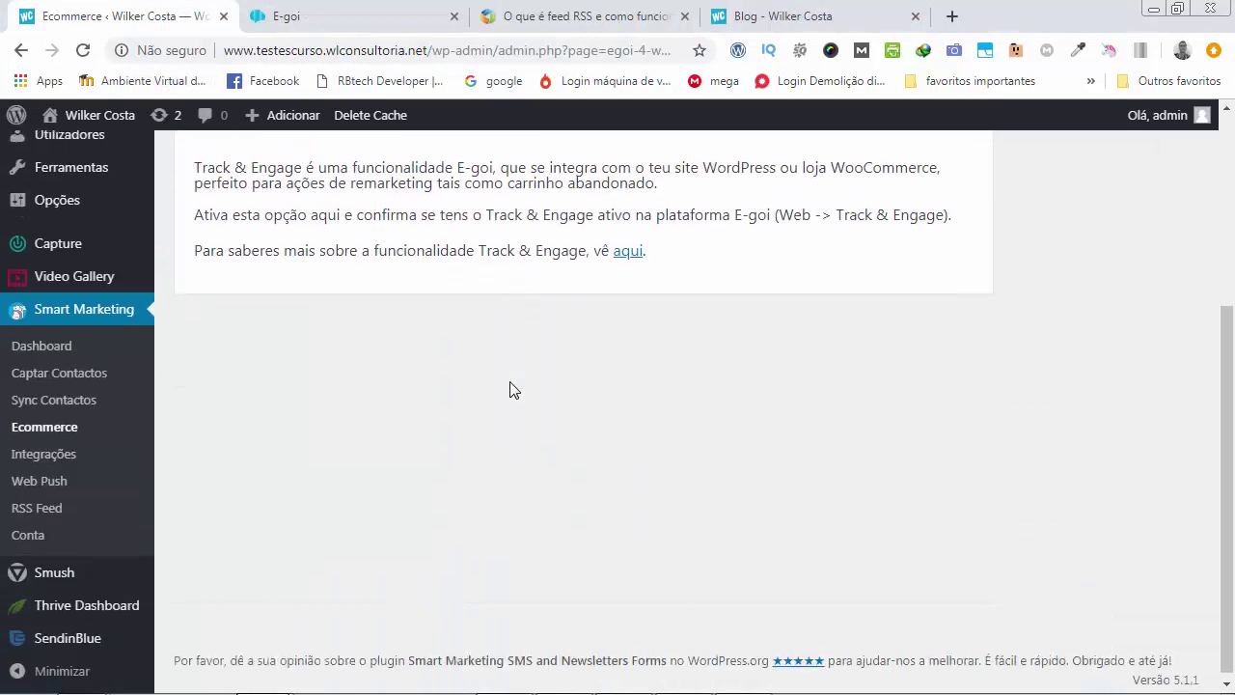
pyautogui.click(45, 449)
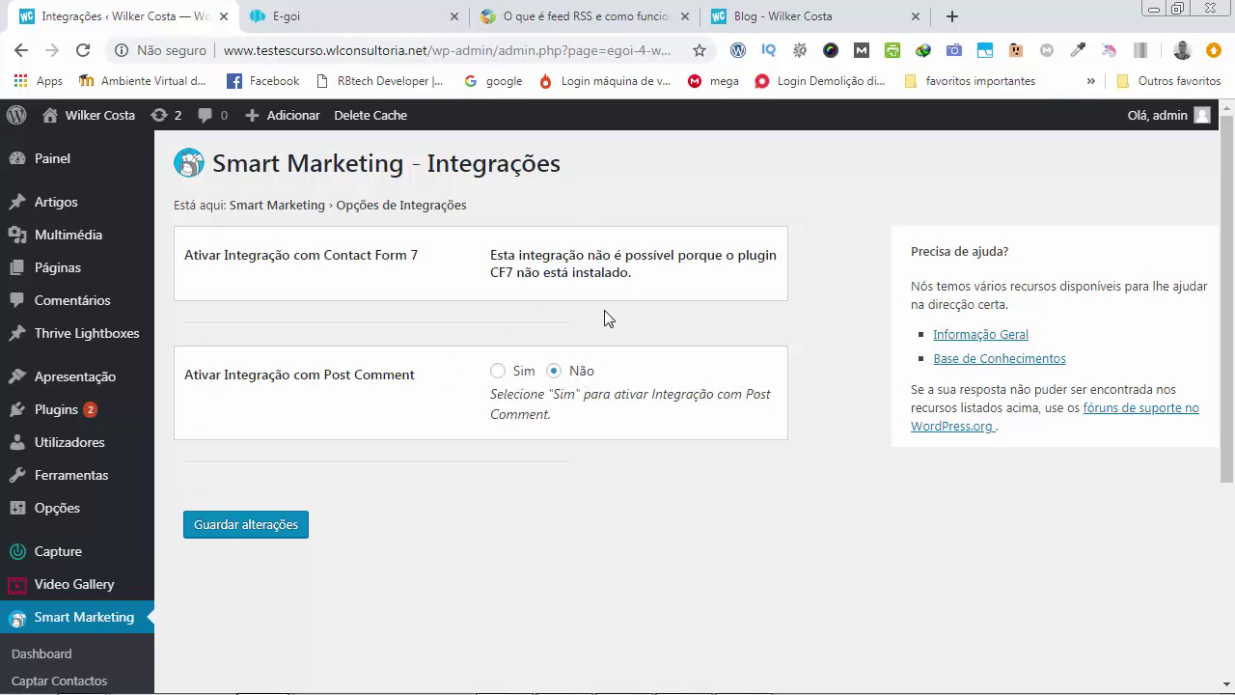
pyautogui.click(497, 371)
pyautogui.click(257, 536)
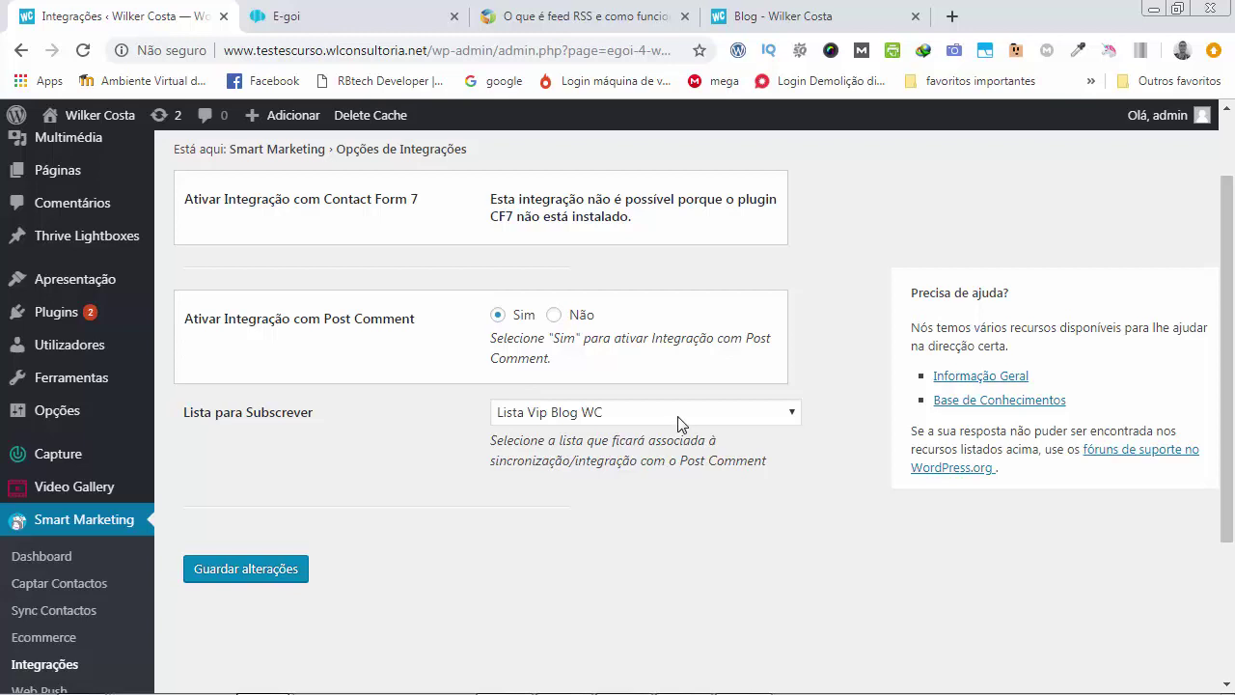
pyautogui.click(627, 425)
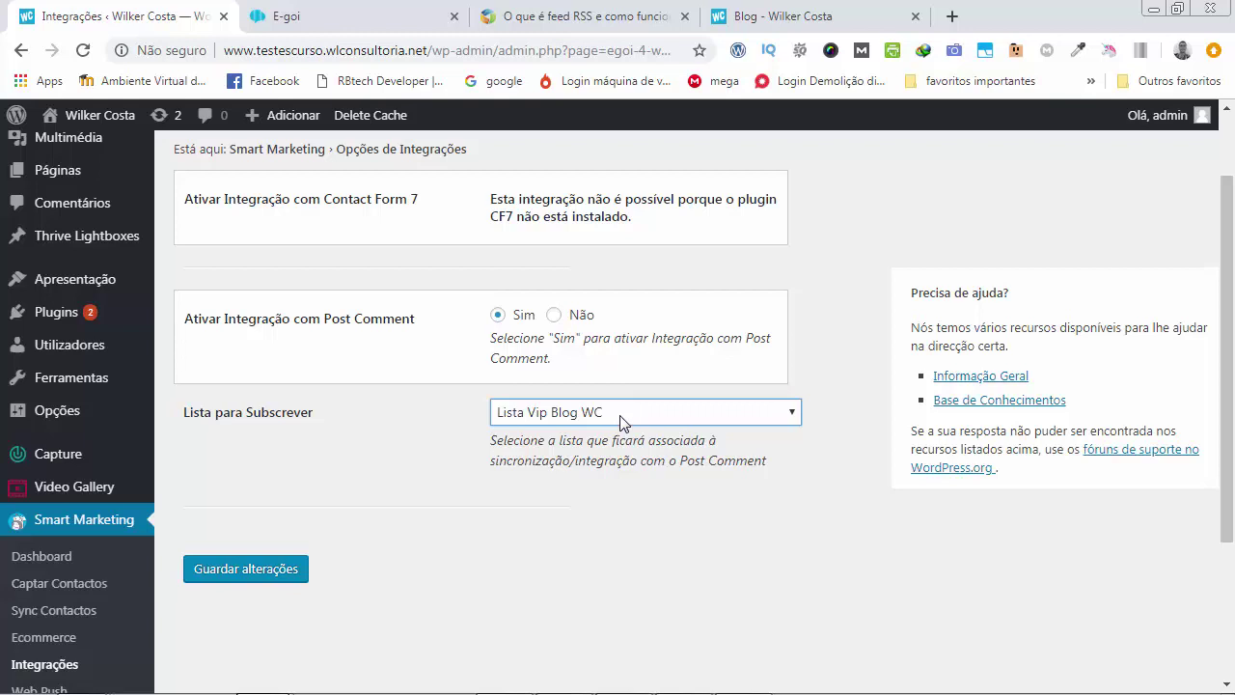
pyautogui.scroll(-2, 109, 576)
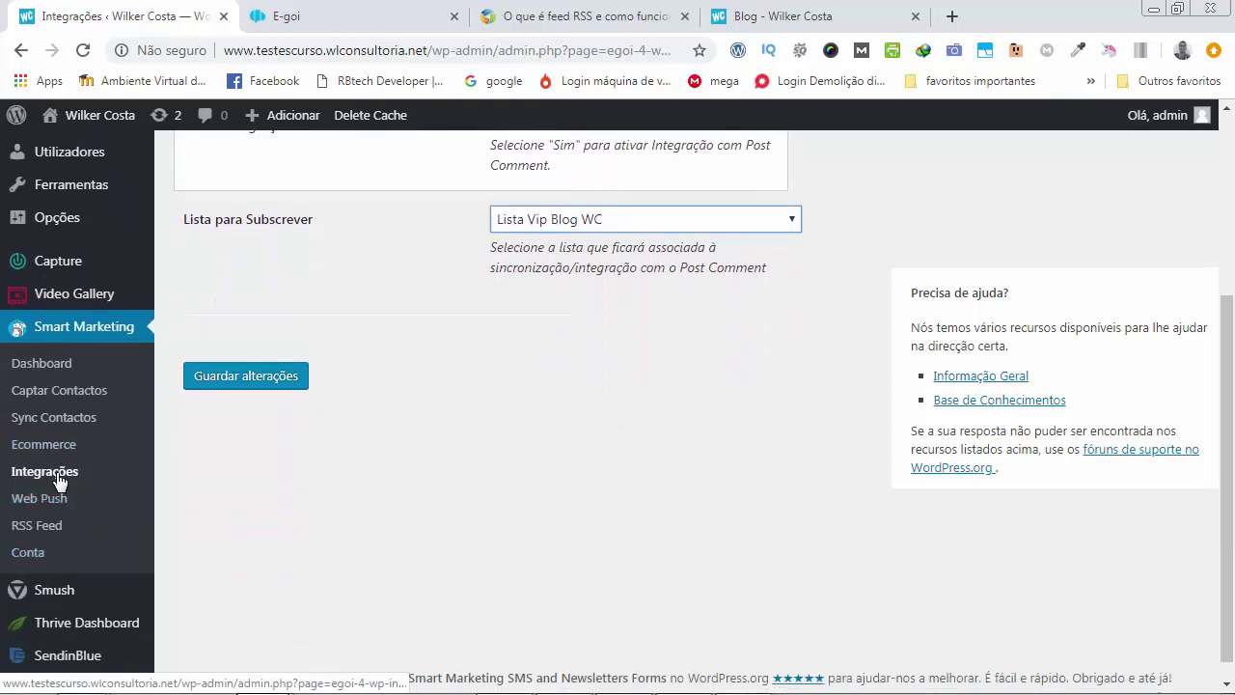
# Open the Web Push page and read the instructions and sample script for obtaining the Web Push code.
pyautogui.click(56, 502)
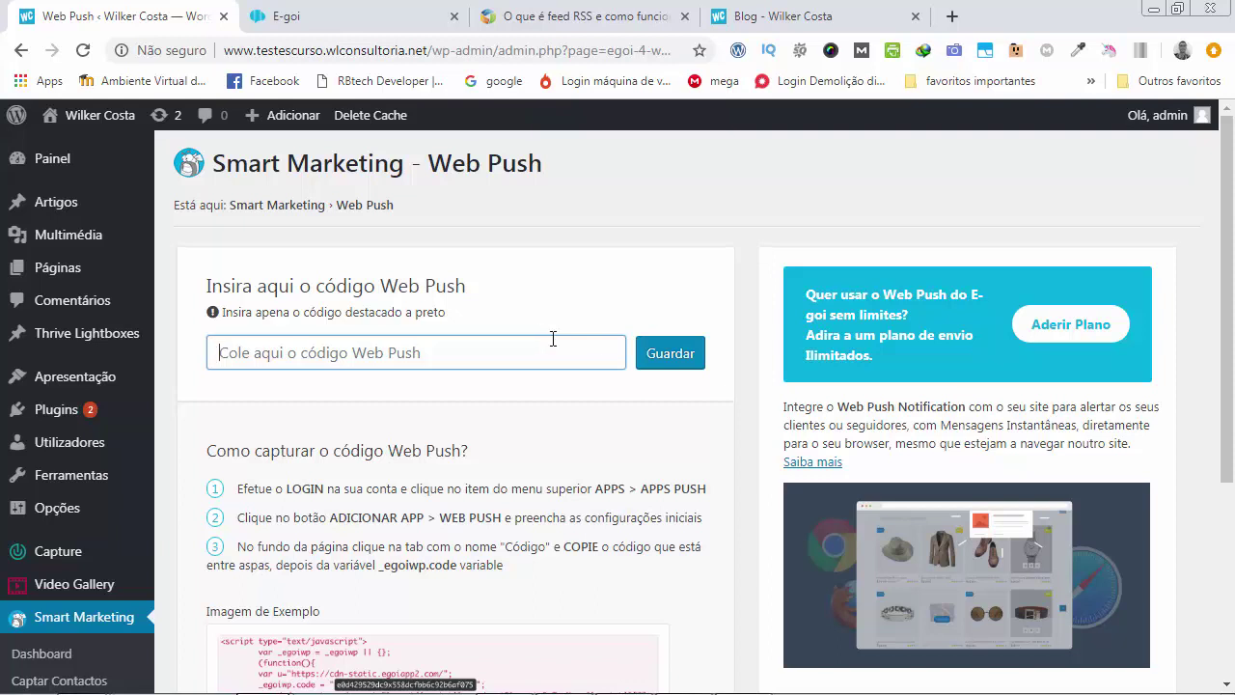
pyautogui.scroll(-2, 551, 339)
pyautogui.scroll(2, 553, 344)
pyautogui.scroll(-3, 495, 394)
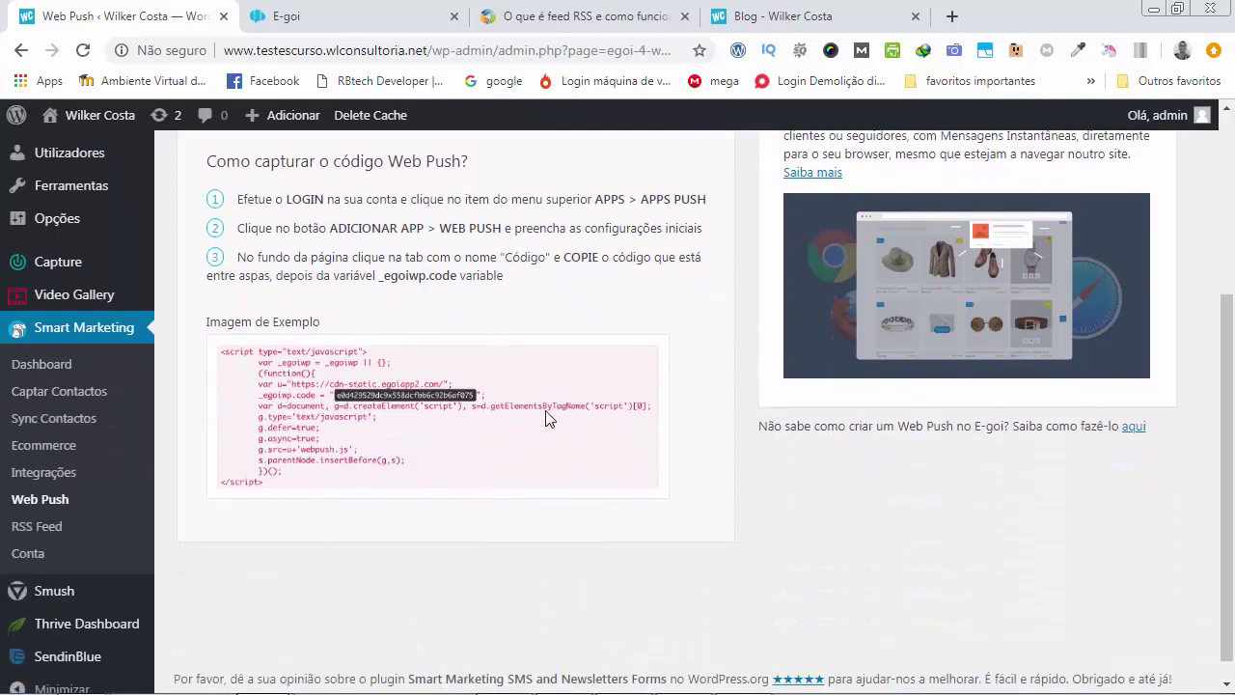
# Open the plugin's RSS Feed page and consult the "O que é feed RSS e como funciona?" article for what an RSS feed is.
pyautogui.click(33, 529)
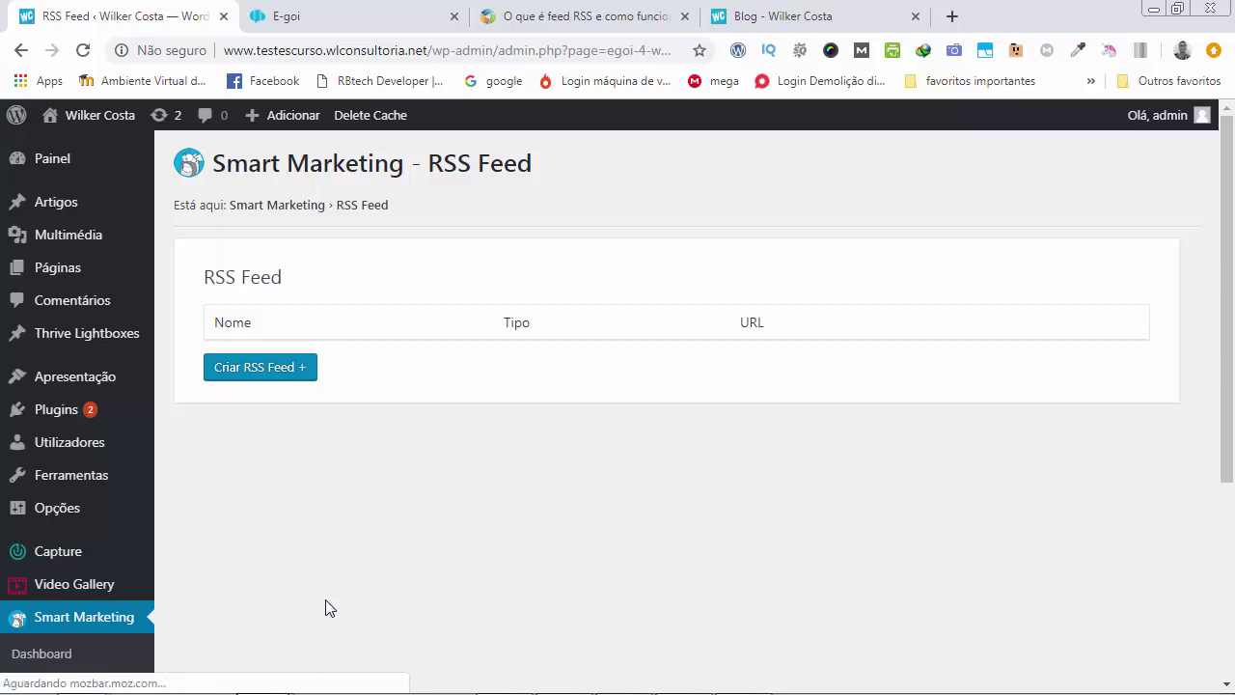
pyautogui.click(581, 27)
pyautogui.scroll(-1, 766, 355)
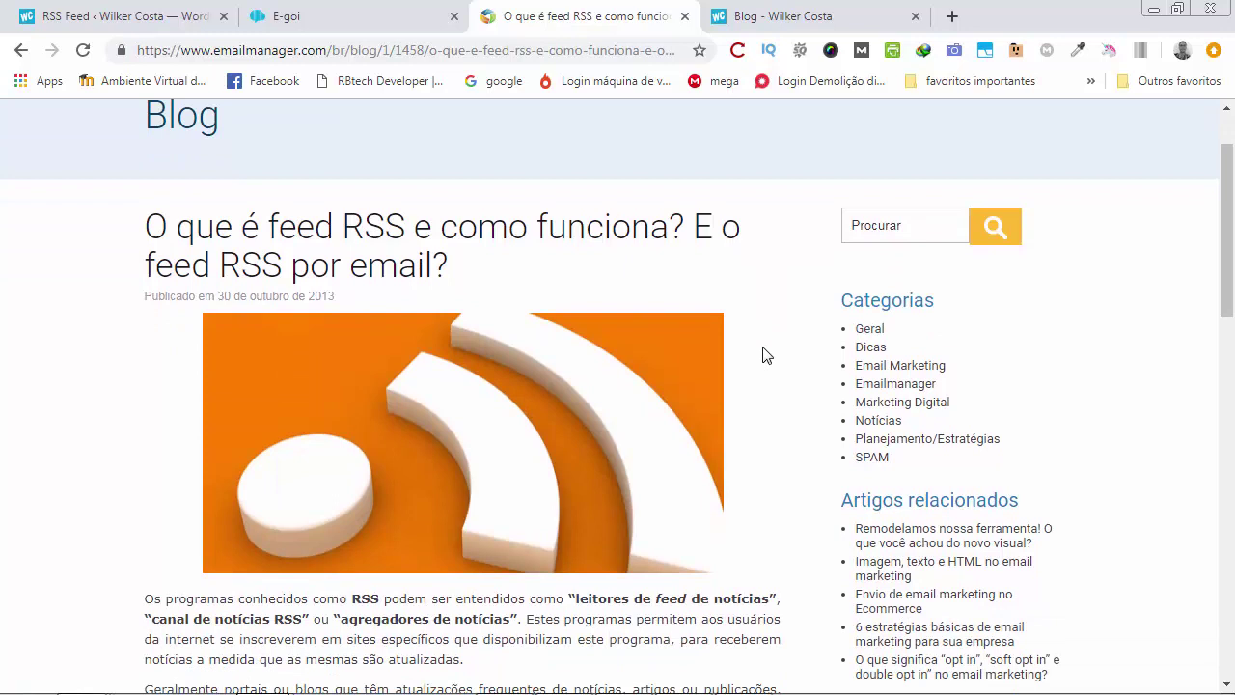
pyautogui.scroll(-2, 764, 355)
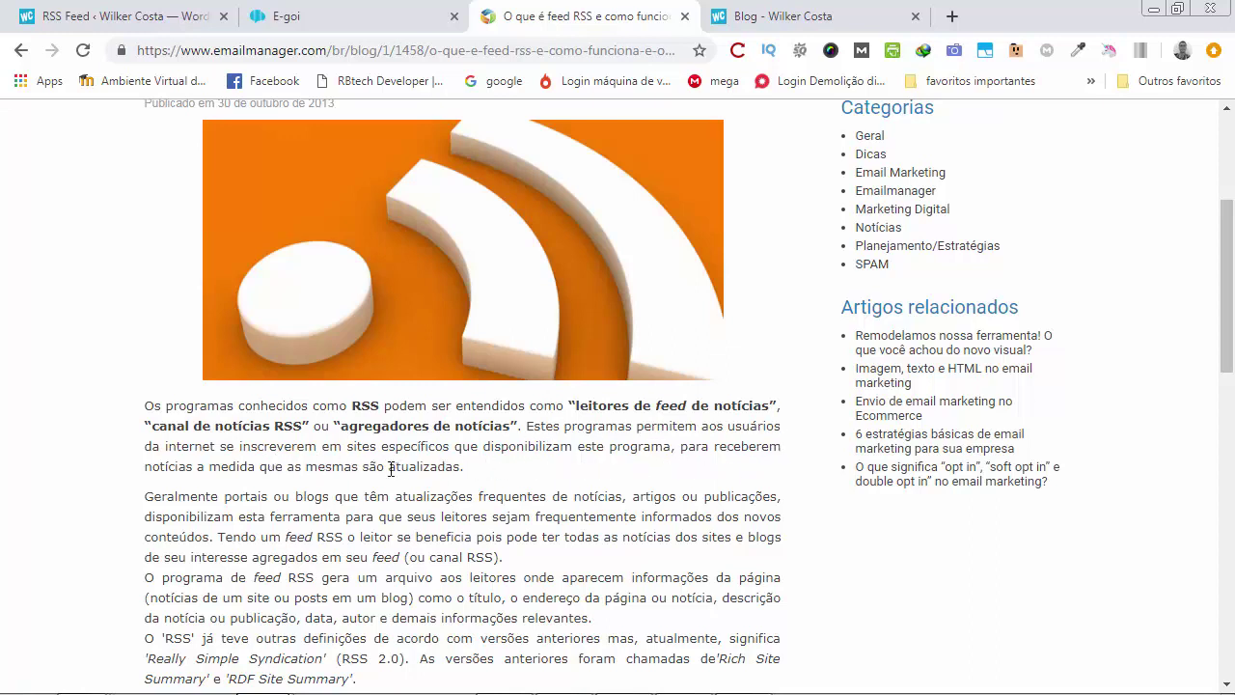
pyautogui.click(342, 28)
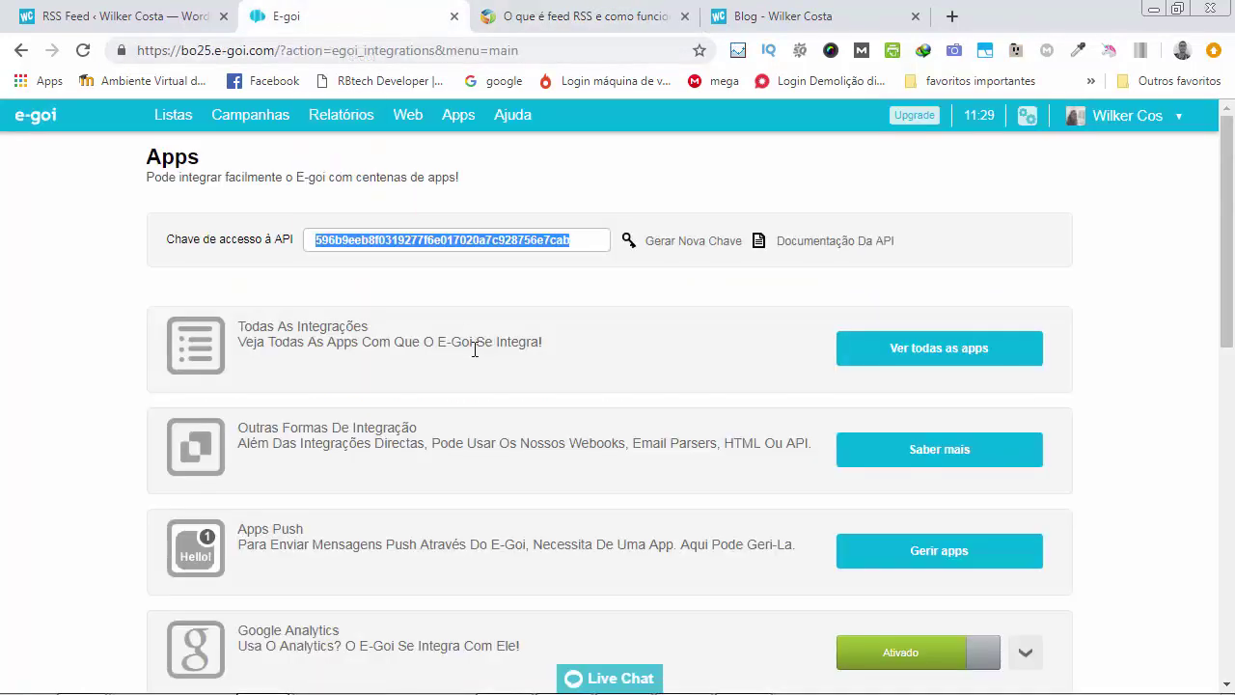
pyautogui.click(166, 18)
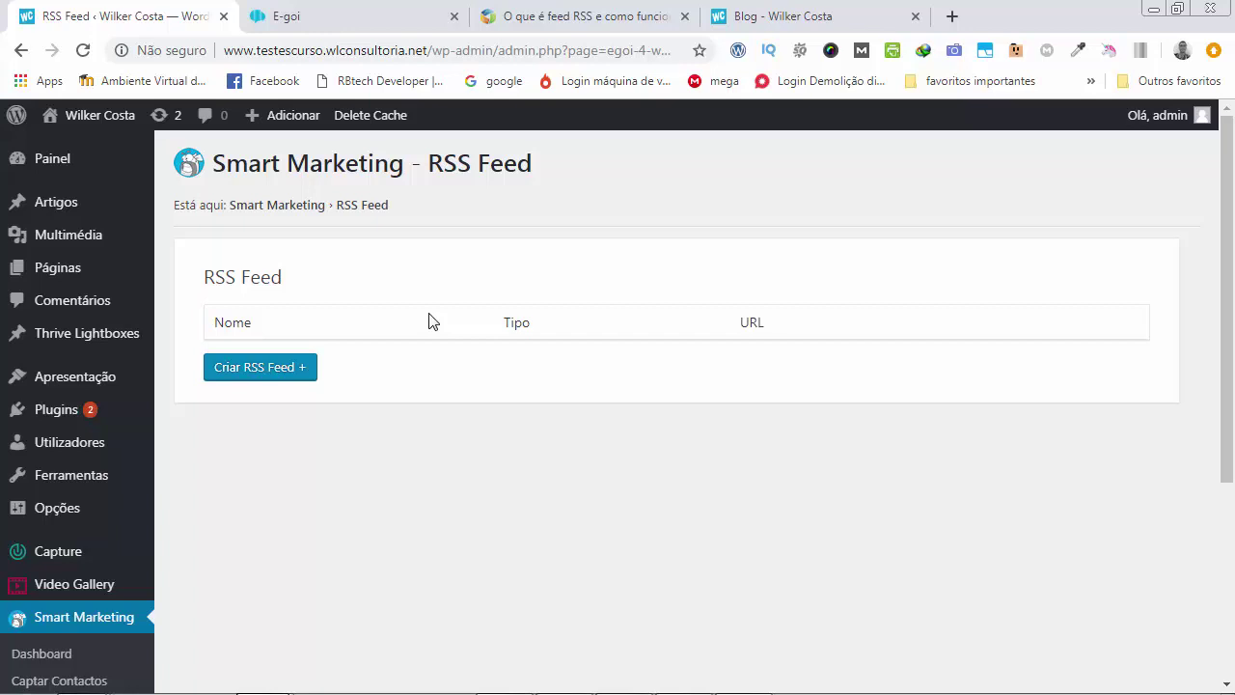
# Read the article's section on RSS feeds applied to email marketing, then return to the plugin's RSS Feed page and look it over.
pyautogui.click(553, 28)
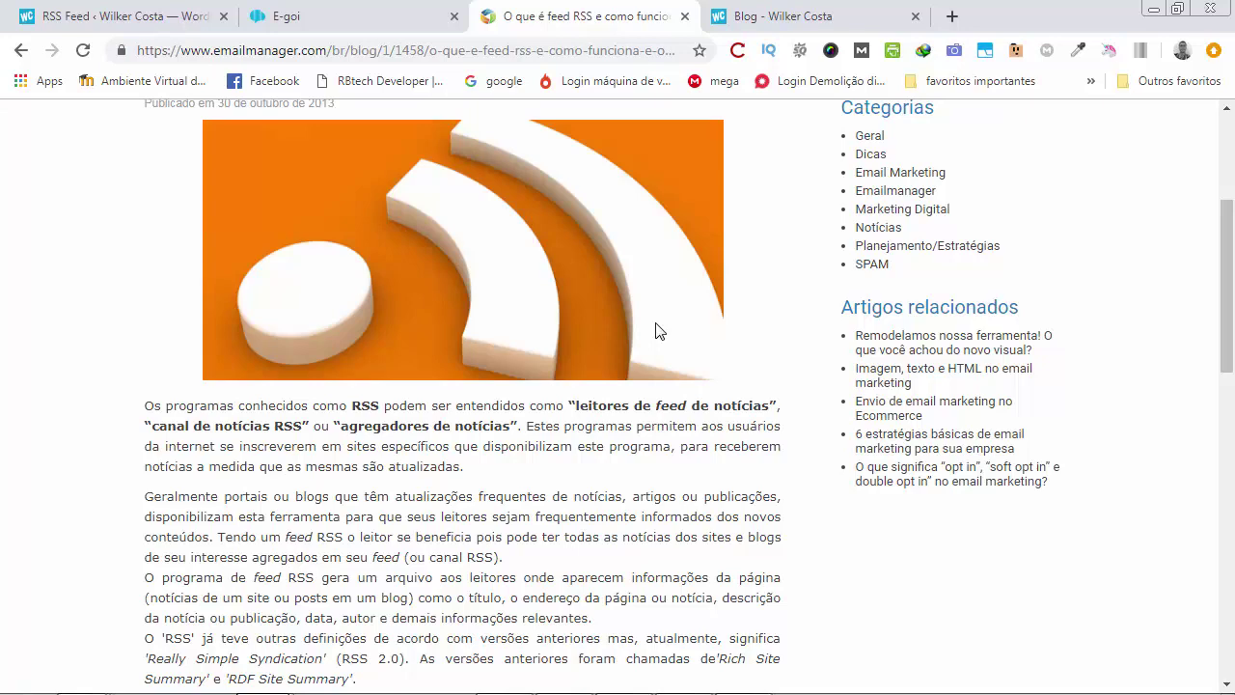
pyautogui.scroll(-2, 655, 331)
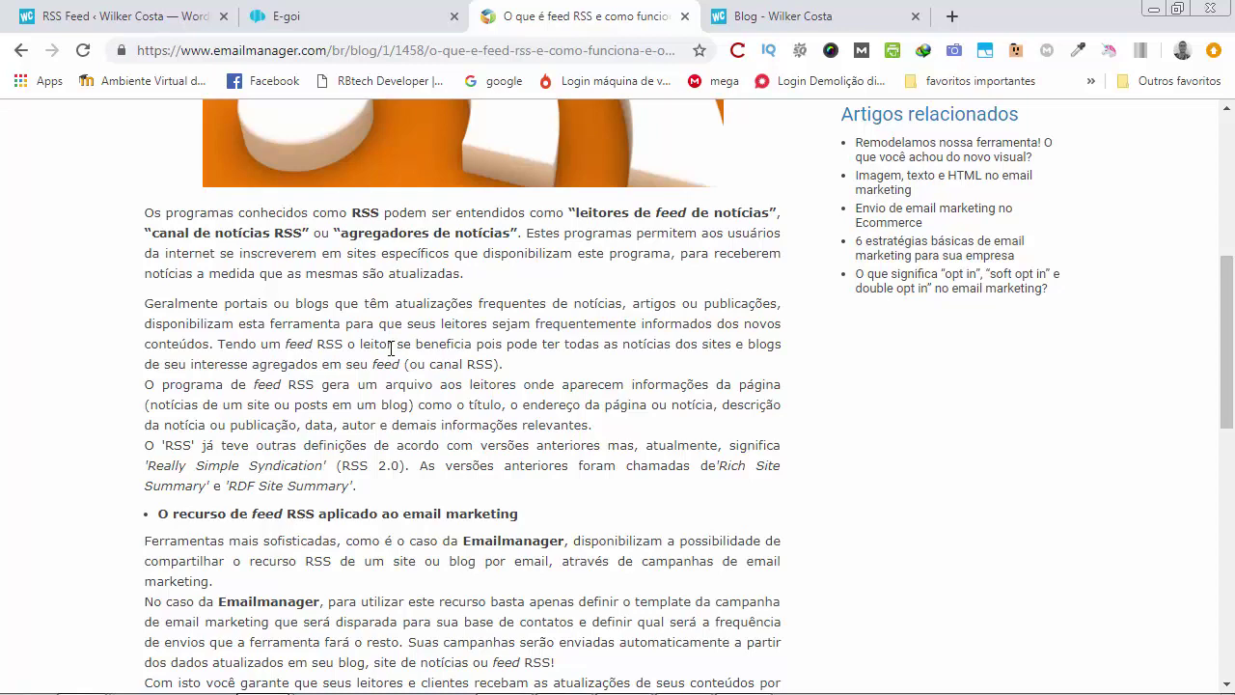
pyautogui.scroll(-2, 397, 345)
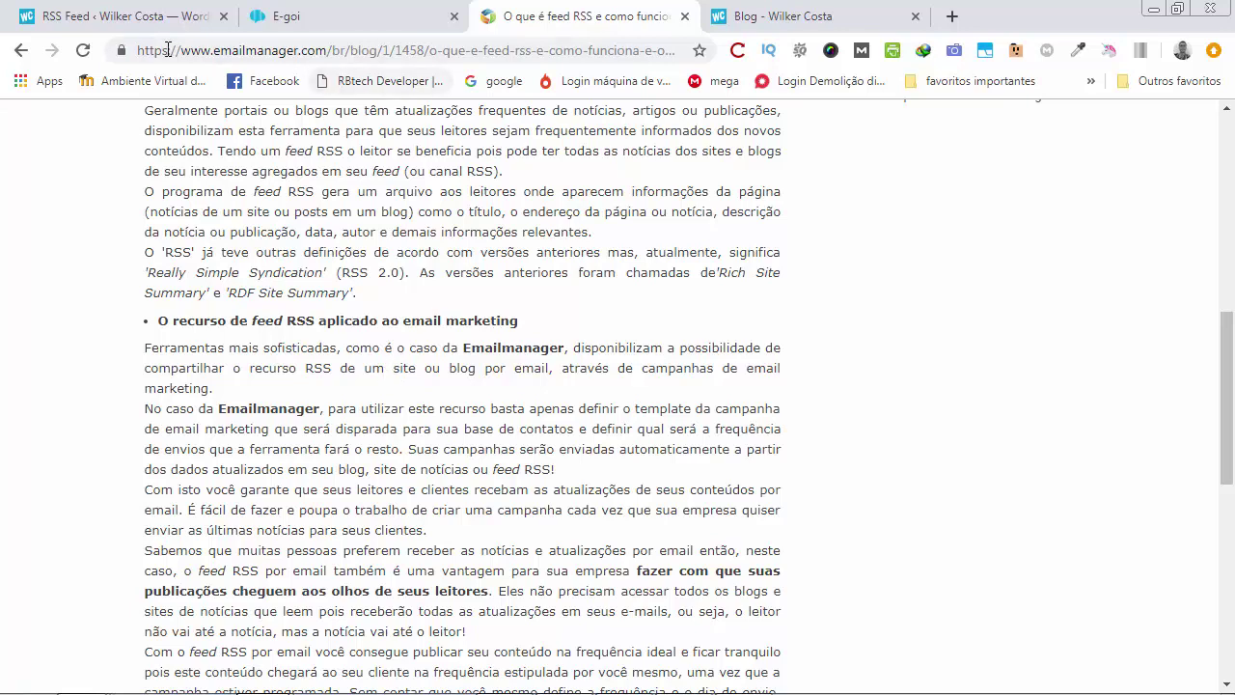
pyautogui.click(111, 20)
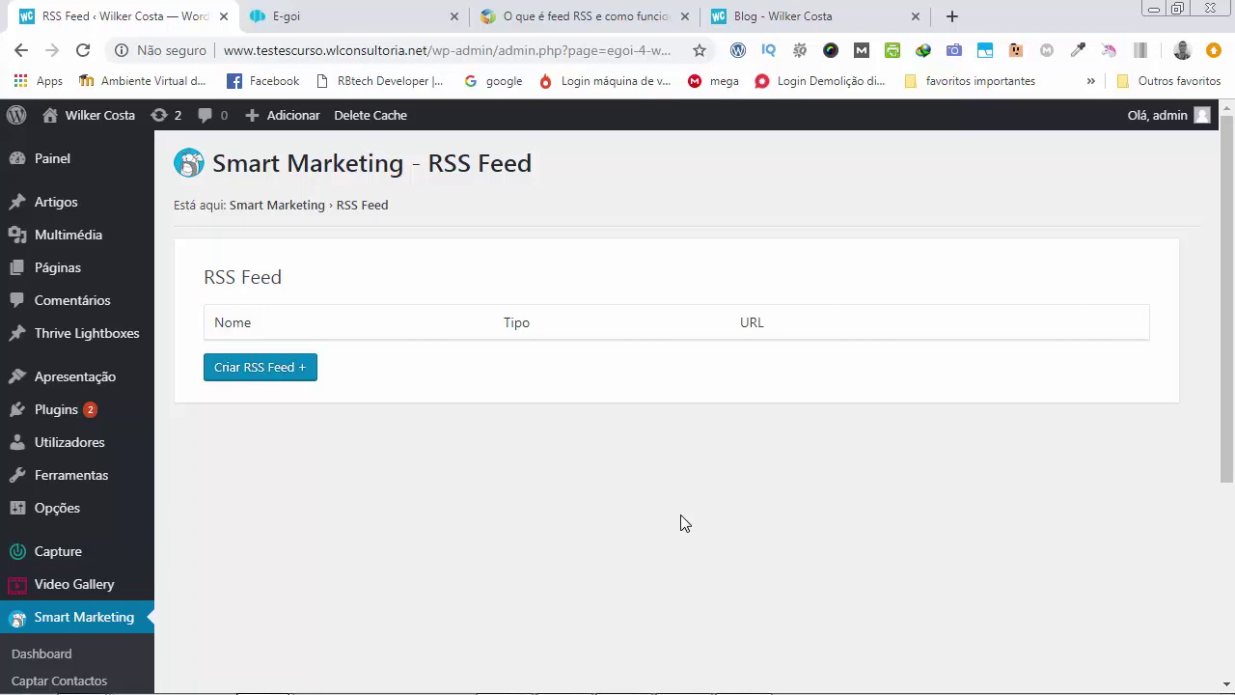
pyautogui.scroll(-3, 482, 508)
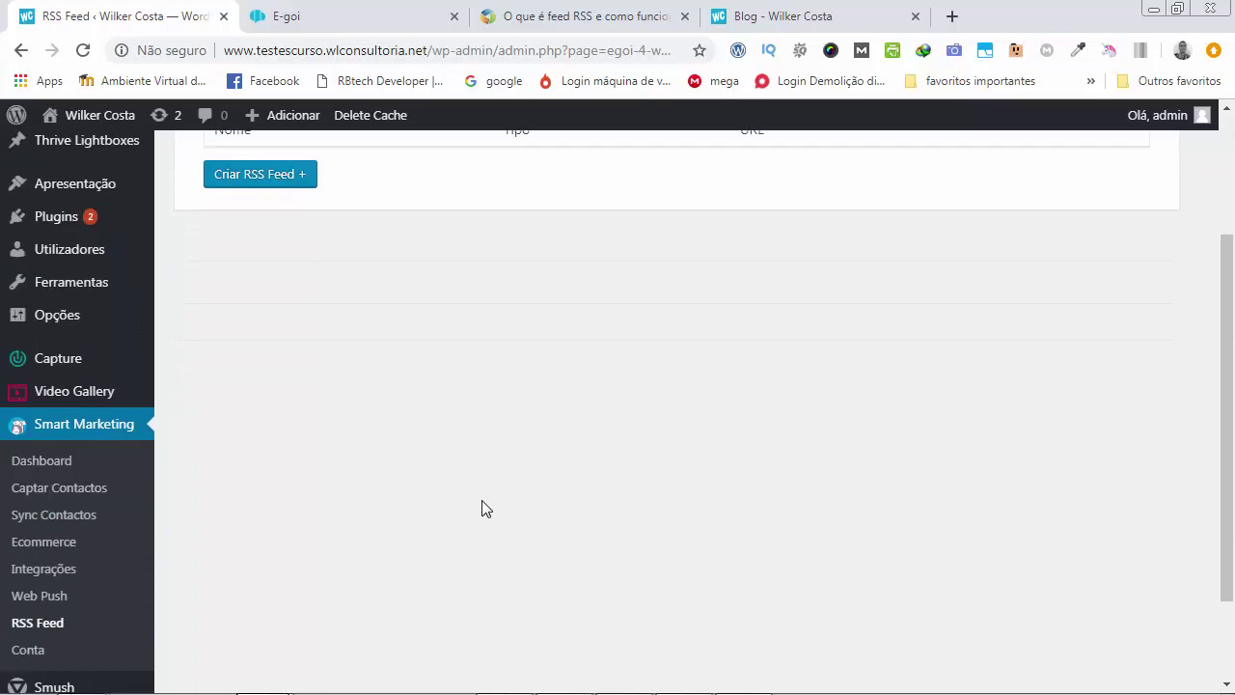
pyautogui.scroll(3, 380, 488)
pyautogui.scroll(1, 380, 488)
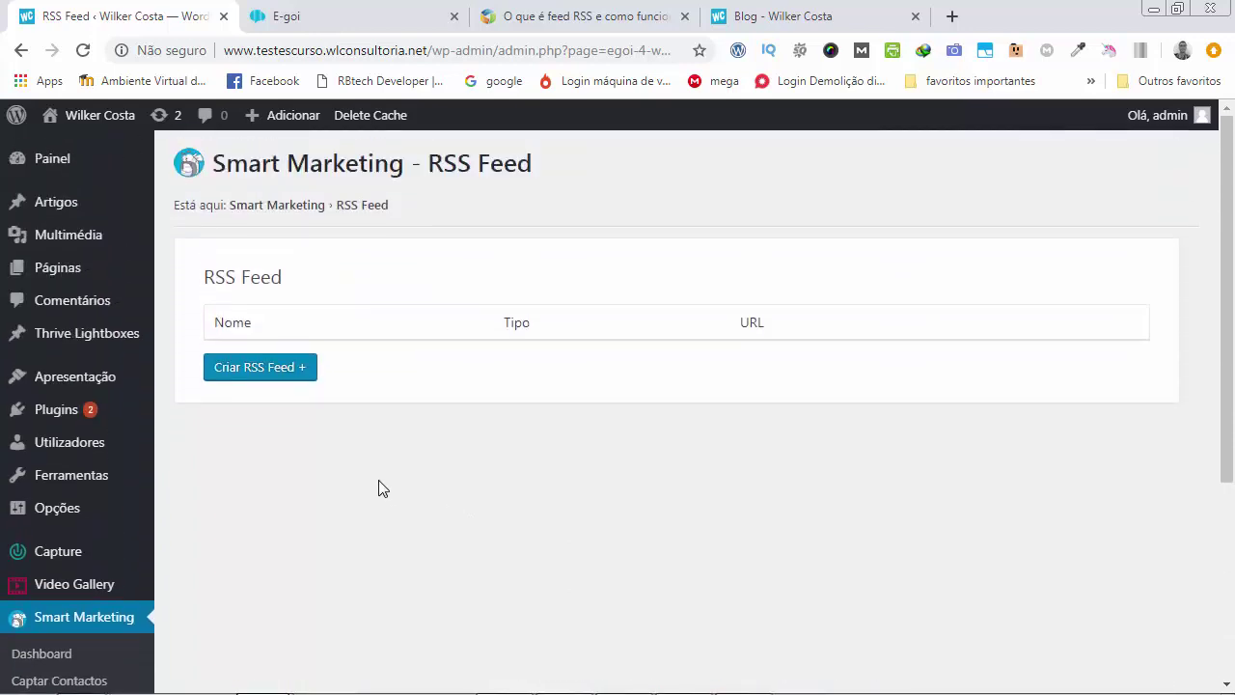